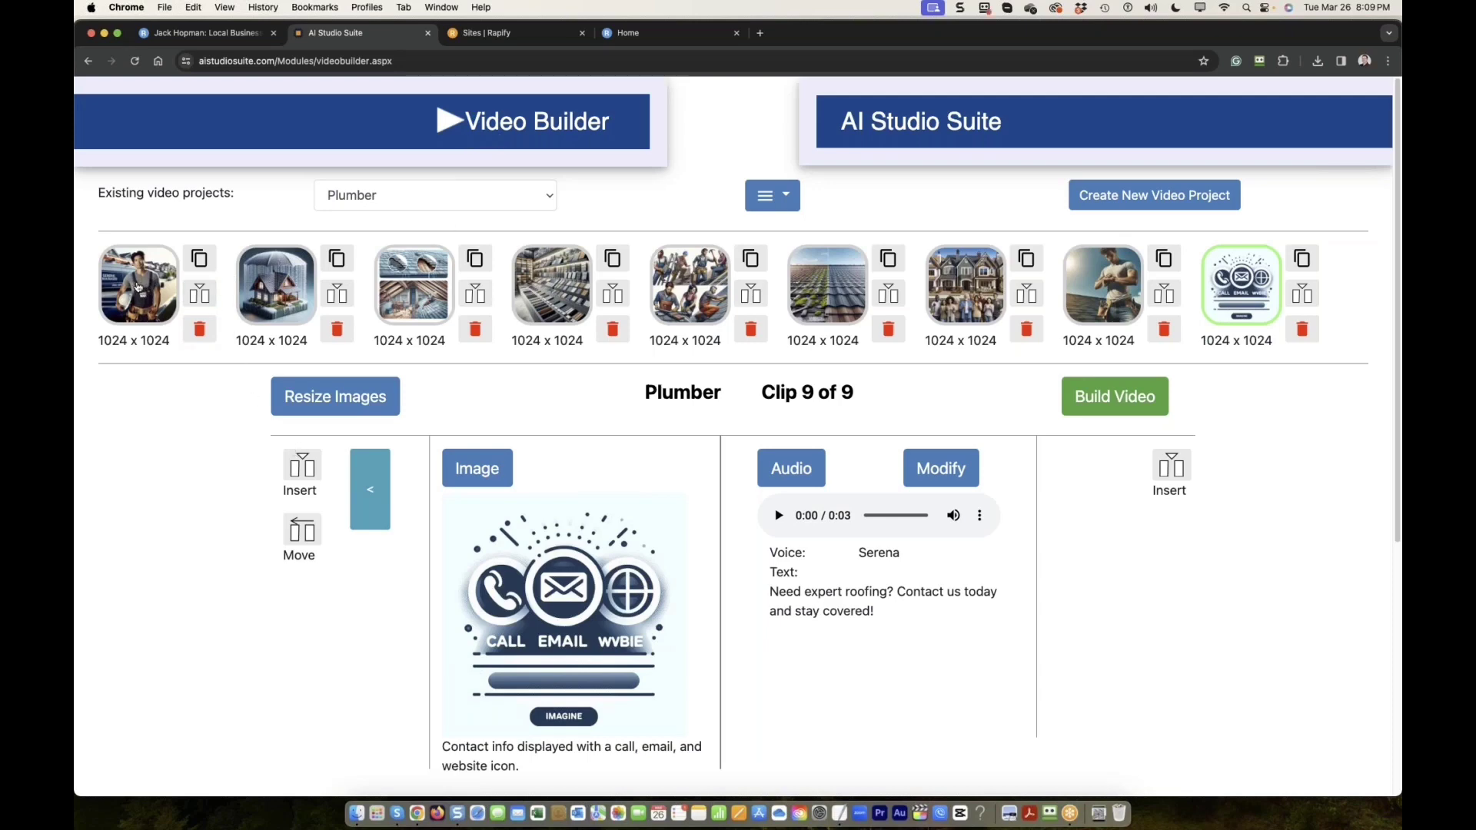
Step: Reload the Plumber video project and step through its clips to clip 3, the roof-issues scene
left_click(138, 287)
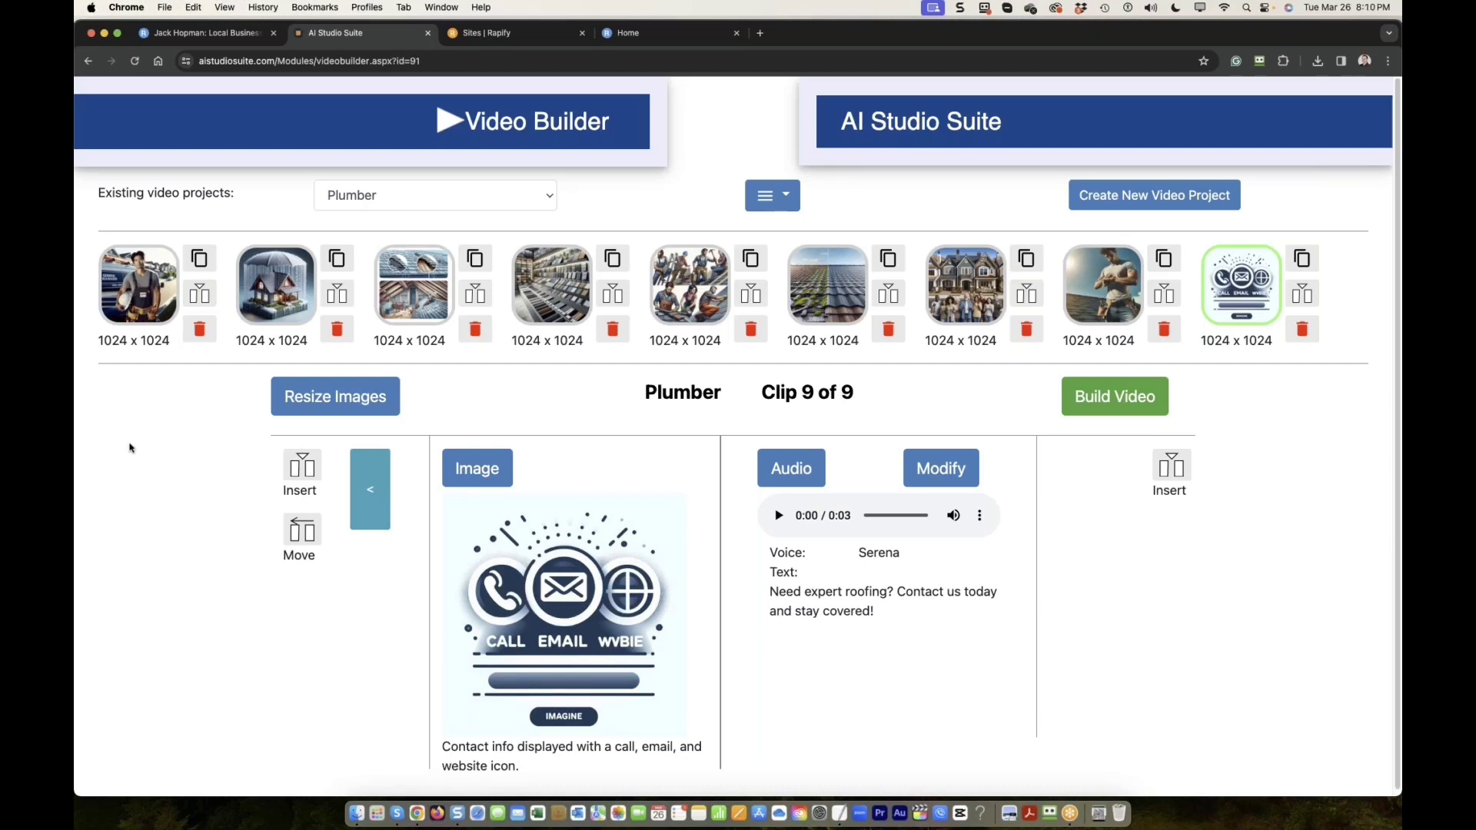
left_click(126, 295)
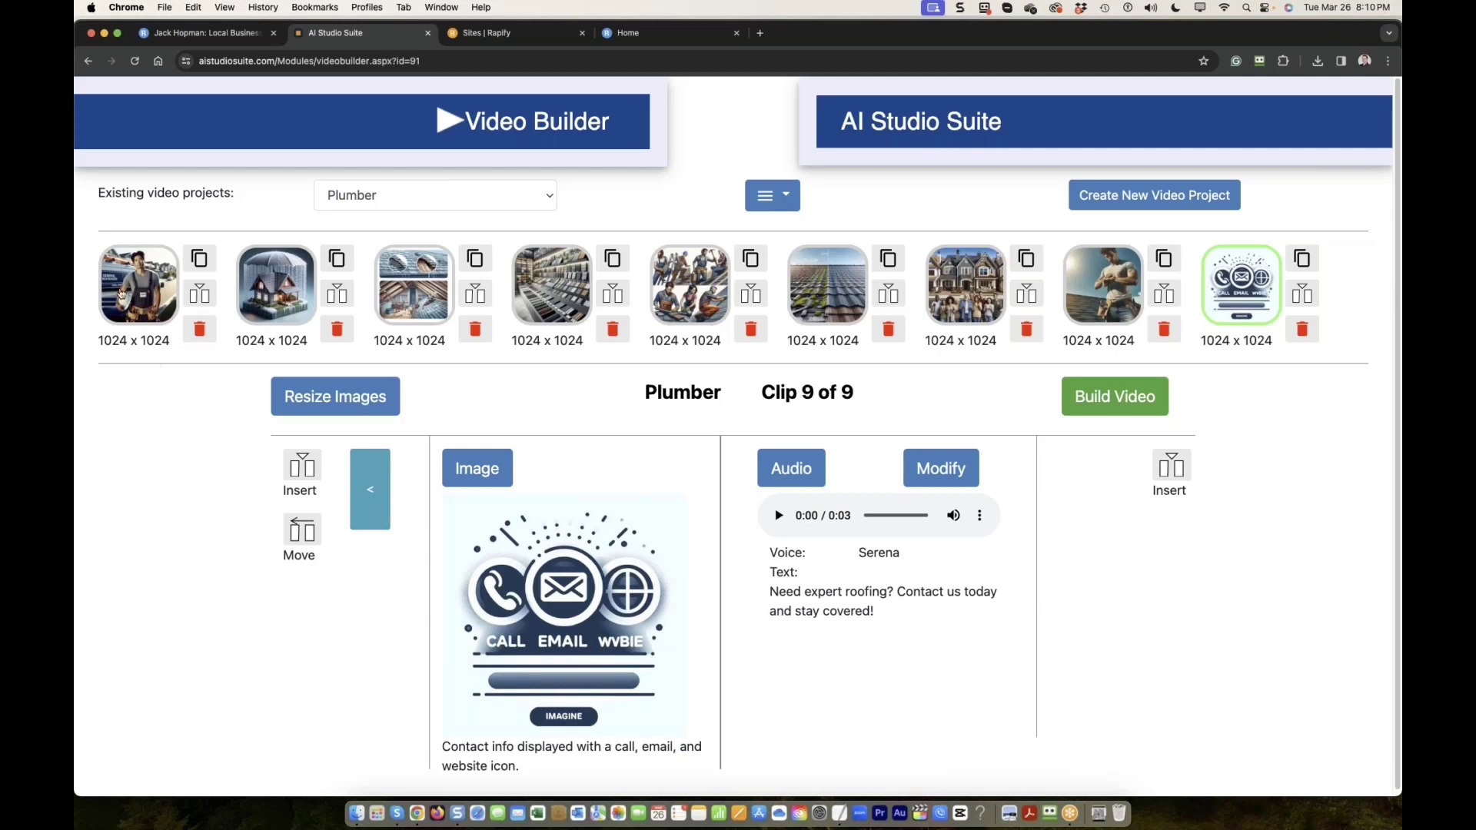
left_click(272, 288)
left_click(413, 287)
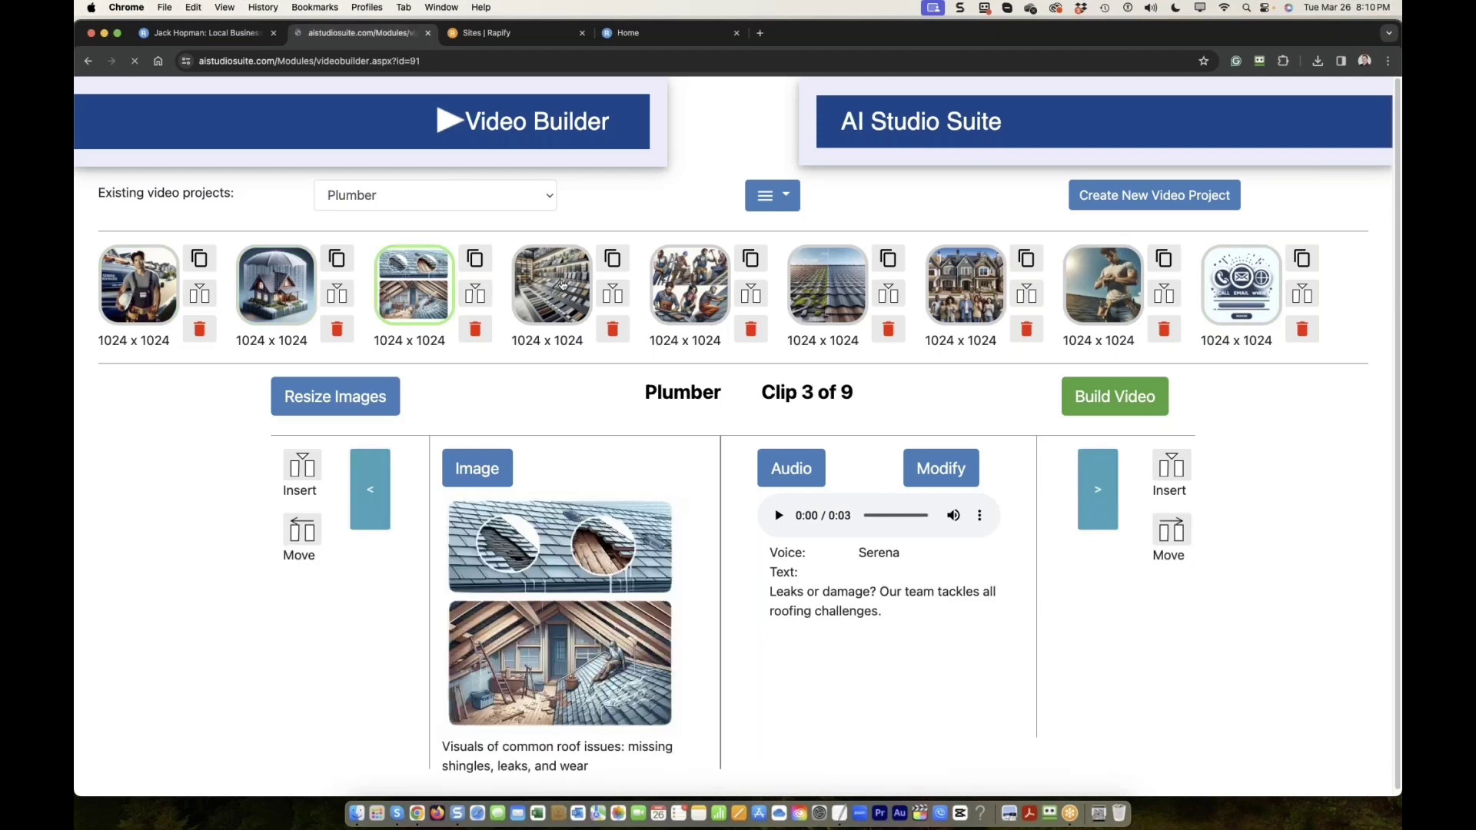
left_click(562, 285)
left_click(130, 298)
scroll(655, 504, "down", 1)
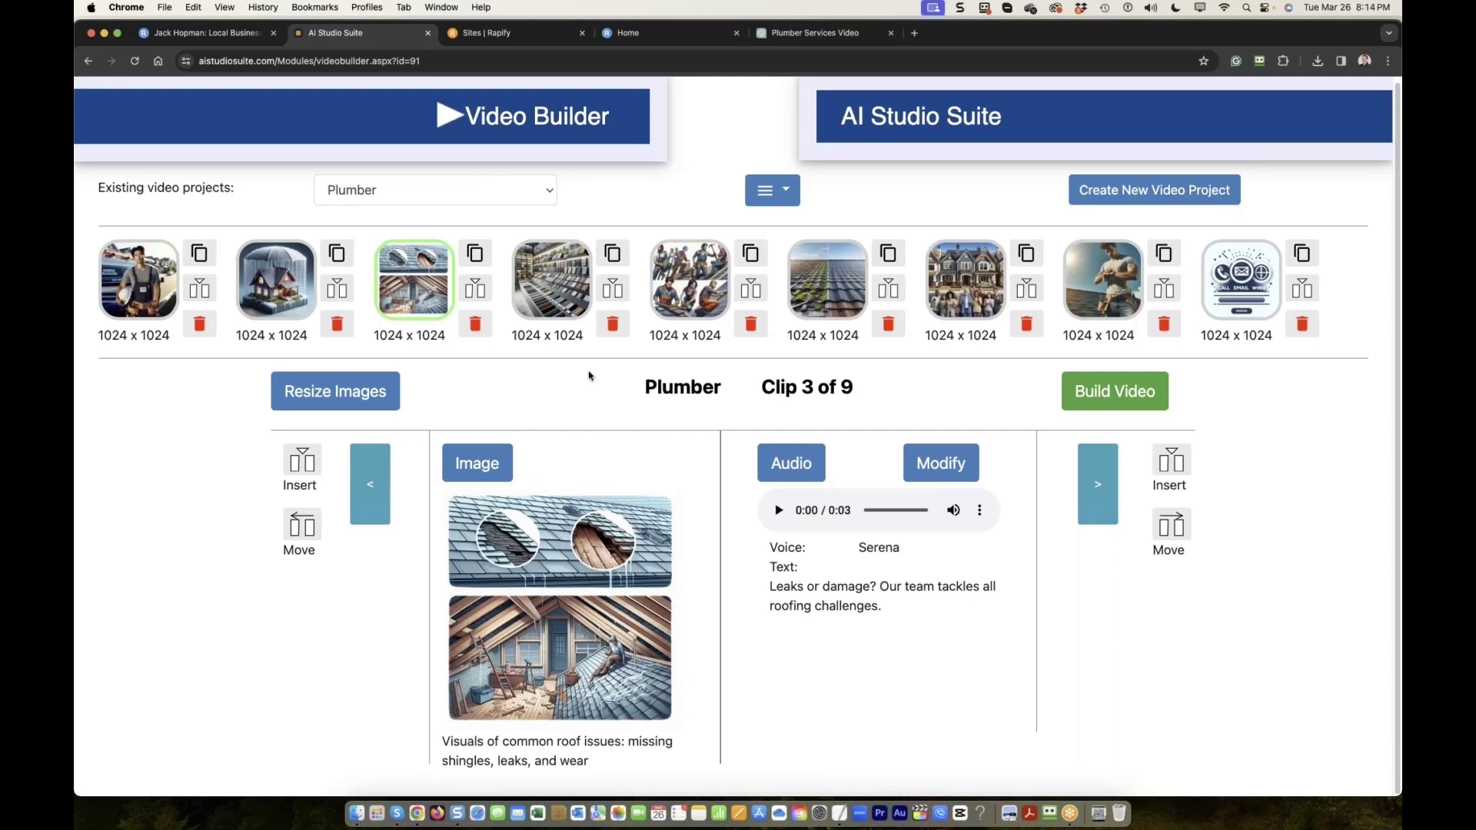
Step: Create a new video project named 'Pizza Restaurant'
scroll(592, 376, "up", 1)
left_click(781, 204)
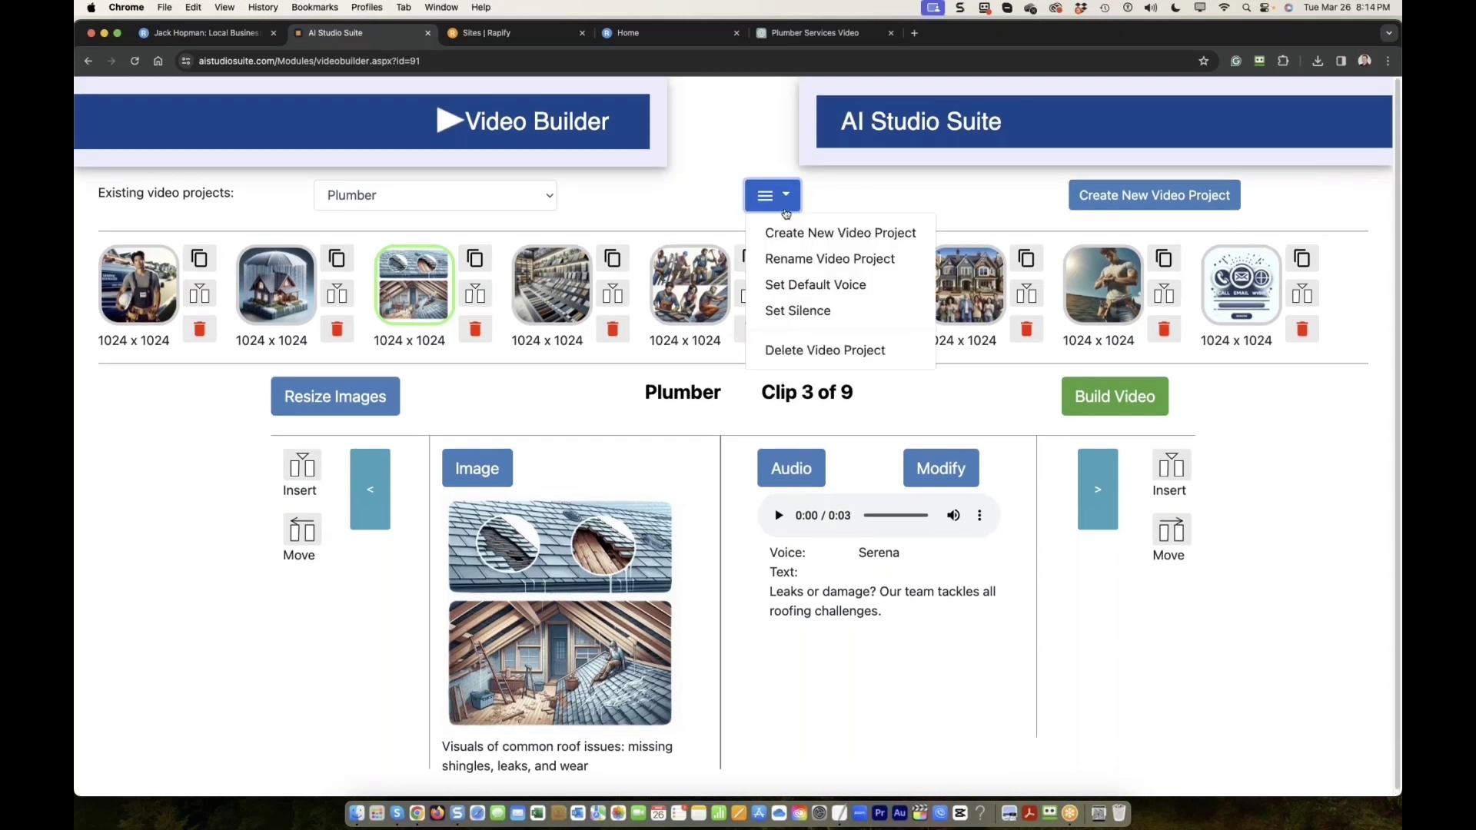
left_click(769, 232)
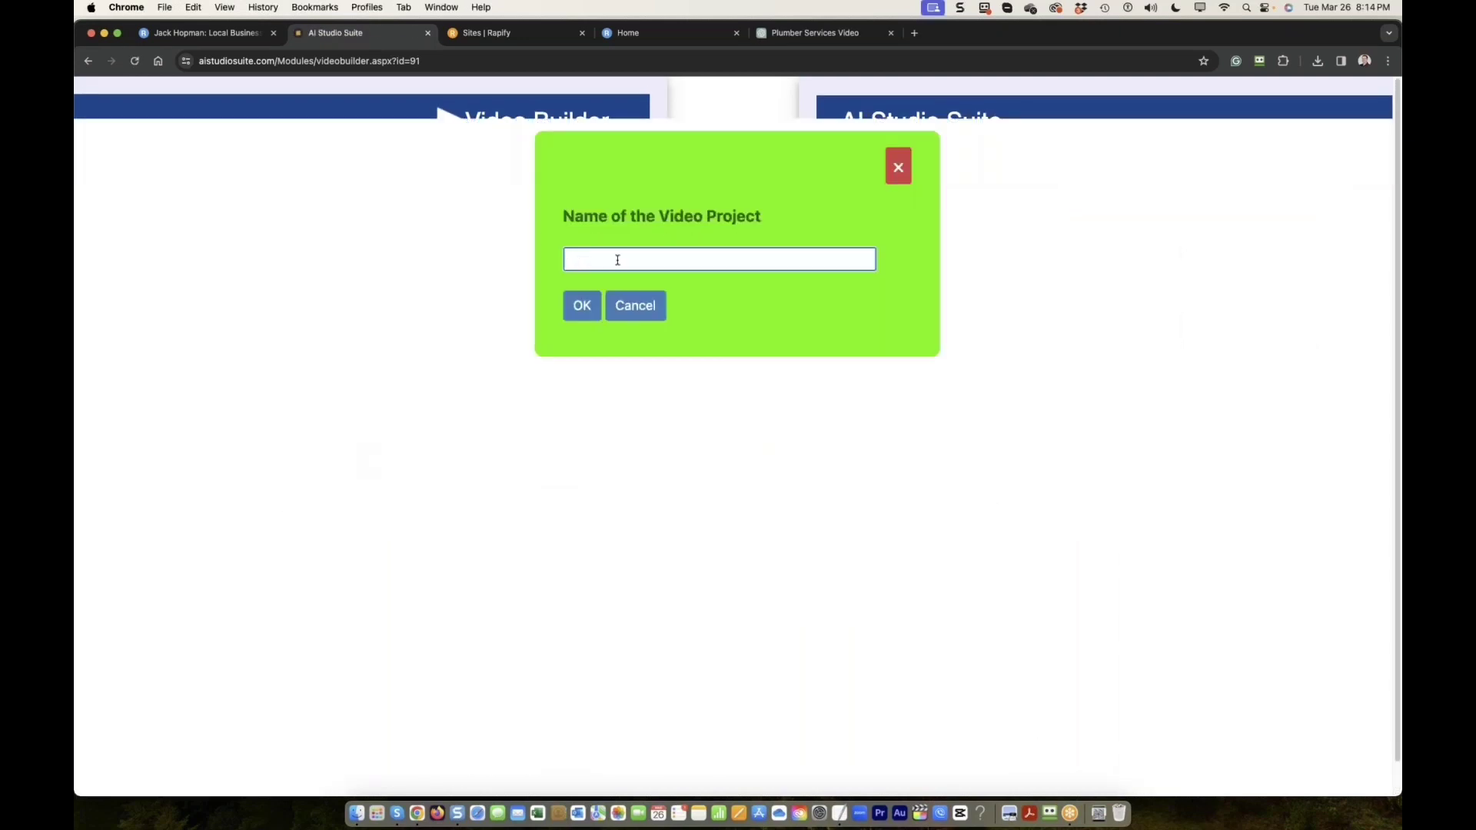
type("Pizza Restaurant")
key("Return")
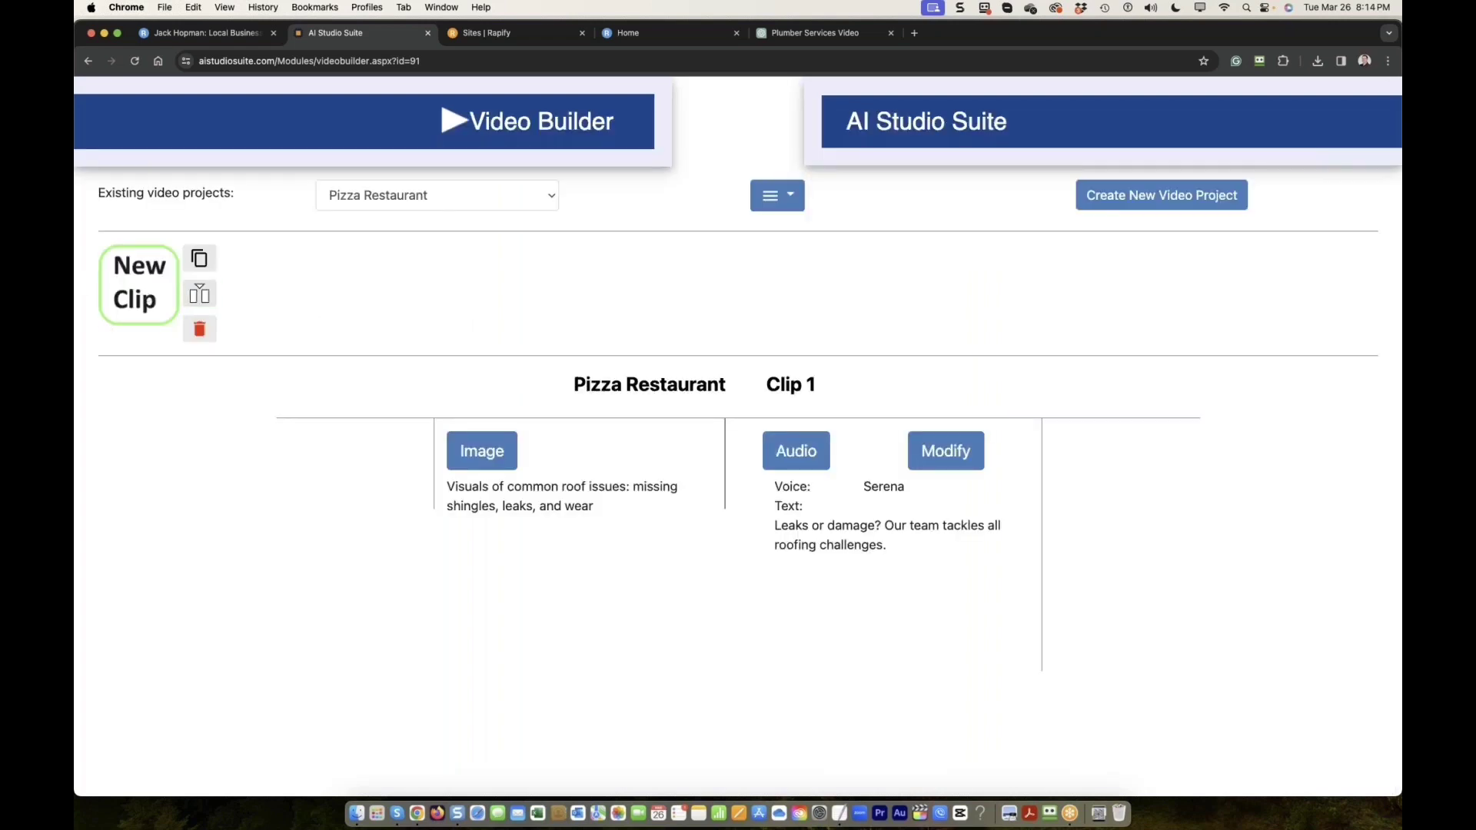
Step: Generate an image from the pasted restaurant-exterior description and use it for clip 1
left_click(472, 450)
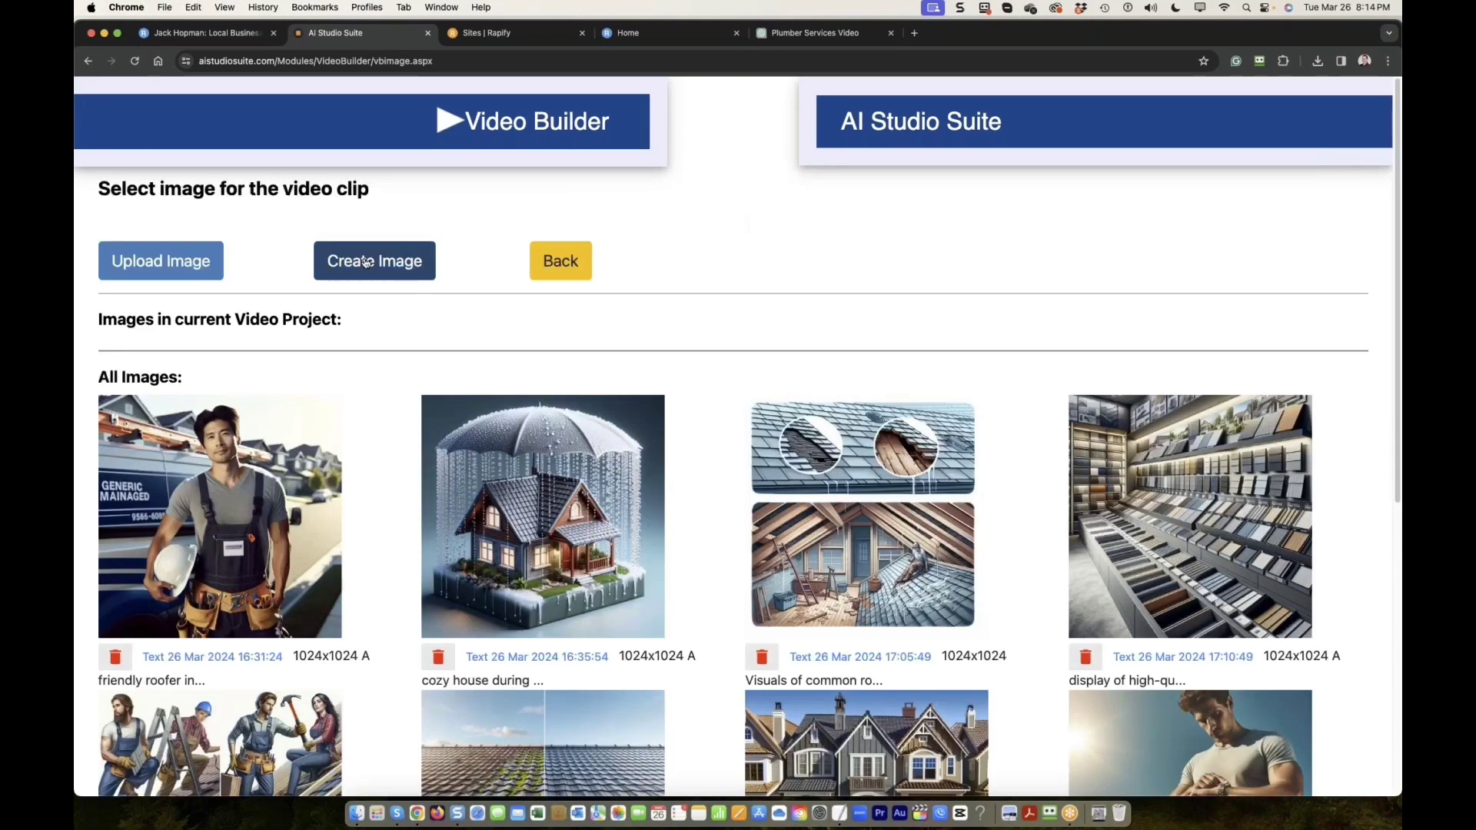
left_click(375, 261)
left_click(494, 279)
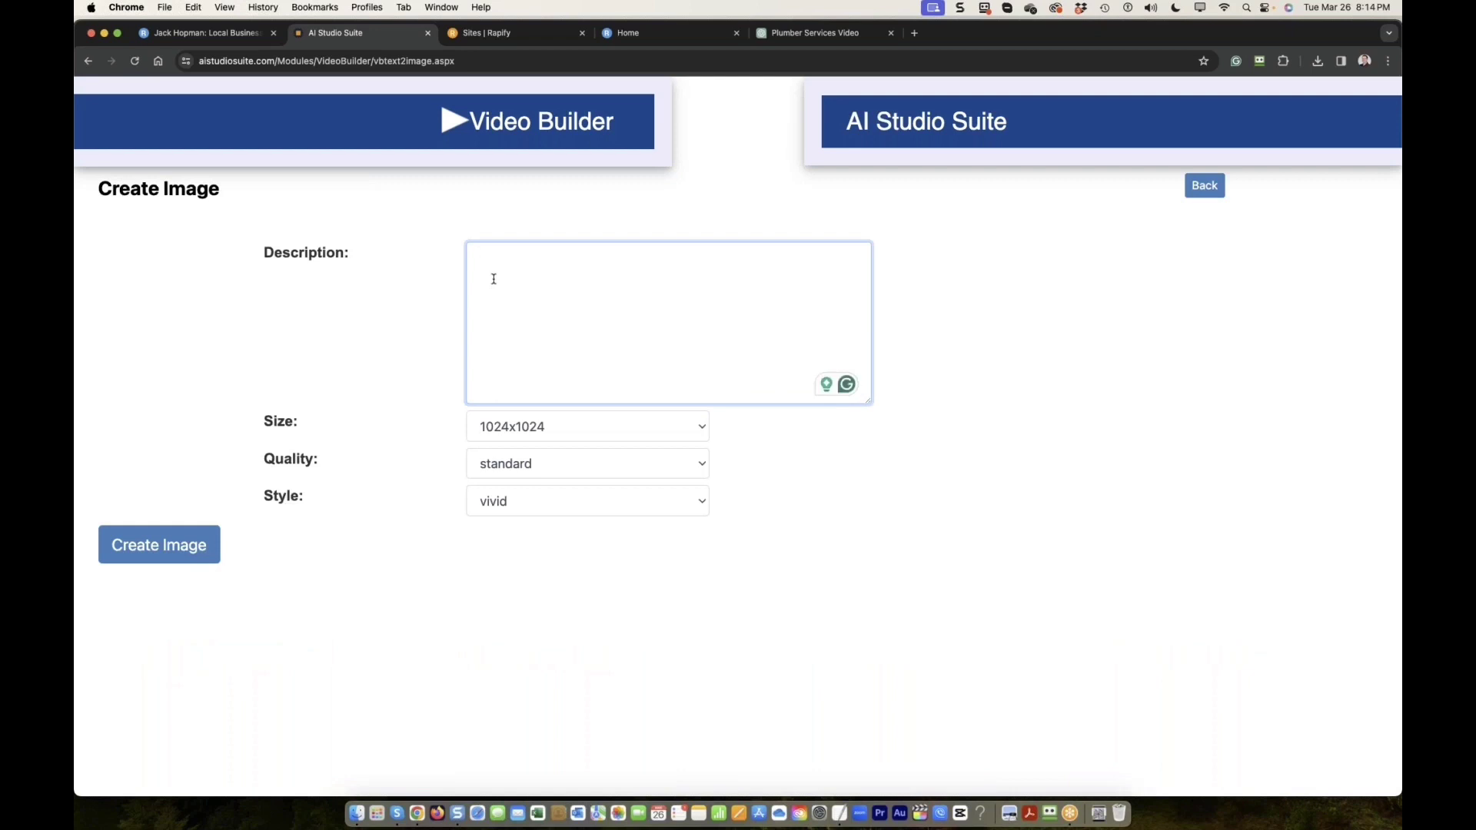
type("A warm, inviting exterior shot of the pizza restaurant with a welcoming open sign.")
left_click(196, 542)
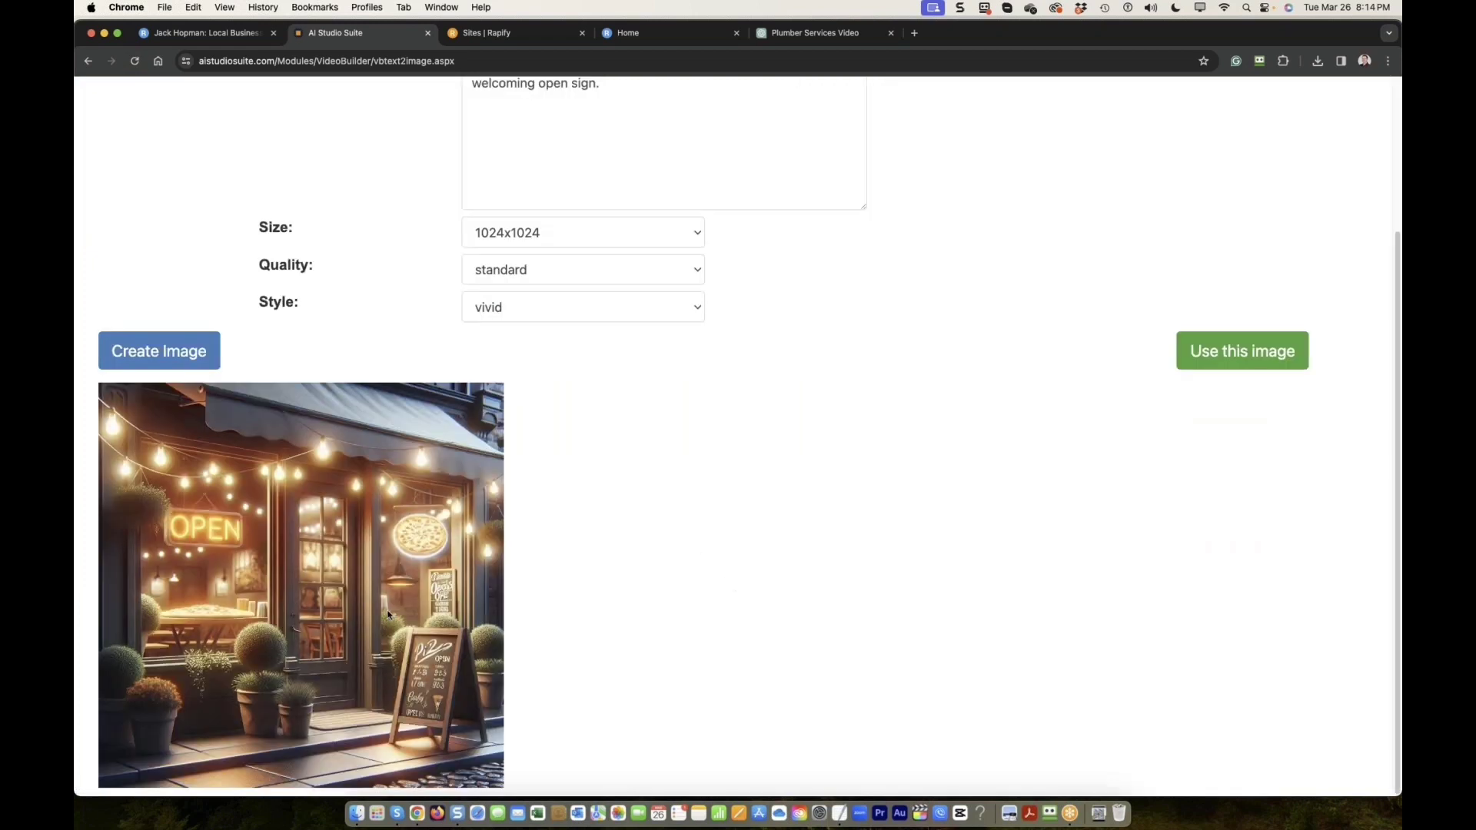
left_click(1229, 349)
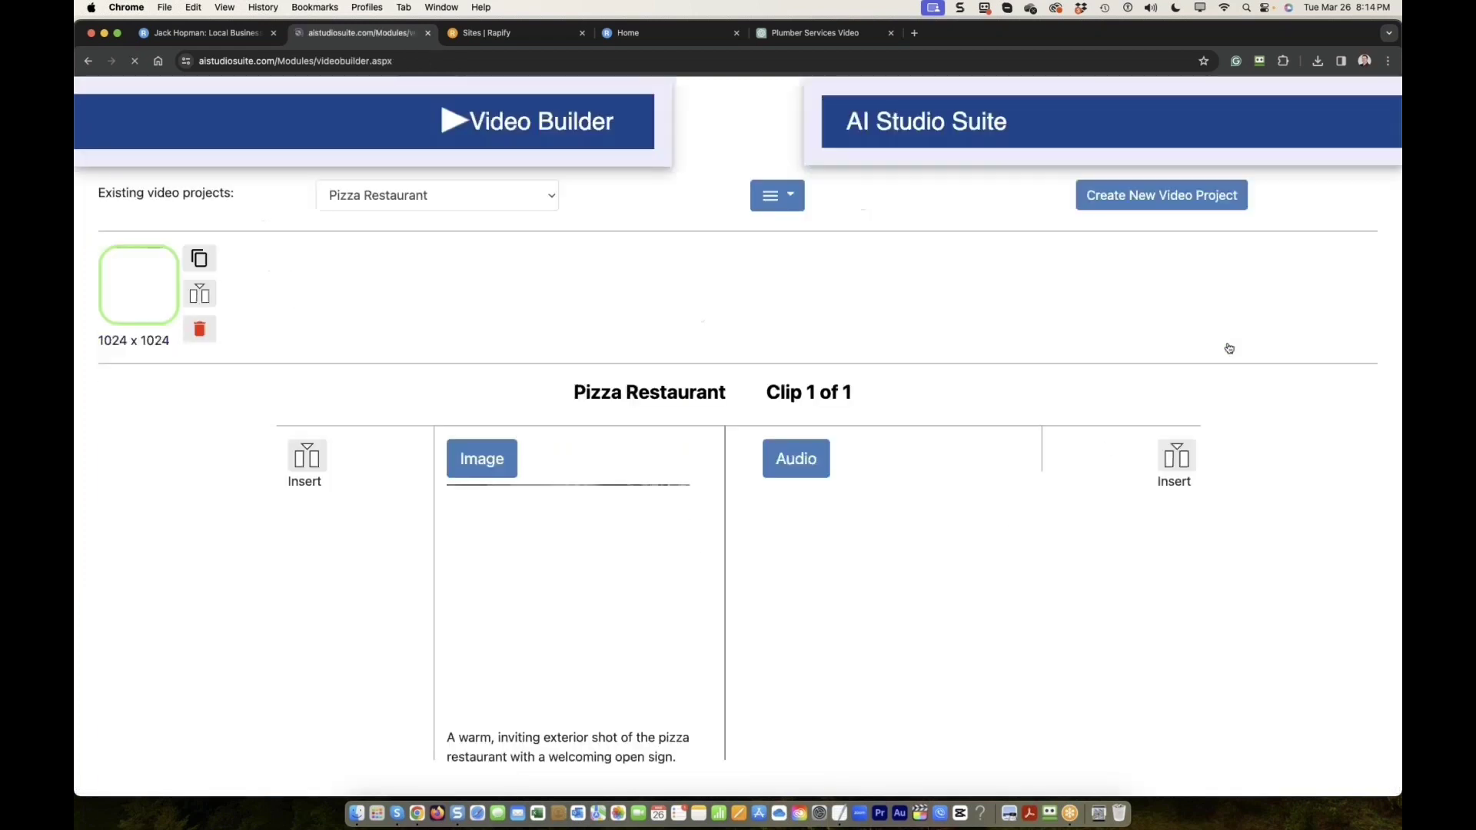
Step: Paste the welcome narration sentence into Text to Audio for clip 1
left_click(796, 459)
left_click(364, 264)
type("Welcome to [Your Pizzeria Name], where flavors meet tradition!")
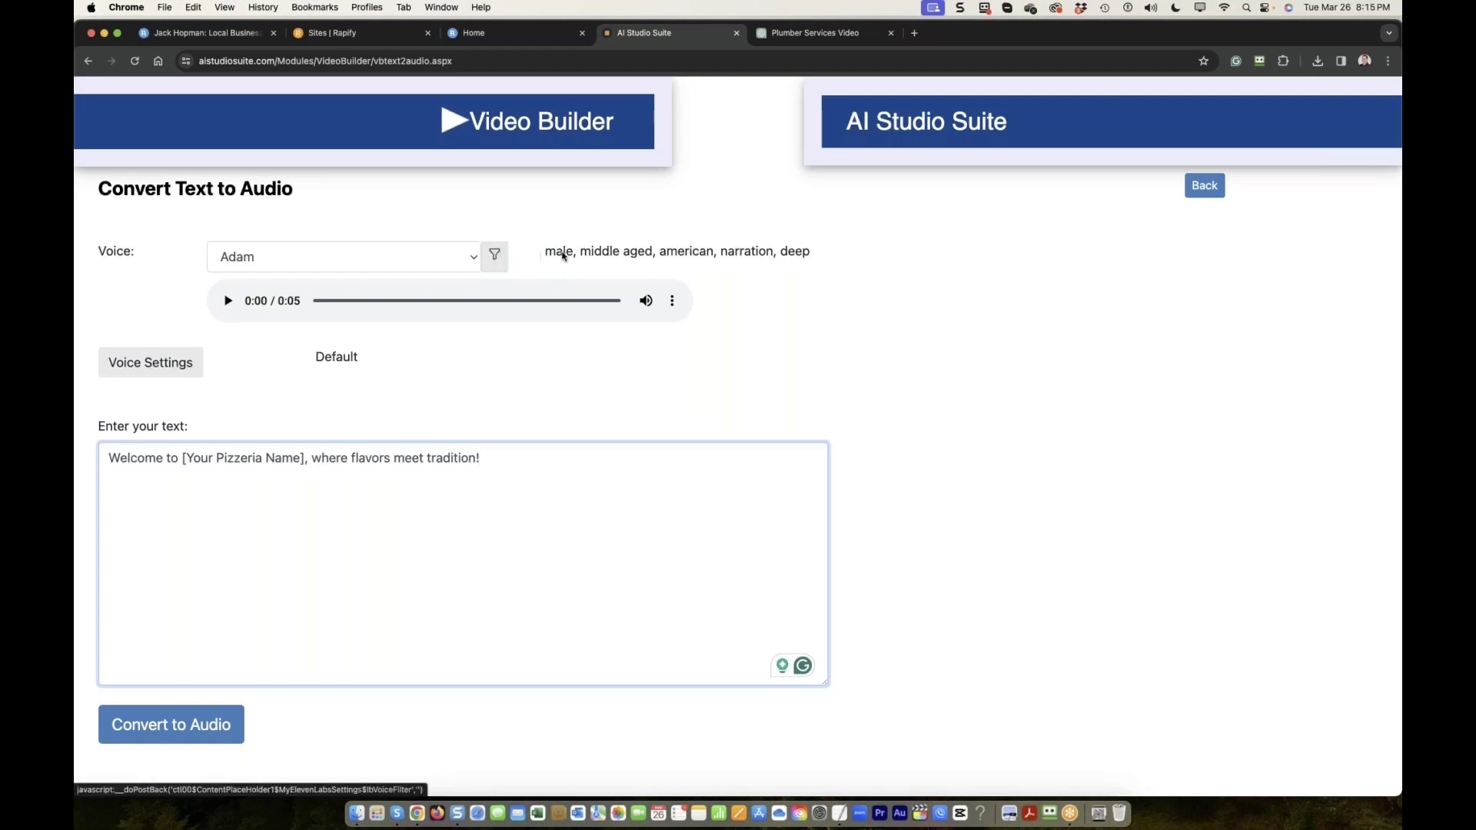
Step: Filter voices to female with an American accent, choose Serena, and preview her sample
left_click(486, 254)
left_click(689, 385)
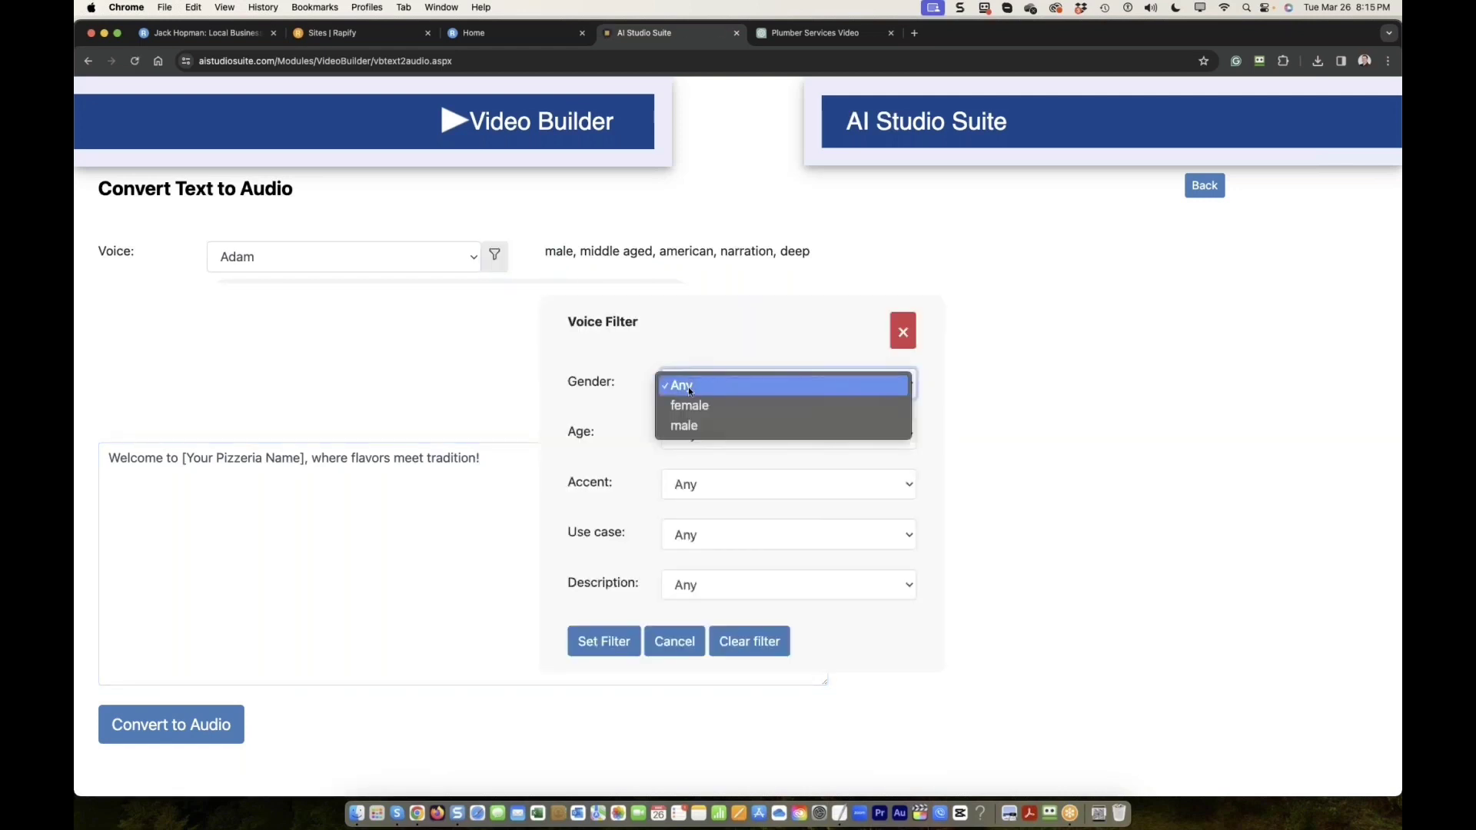
left_click(690, 406)
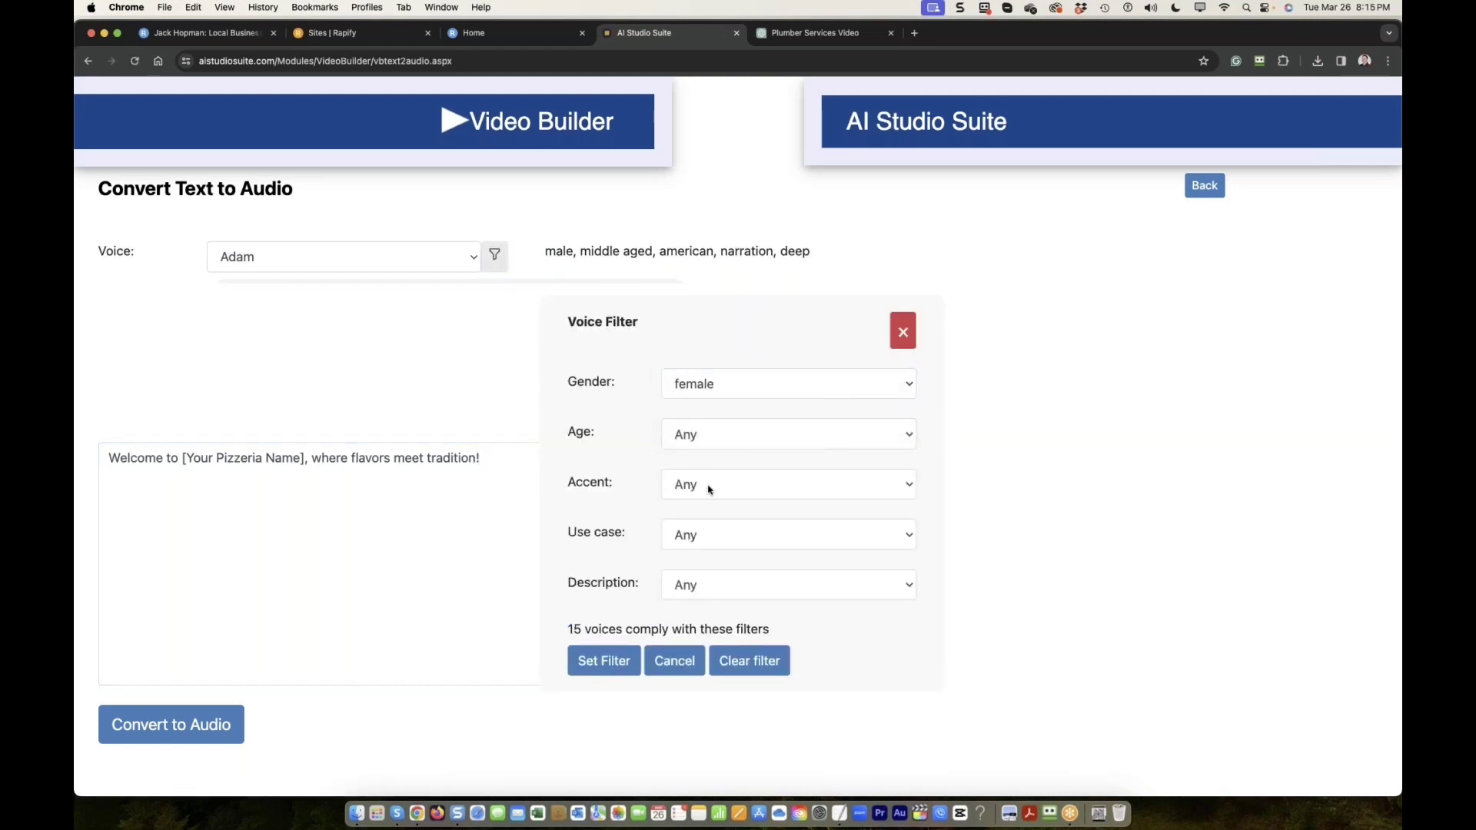
left_click(708, 489)
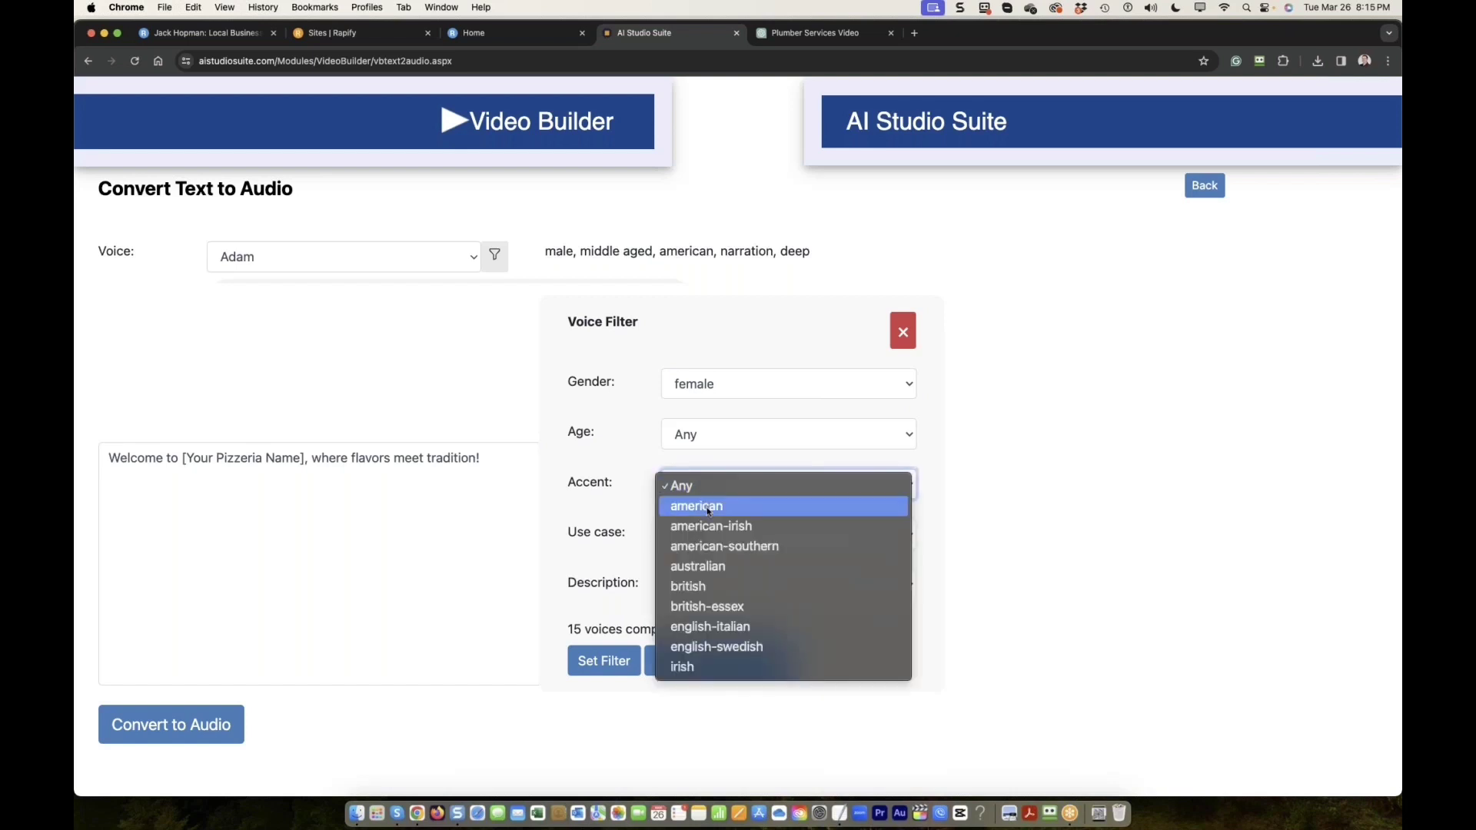
left_click(709, 505)
left_click(606, 661)
left_click(387, 263)
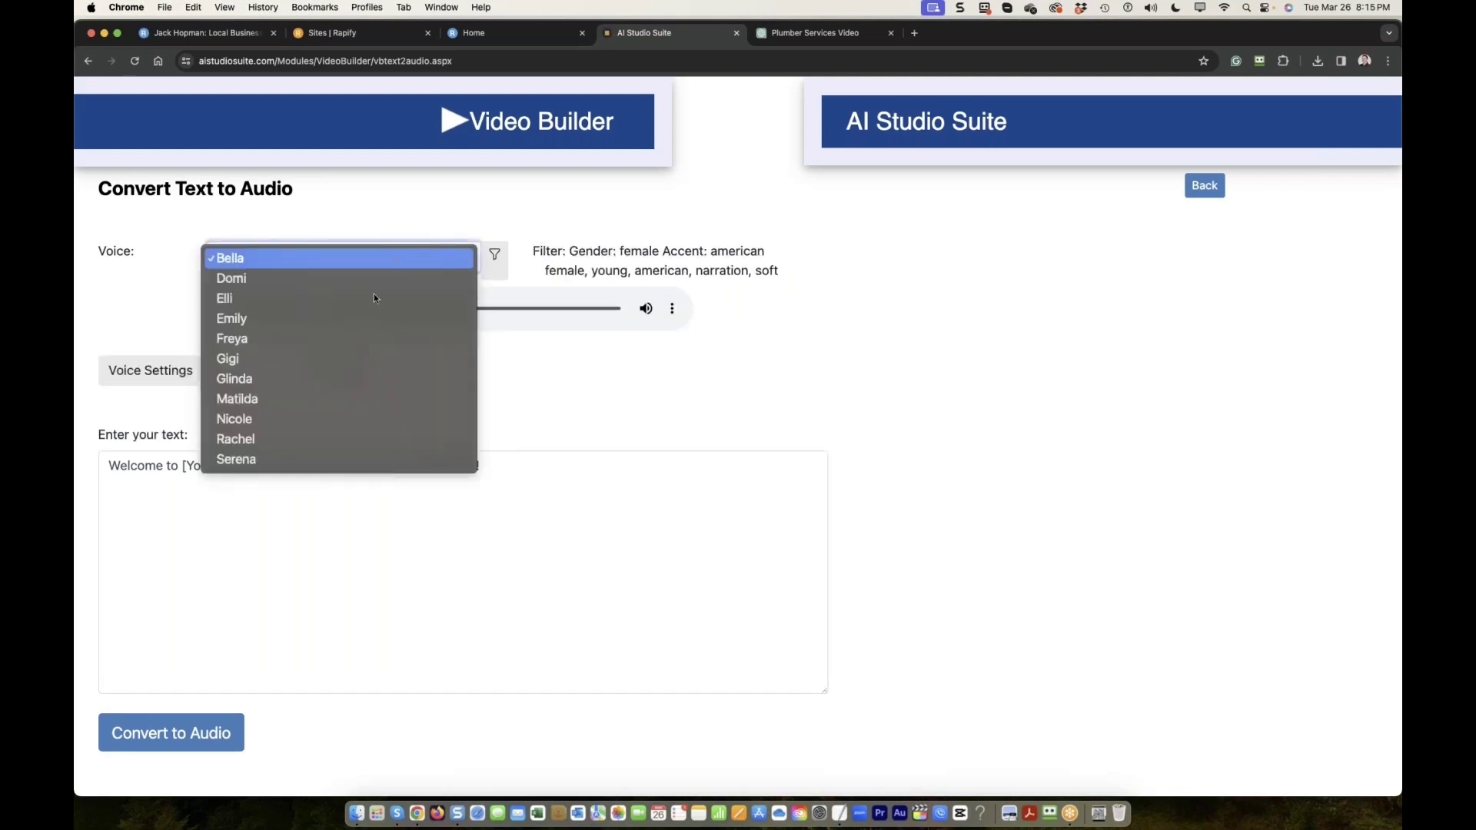
left_click(293, 453)
left_click(228, 308)
left_click(228, 308)
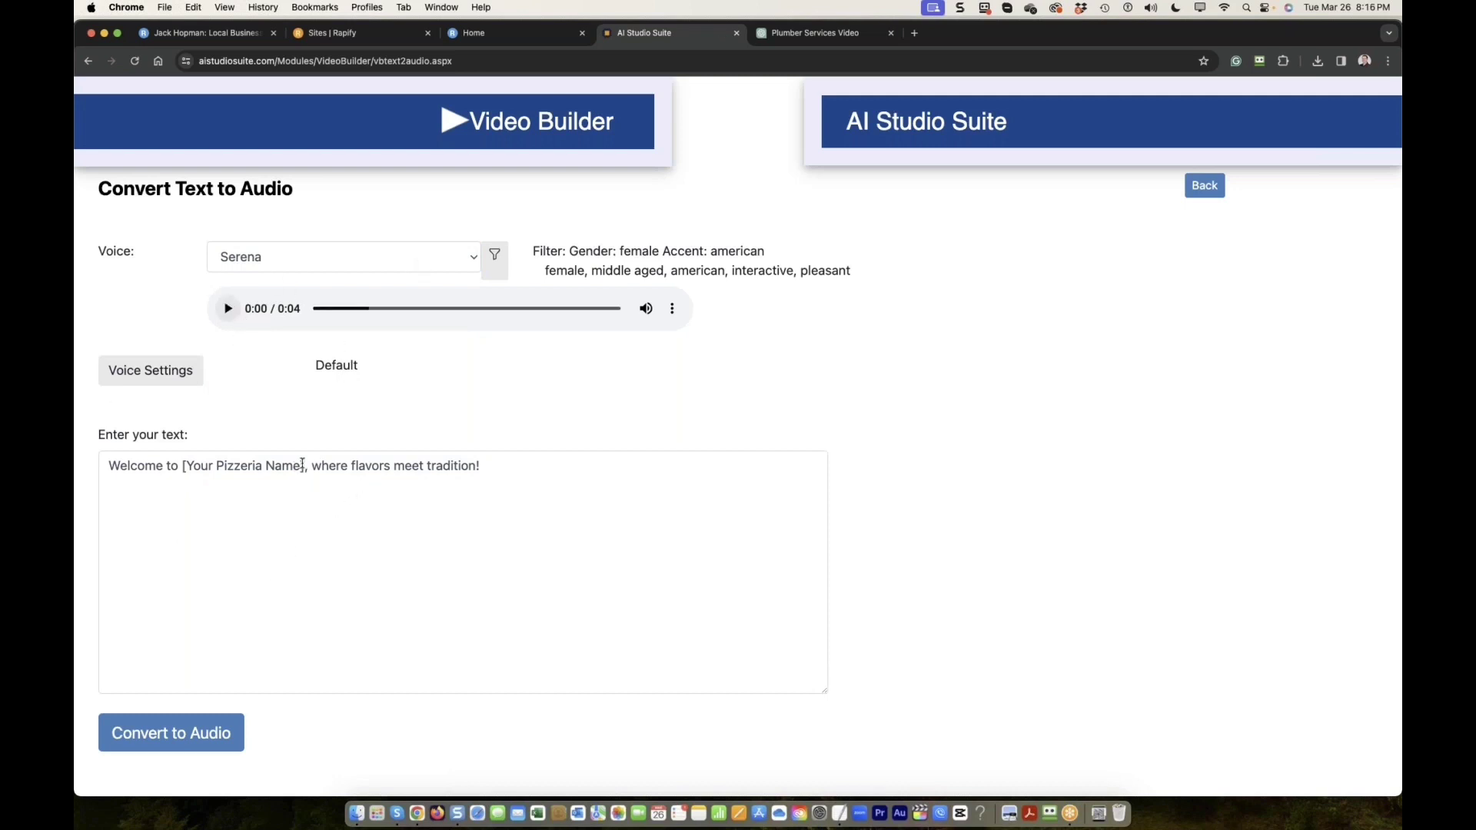
Step: Replace the placeholder name with 'Pizza Luigi', convert to audio, and attach it to clip 1
left_click_drag(305, 466, 182, 466)
type("Pizza Luigi")
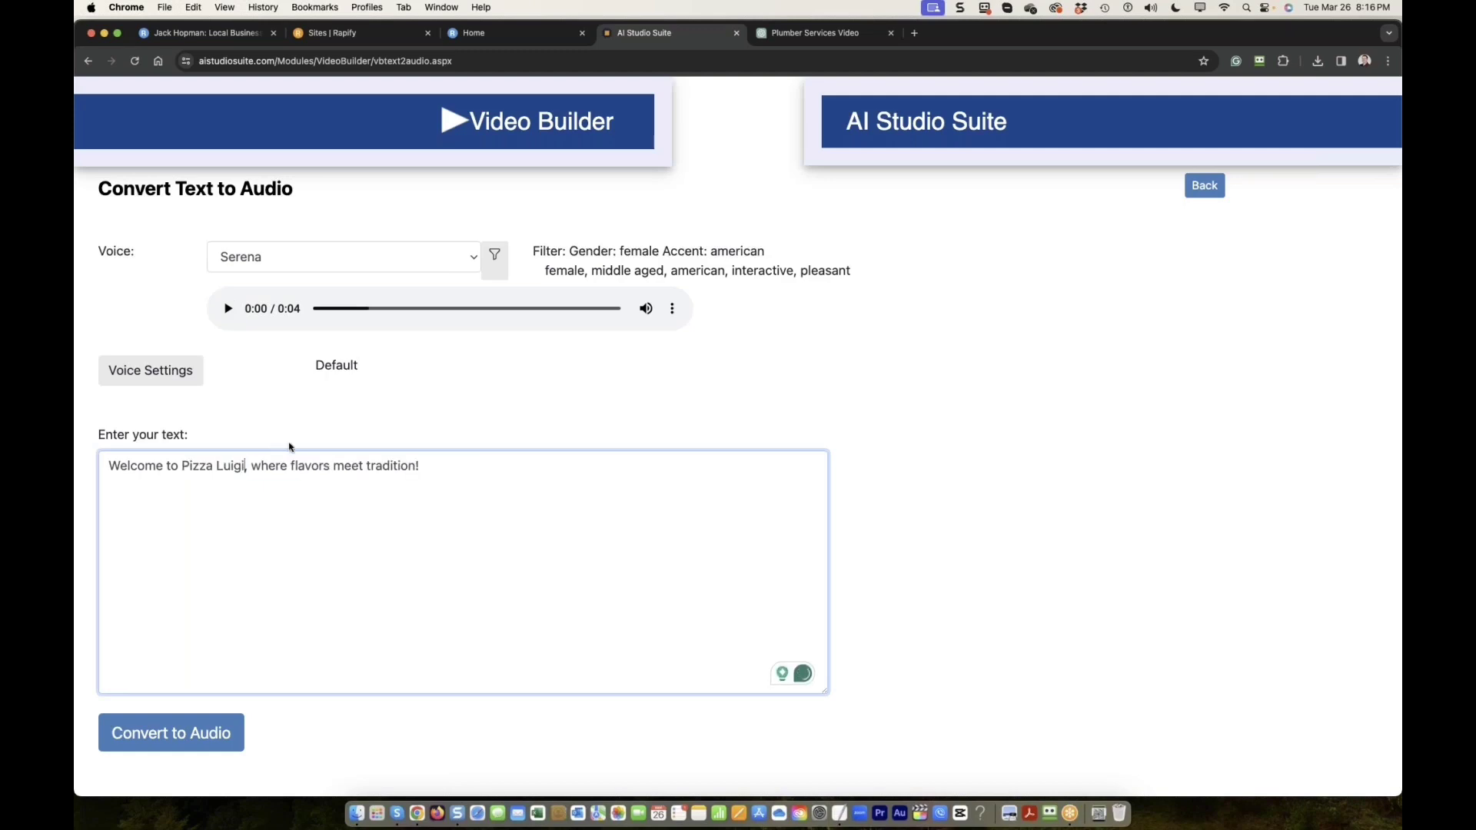
left_click(184, 738)
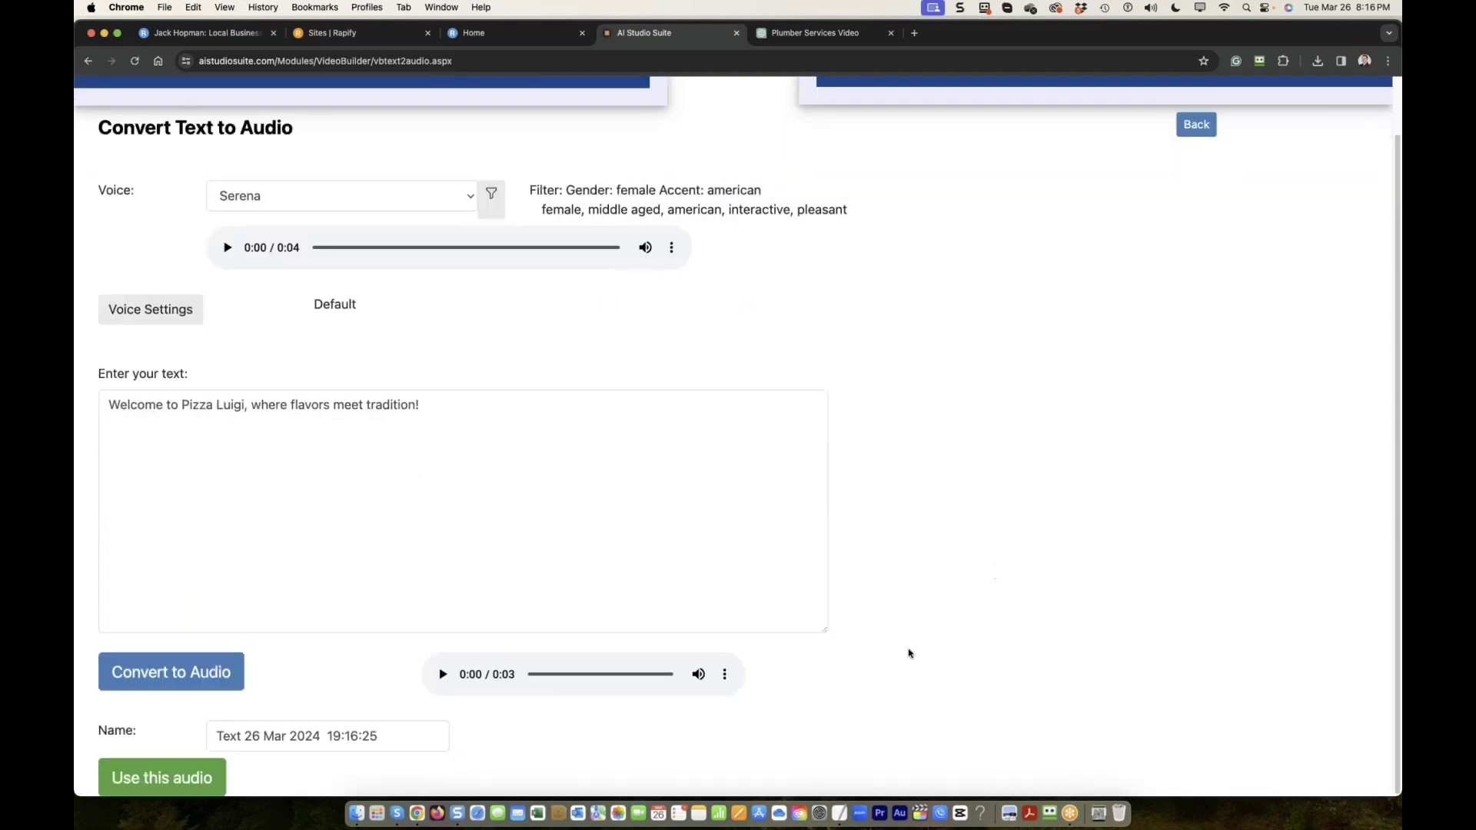
left_click(168, 778)
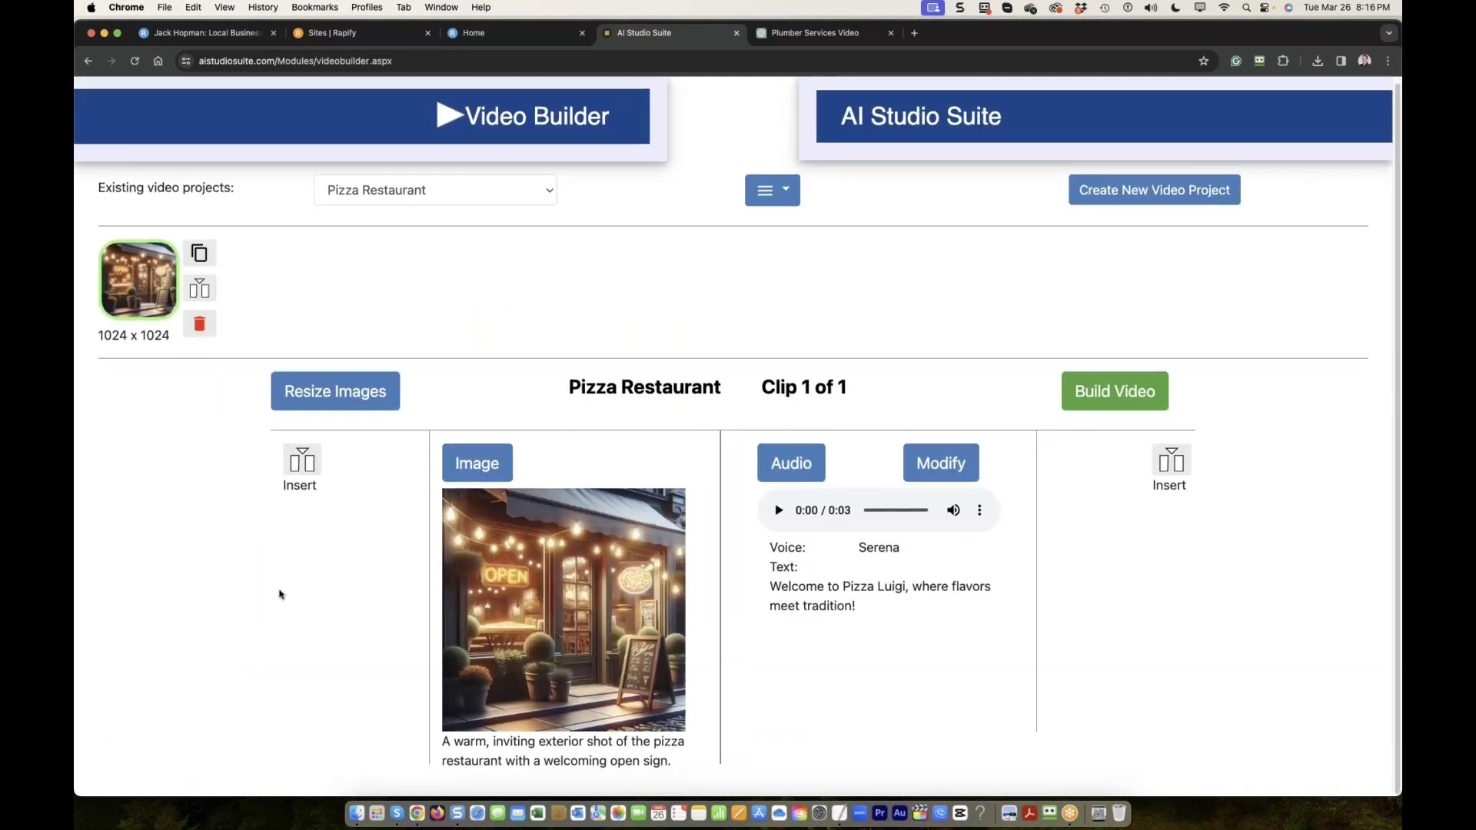
Step: Insert clip 2 and give it a generated image of the signature pizzas
left_click(199, 288)
left_click(496, 465)
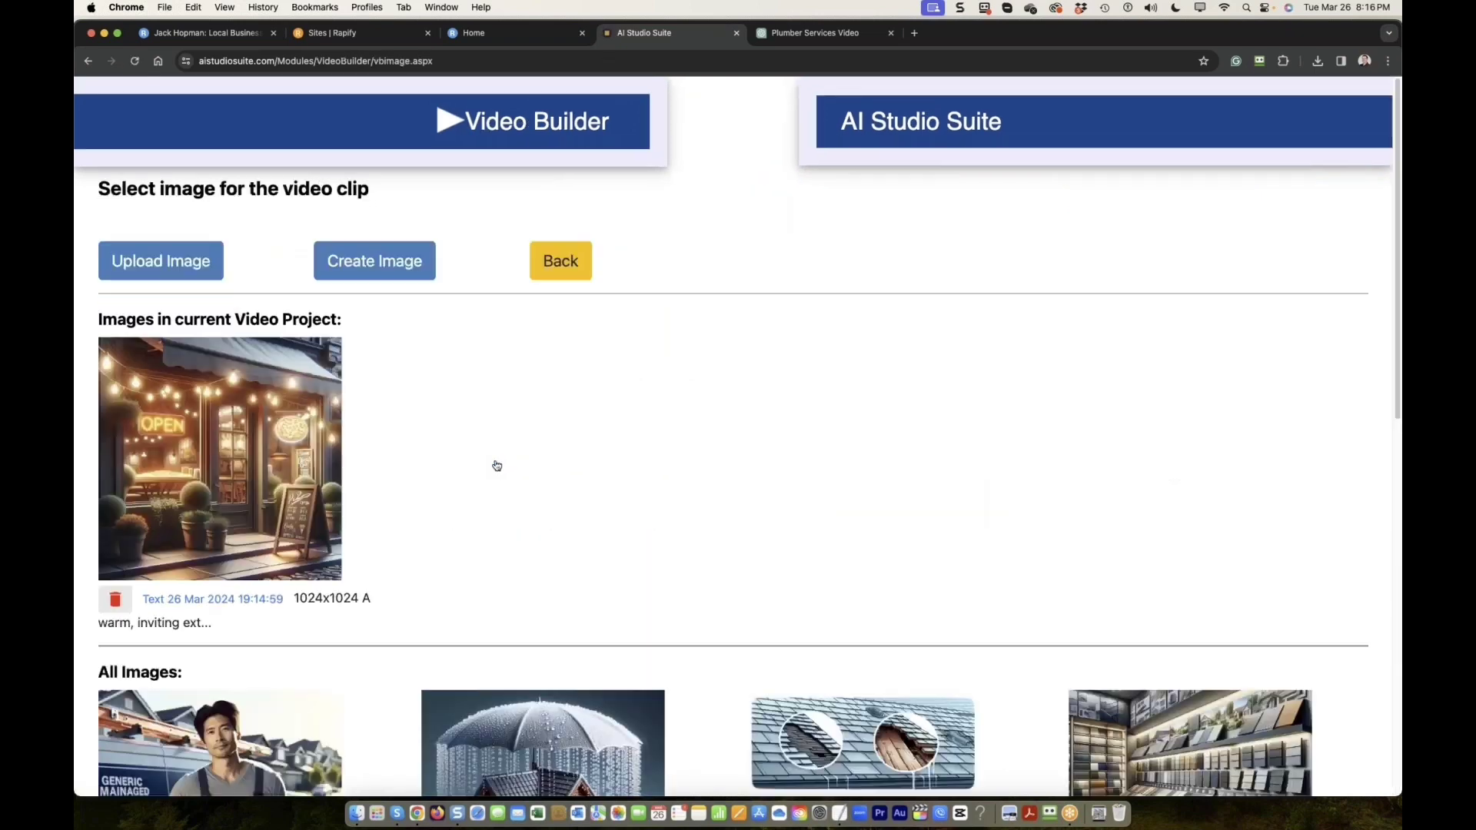
left_click(377, 259)
type("A showcase of signature pizzas, with steam rising and ingredients highlighted.")
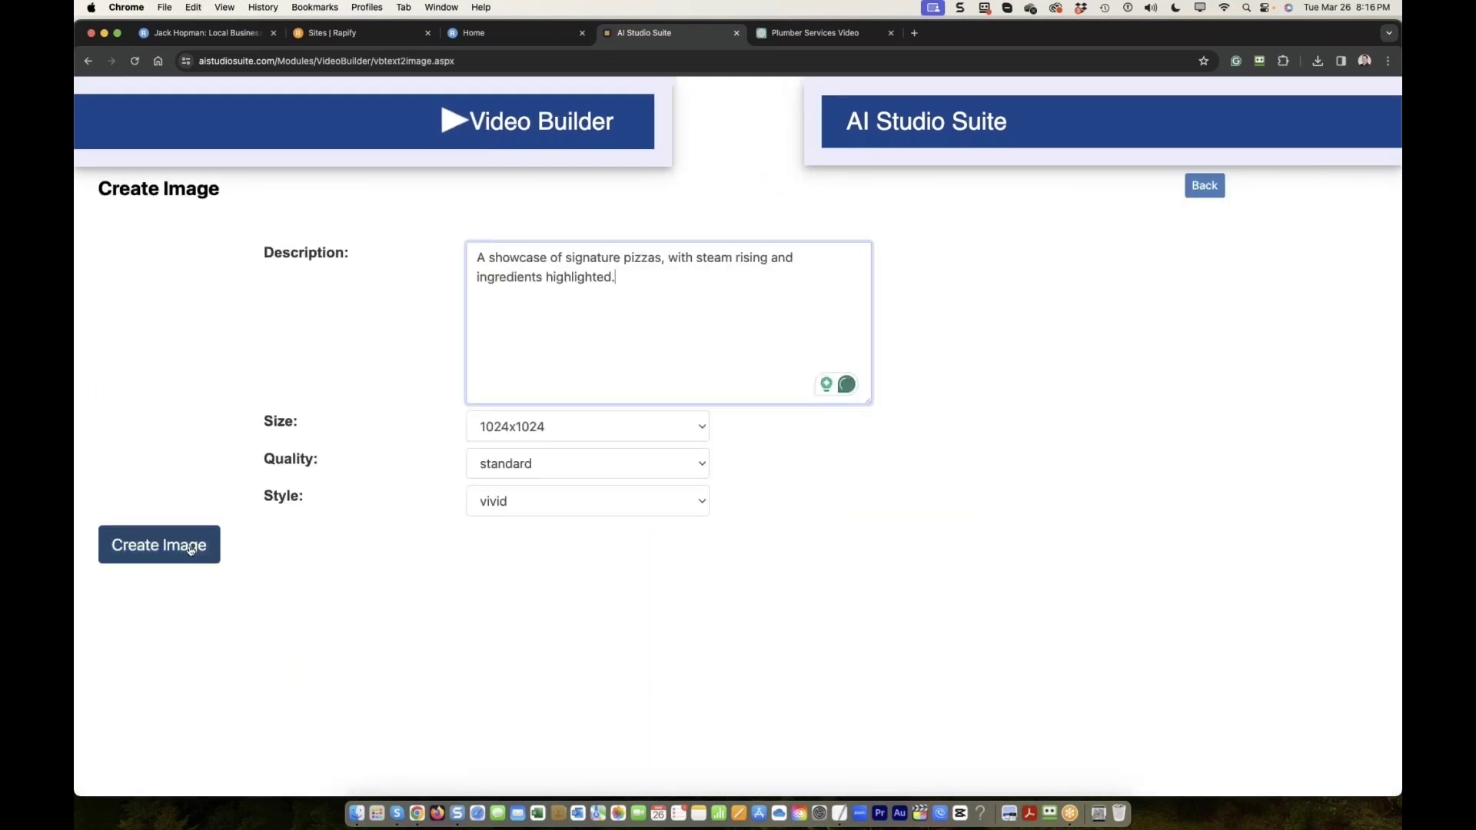
left_click(191, 551)
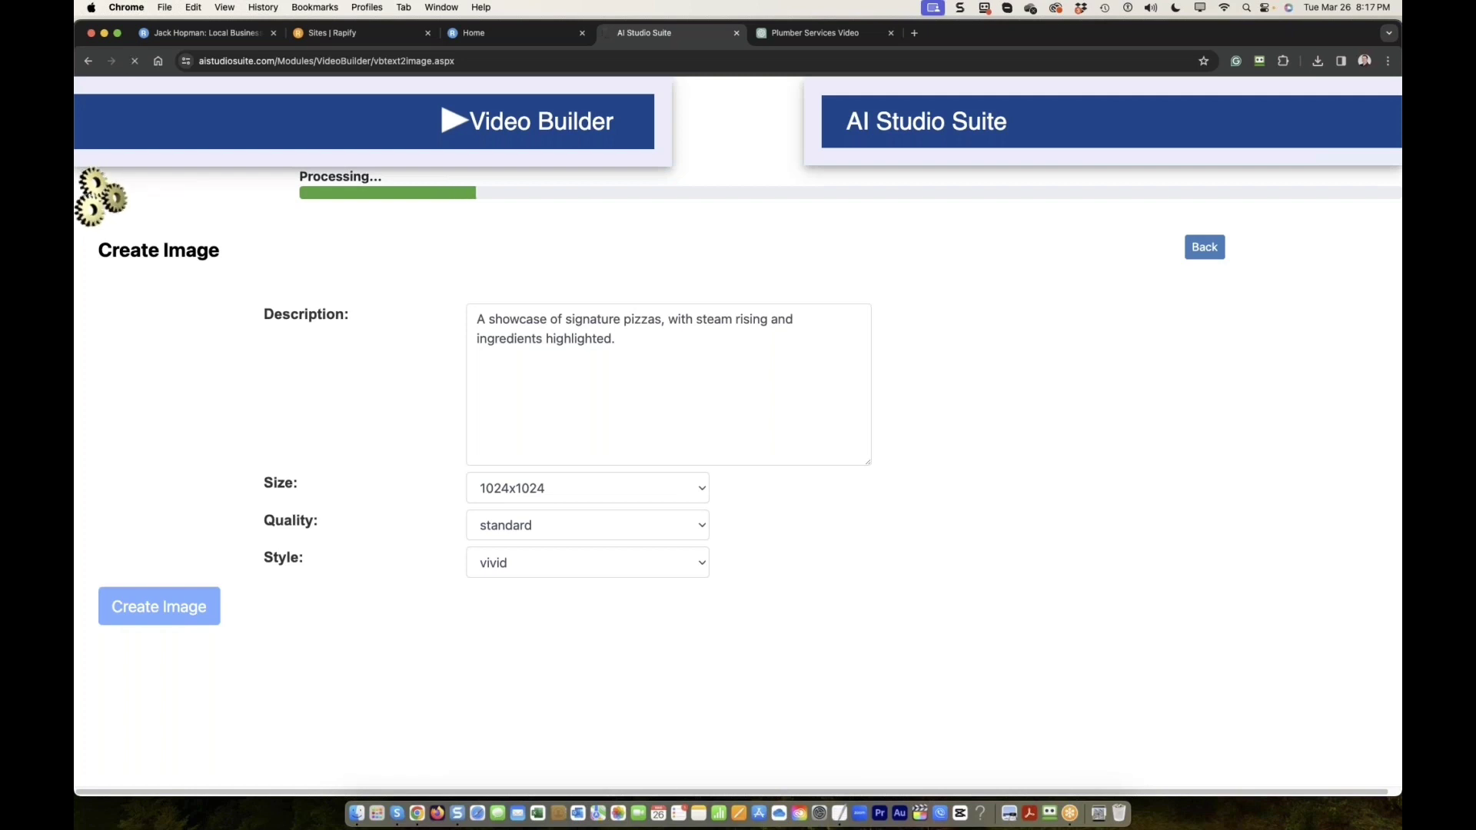
scroll(923, 546, "down", 1)
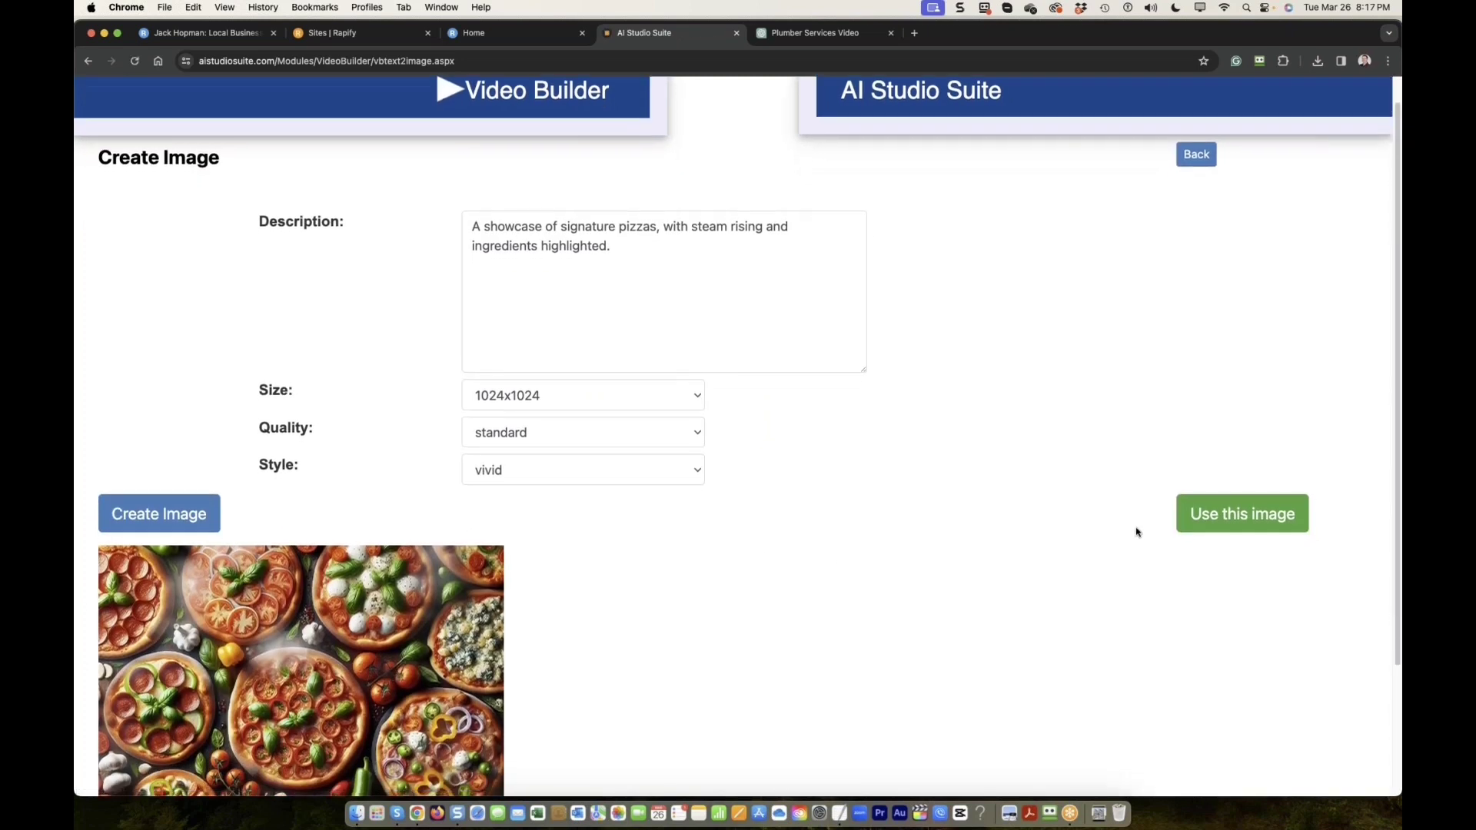
left_click(1192, 515)
Step: Narrate clip 2 with 'Feast your eyes on our signature pizzas, crafted with love.'
left_click(800, 461)
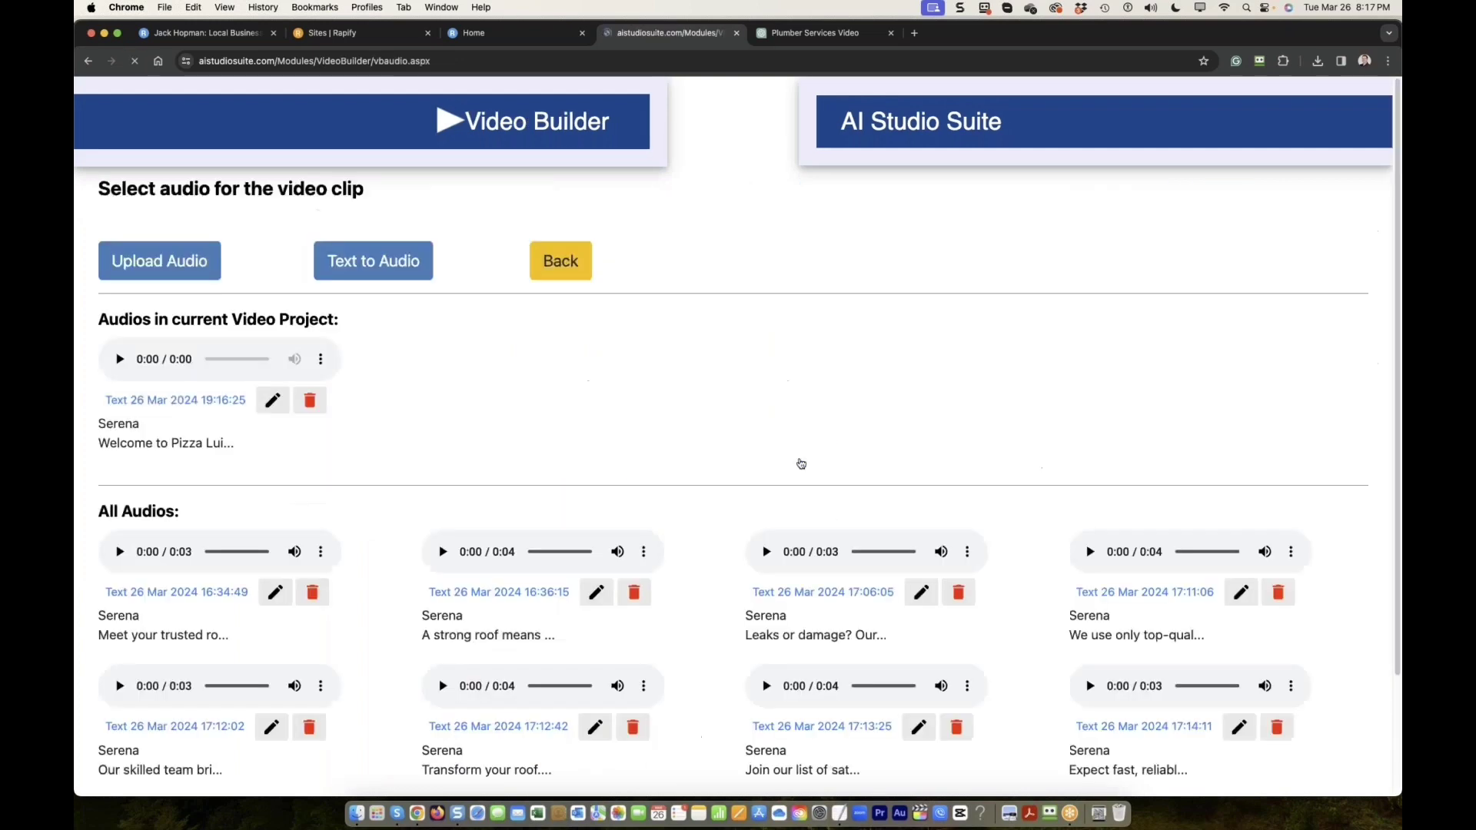
left_click(372, 257)
left_click(307, 489)
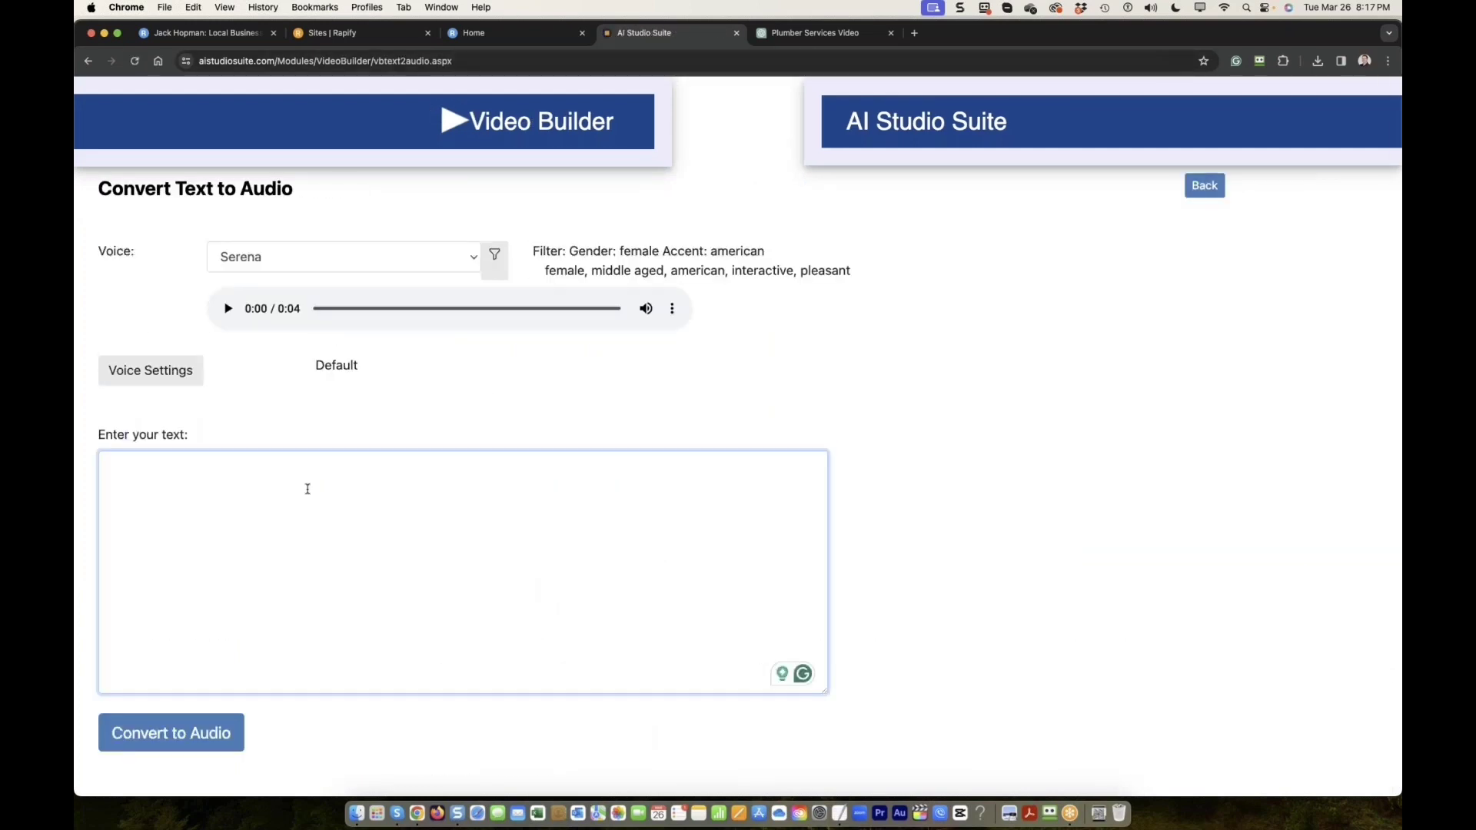
type("Feast your eyes on our signature pizzas, crafted with love.")
left_click(171, 733)
scroll(177, 769, "down", 2)
left_click(177, 778)
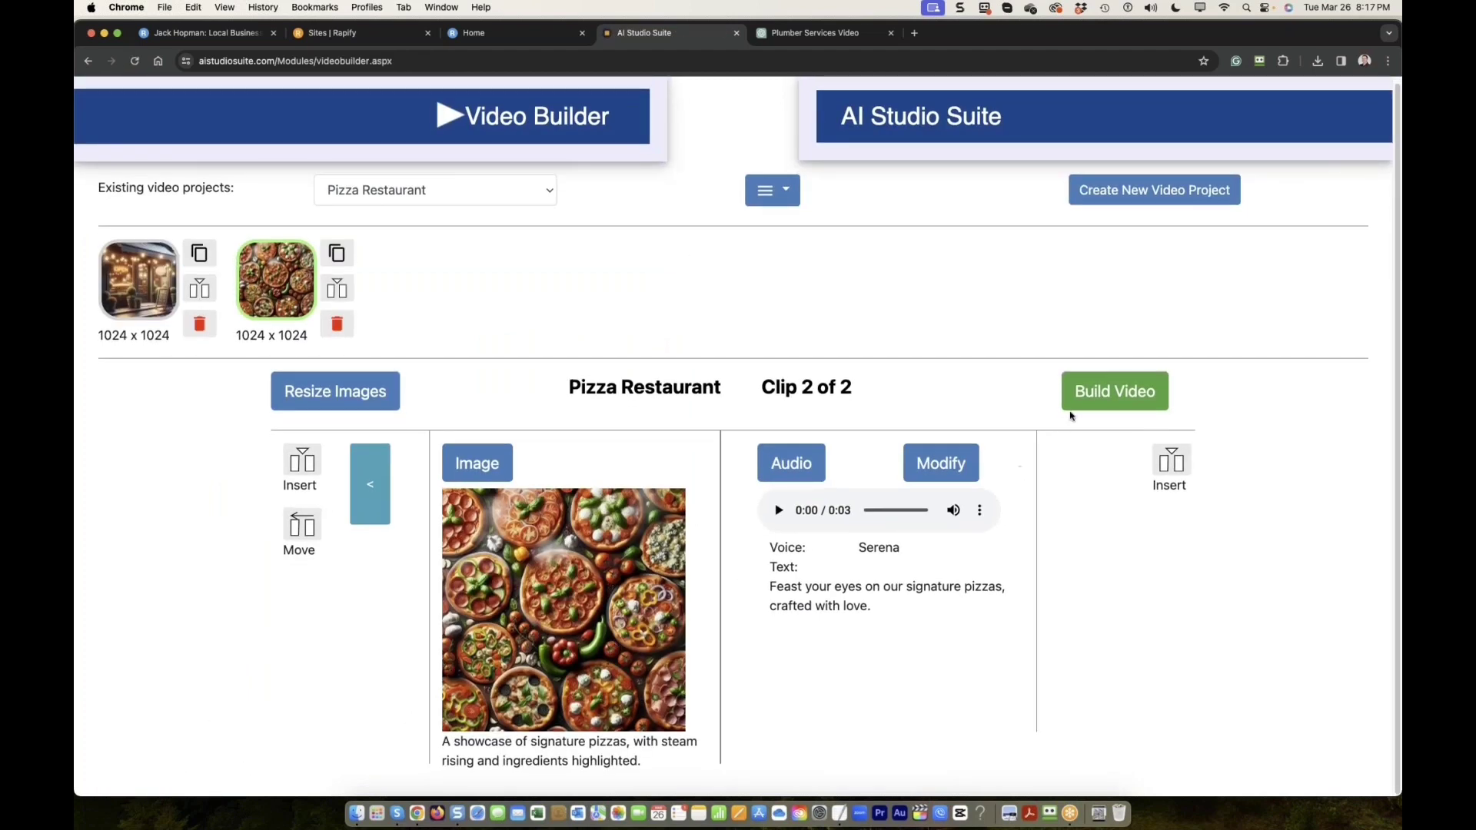
Step: Build the Pizza Restaurant video and play the 9-second preview
left_click(1115, 391)
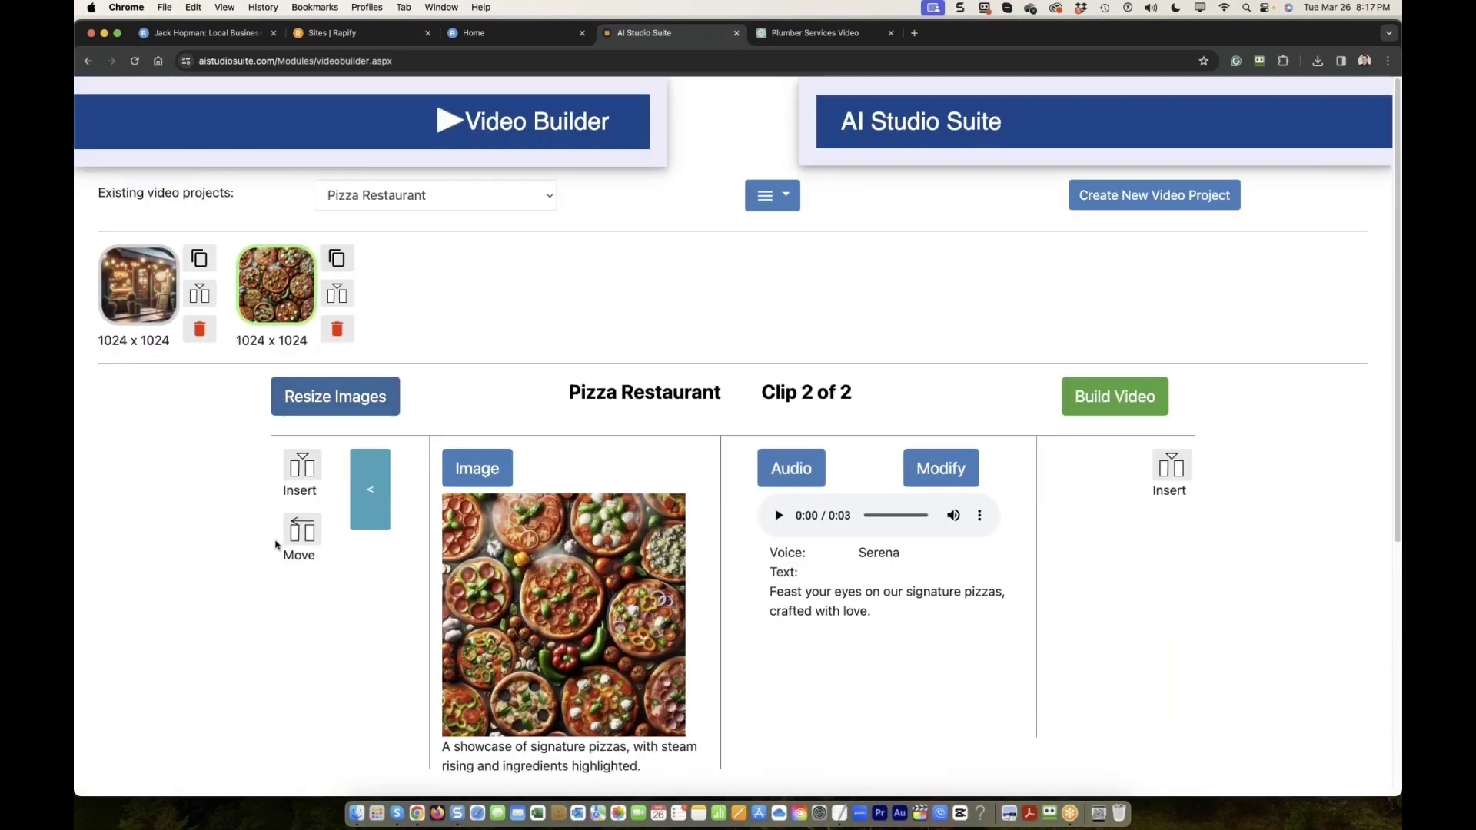
scroll(277, 543, "down", 5)
scroll(276, 547, "down", 1)
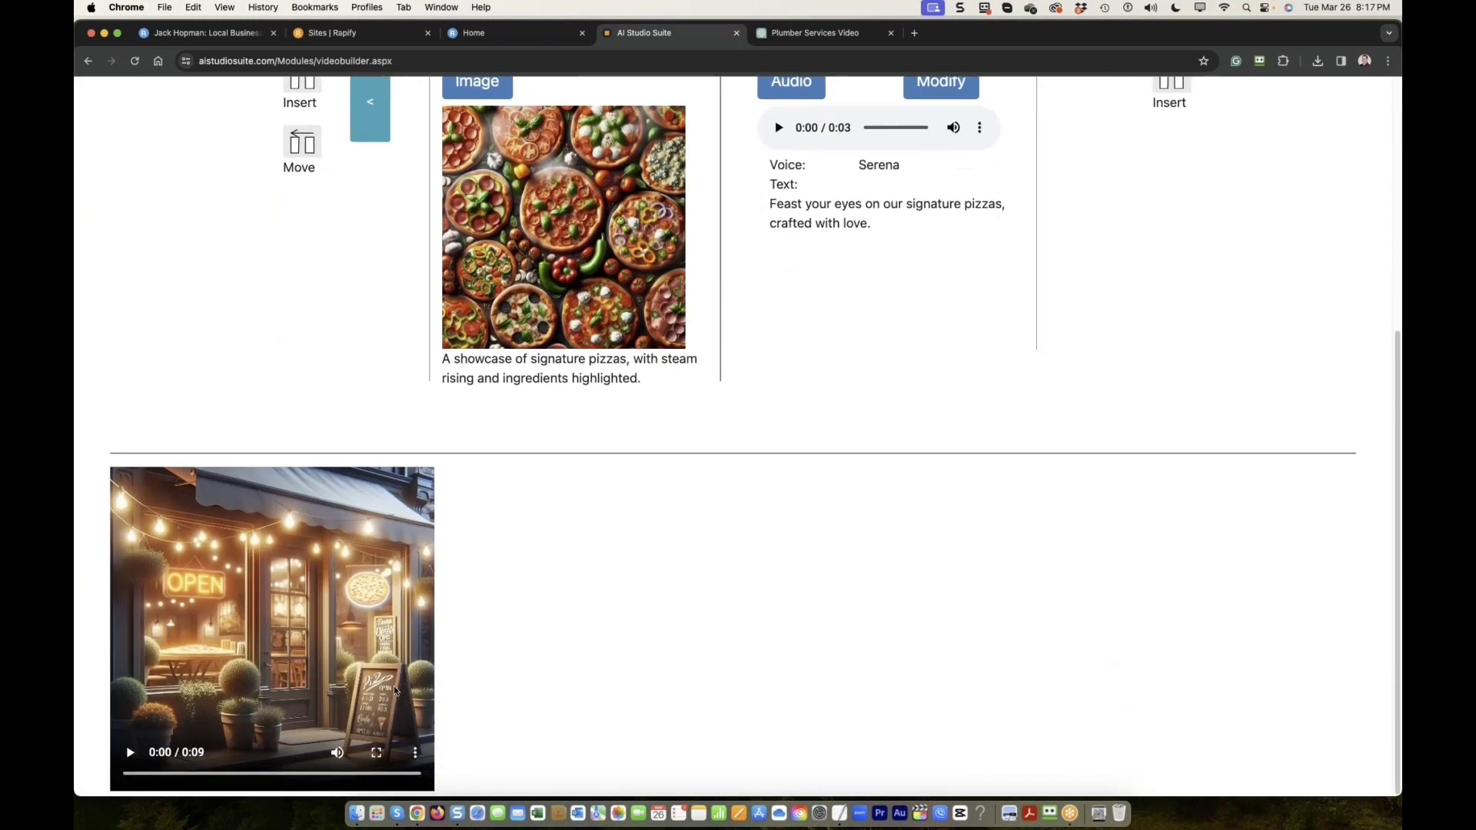
left_click(130, 753)
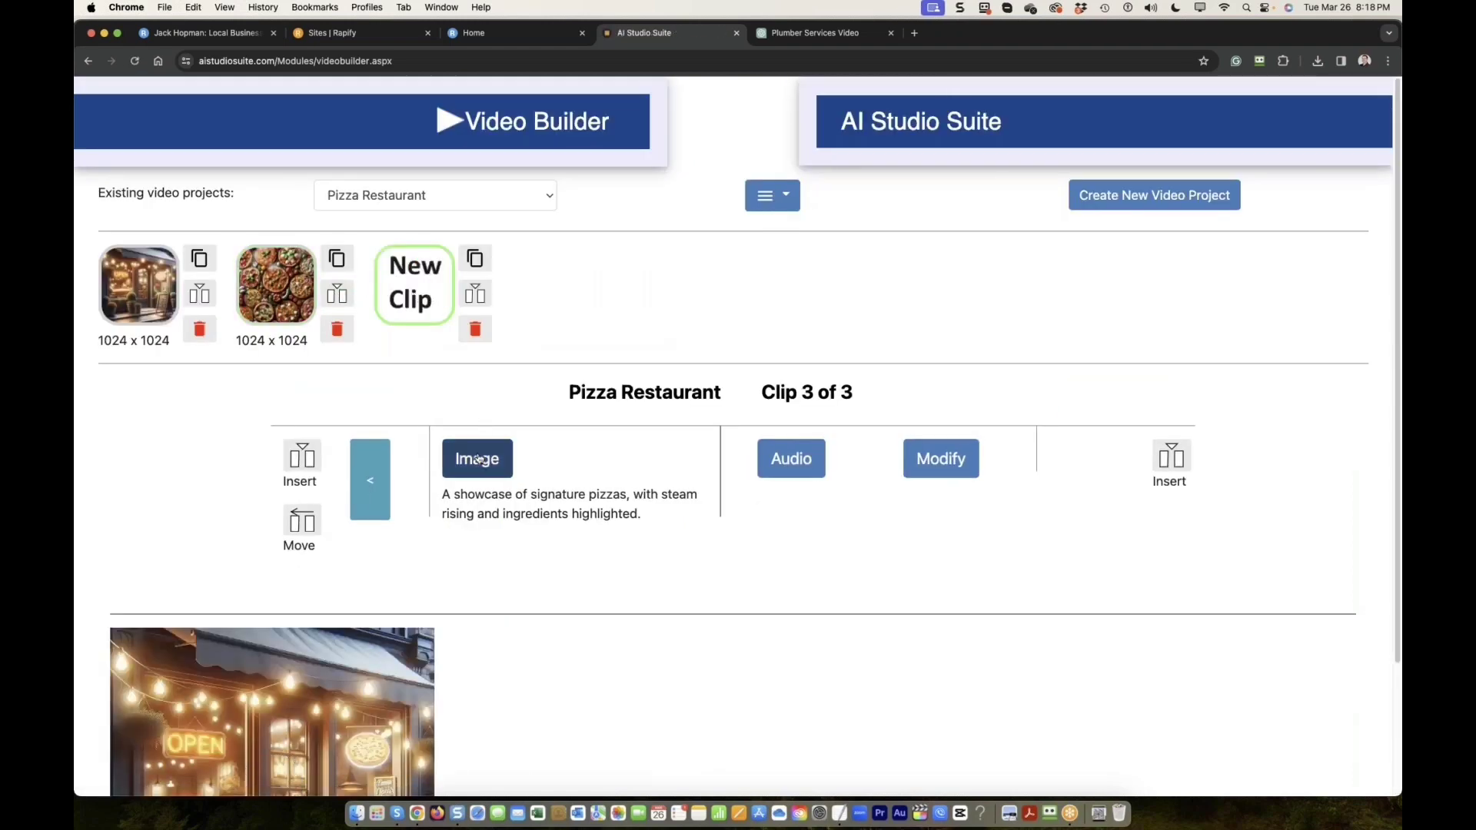
Step: Give clip 3 the vegetables image and a generated fresh-ingredients narration
left_click(478, 459)
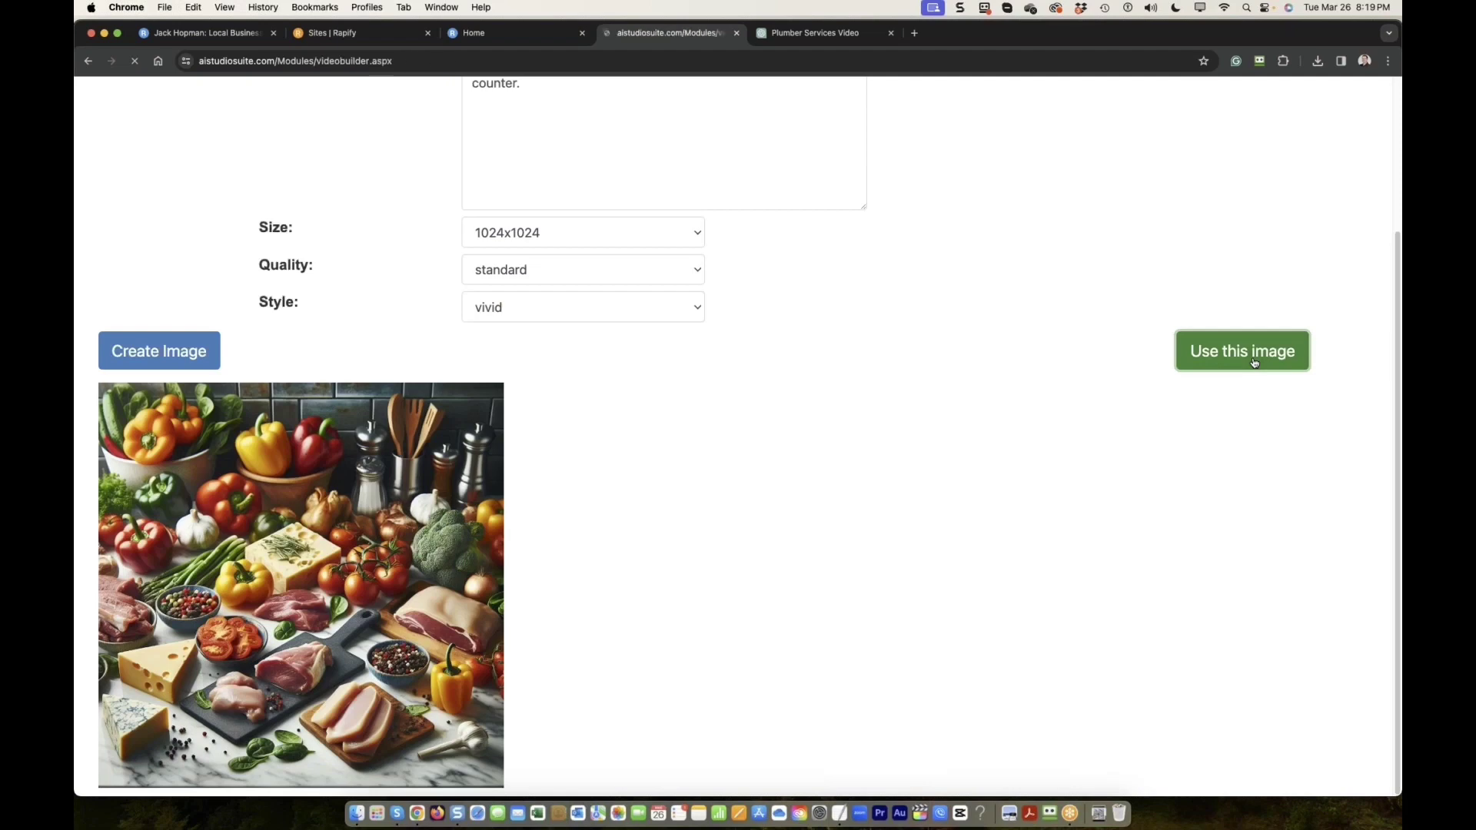
left_click(1255, 357)
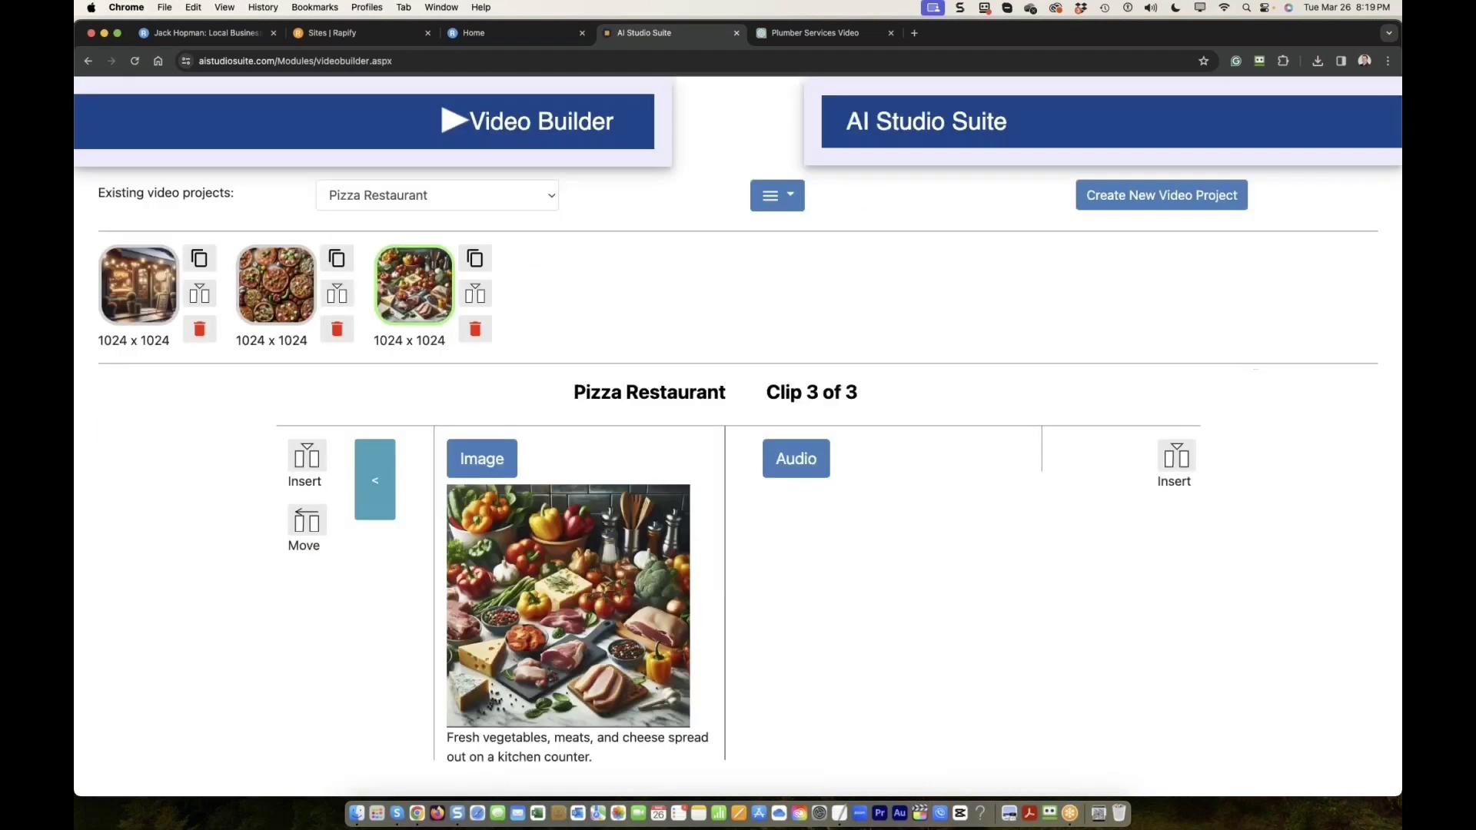
left_click(792, 459)
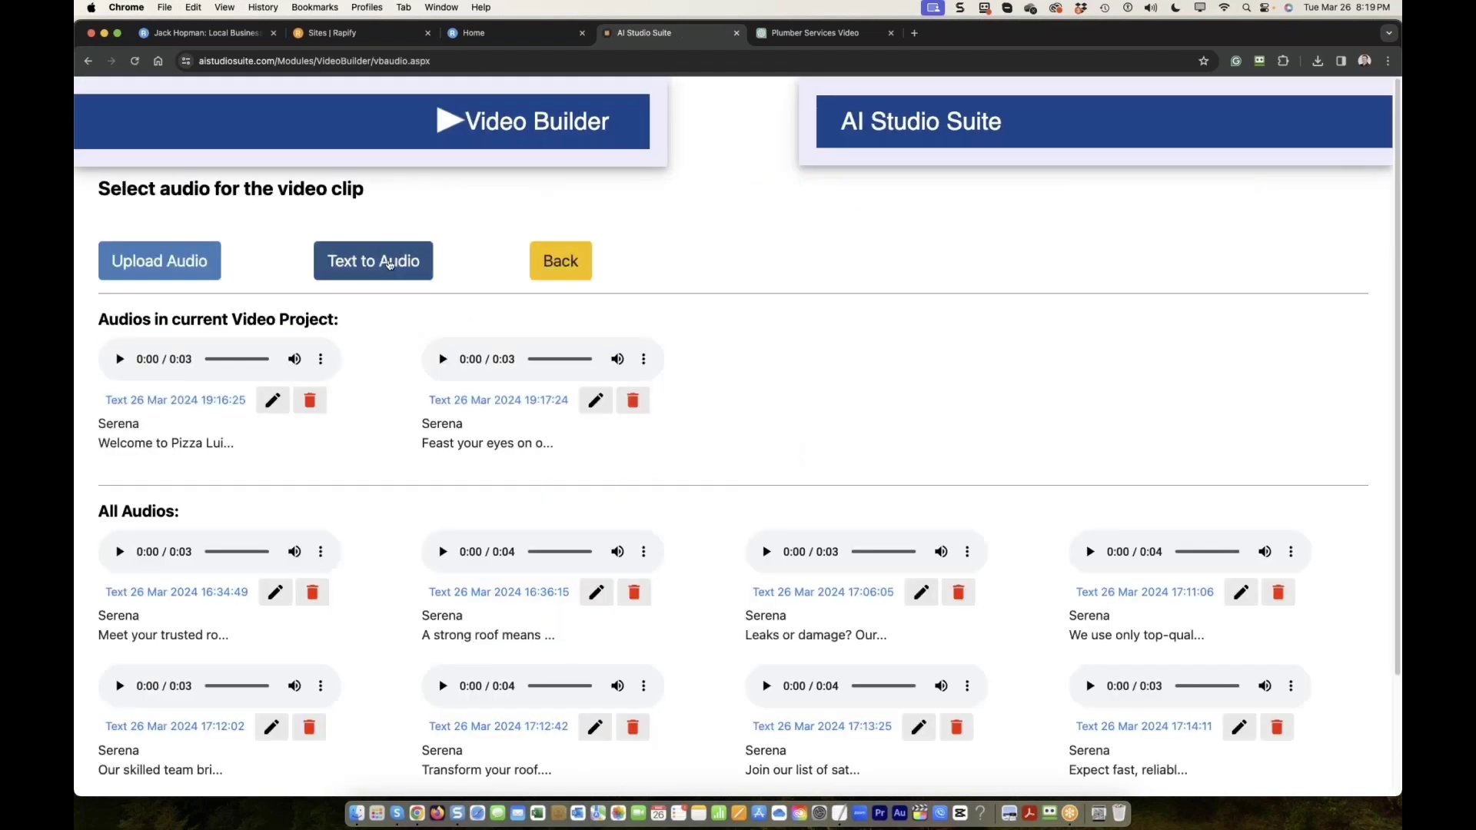
left_click(389, 264)
left_click(266, 482)
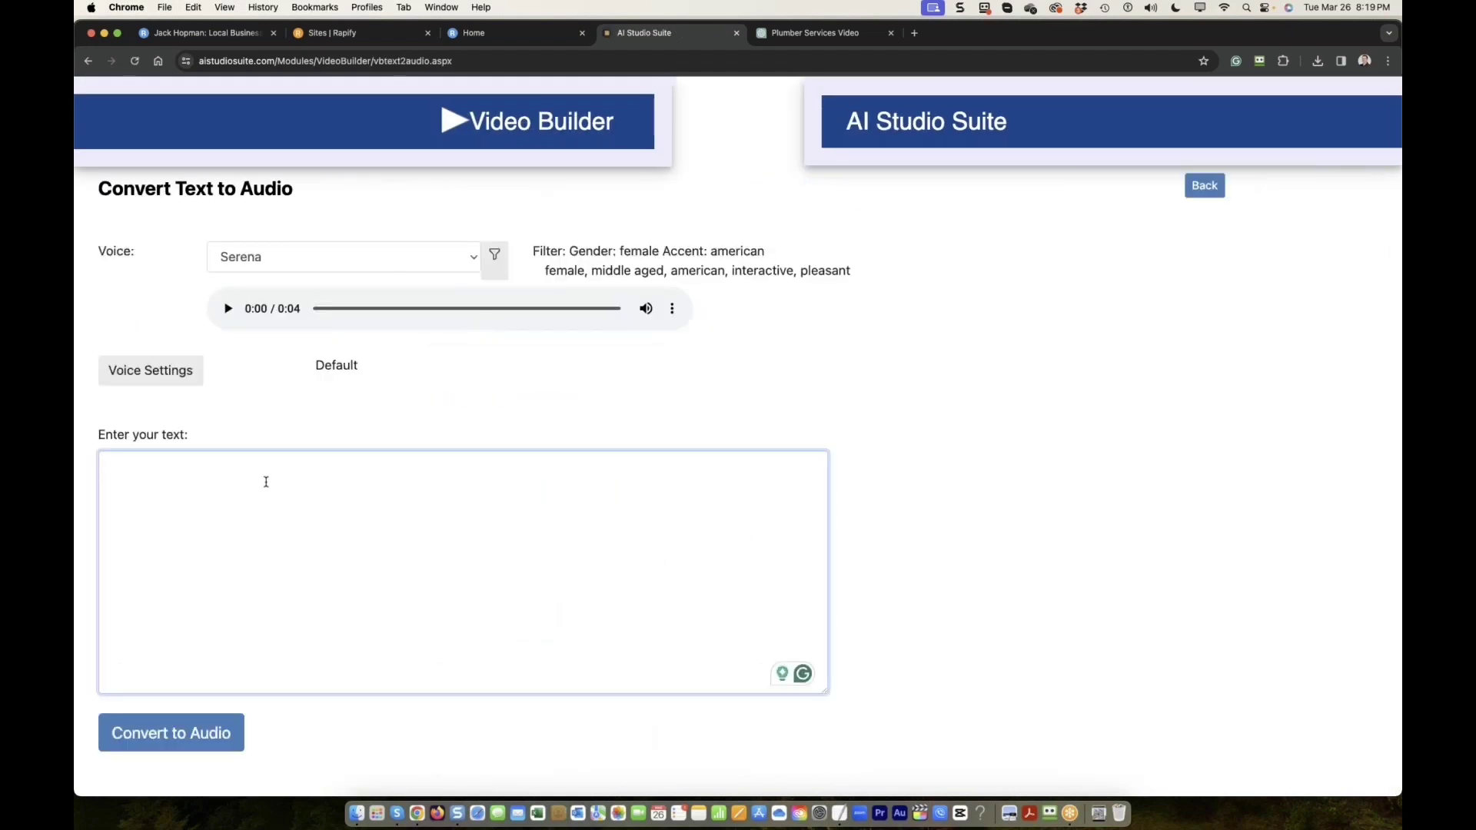
type("Only the freshest ingredients for your pizza toppings!")
left_click(170, 732)
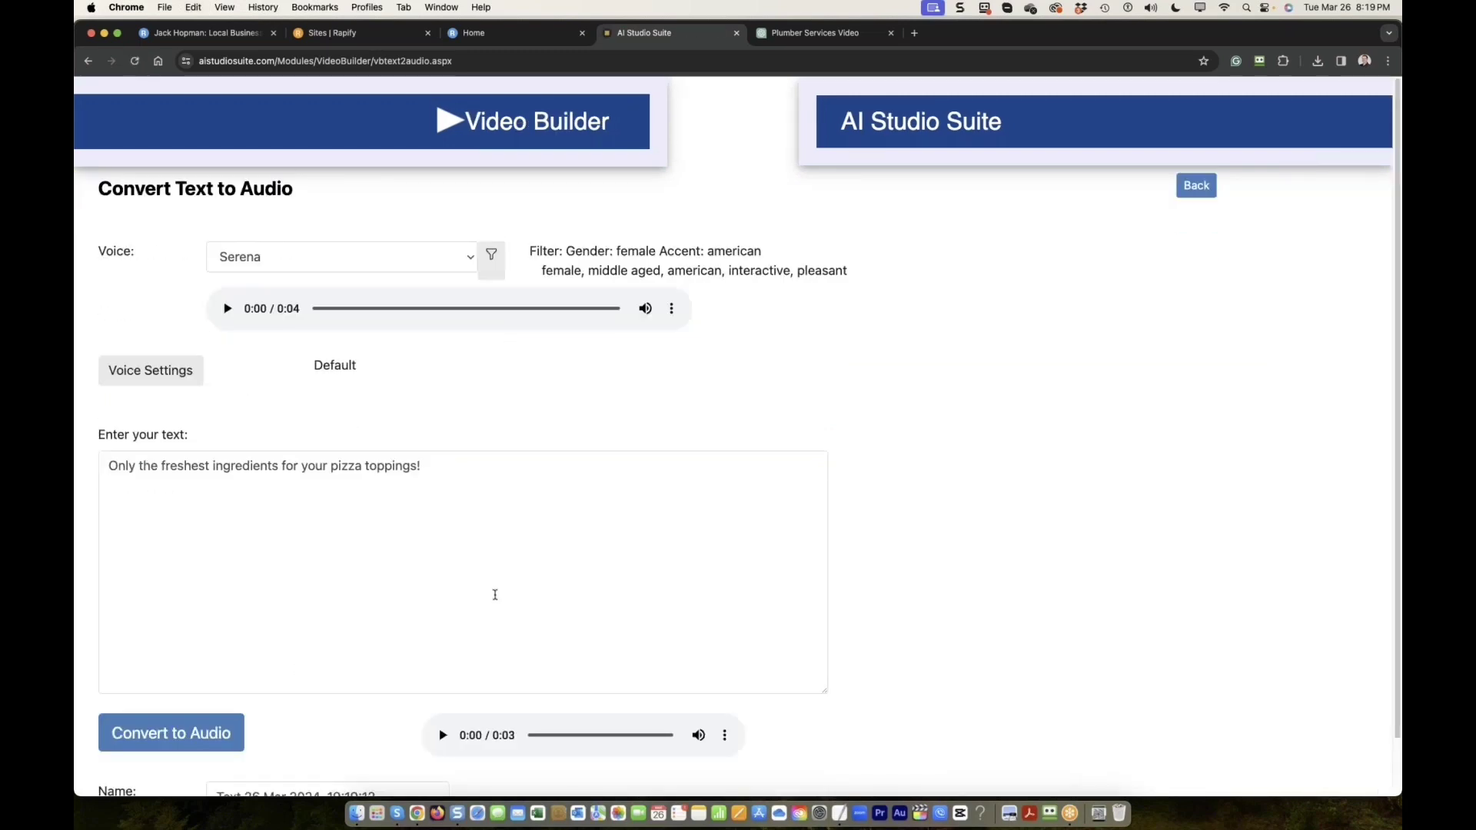
scroll(495, 593, "down", 2)
left_click(176, 778)
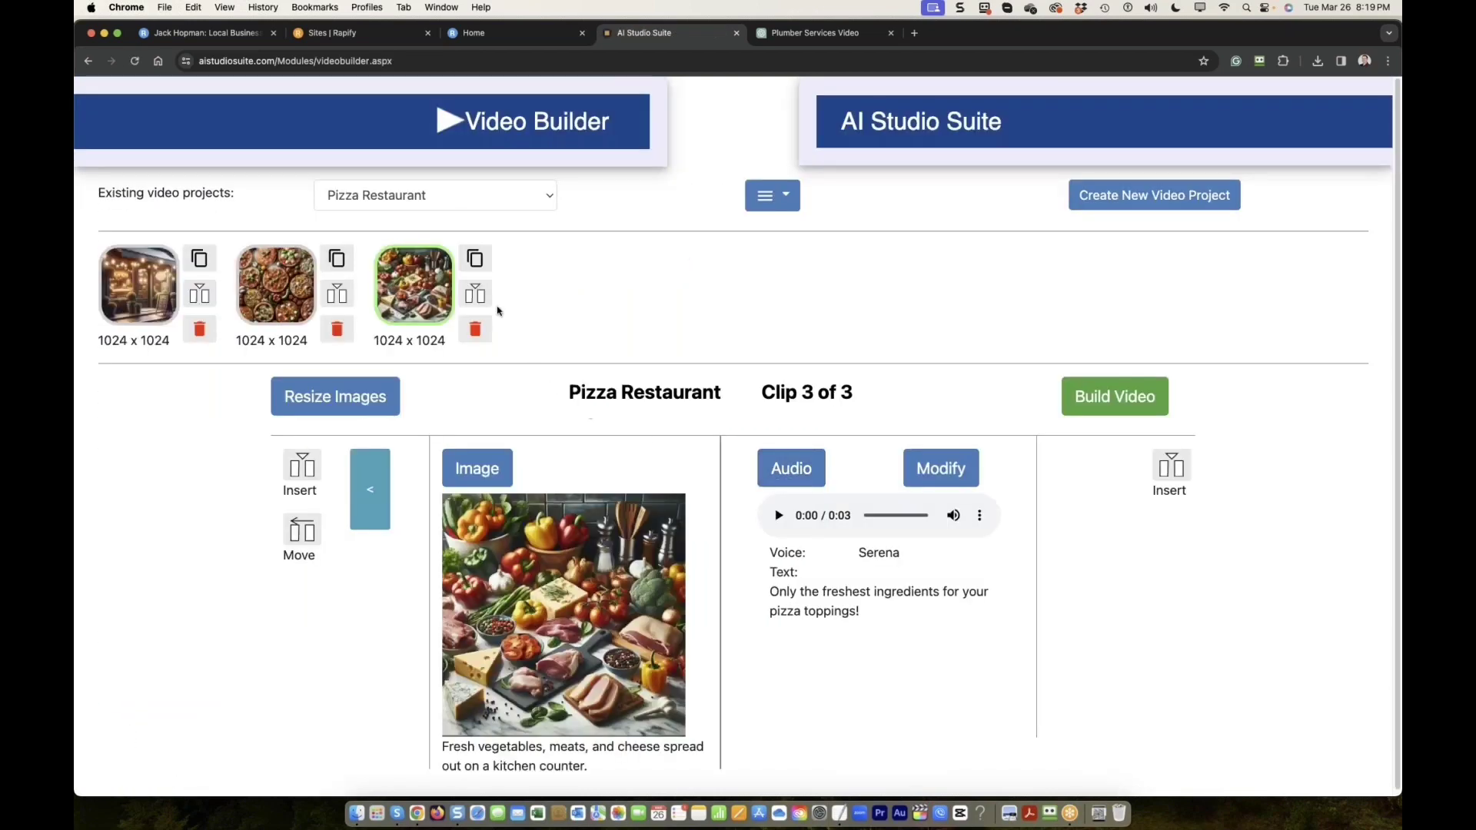
Step: Add the remaining clips, attach the call-to-action narration to the last one, and rebuild the video
left_click(473, 294)
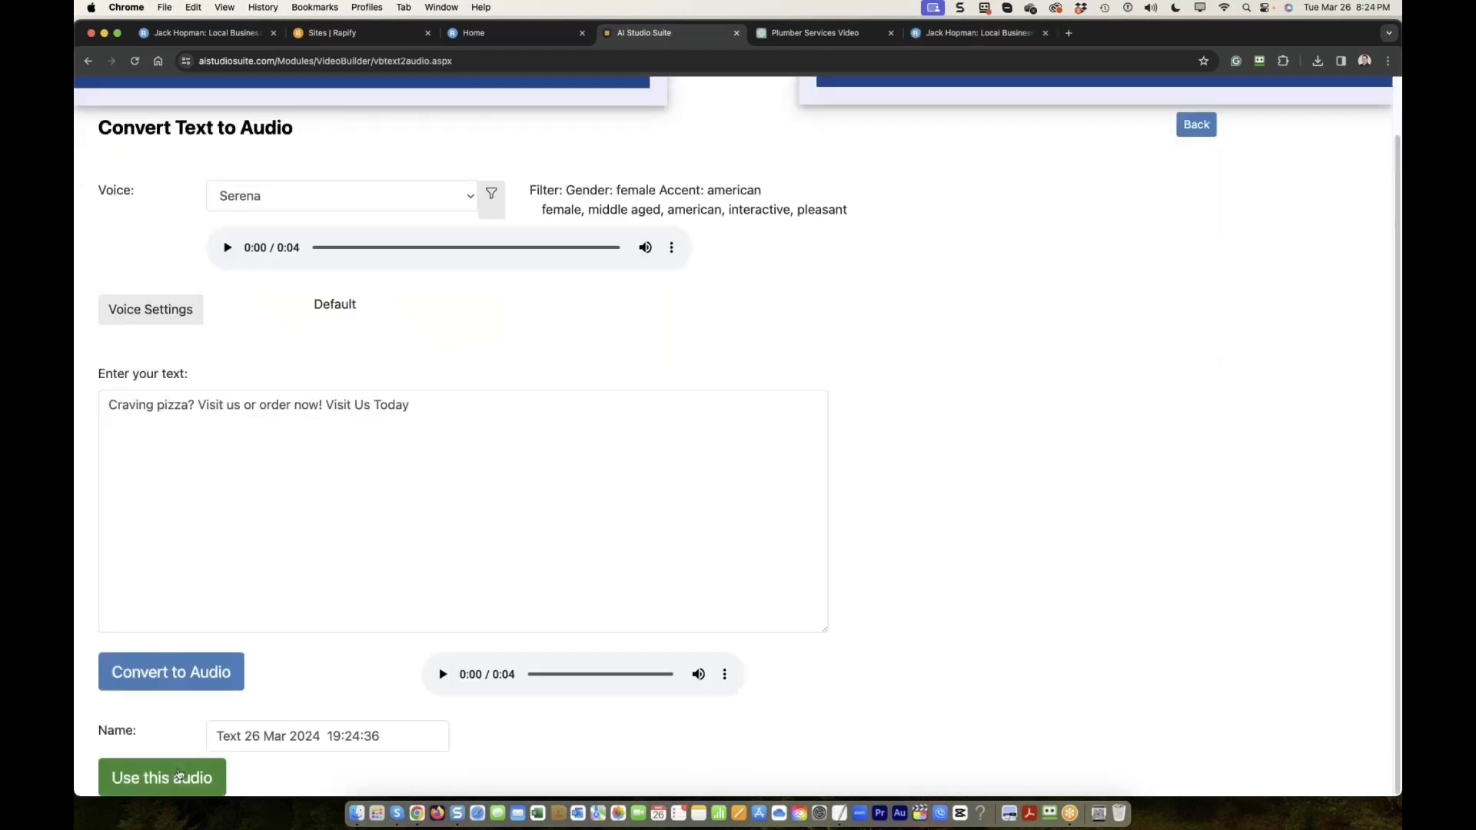
left_click(179, 775)
left_click(1092, 406)
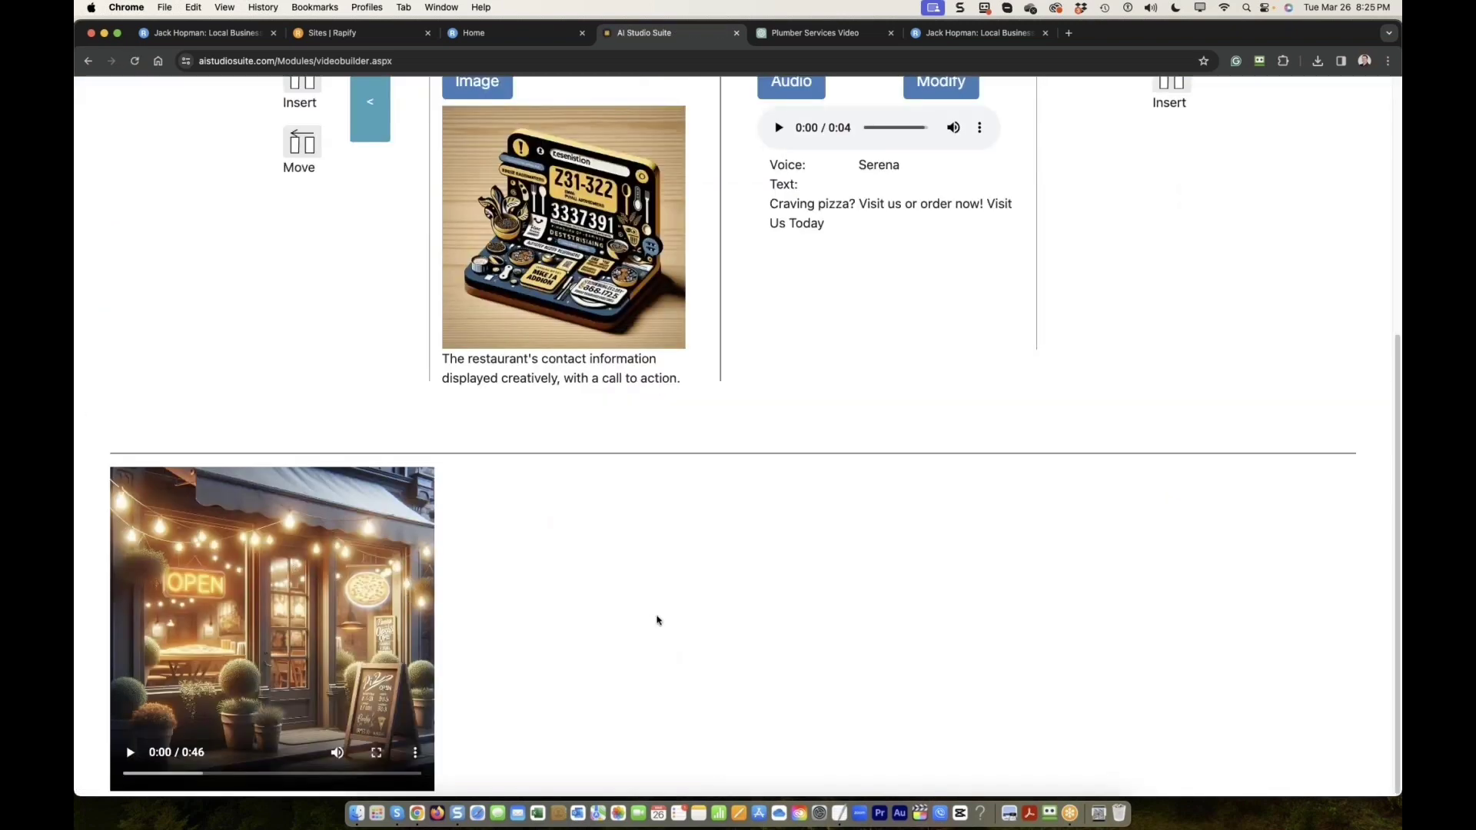
Step: Play the rebuilt 46-second Pizza Restaurant video through to the end
left_click(130, 755)
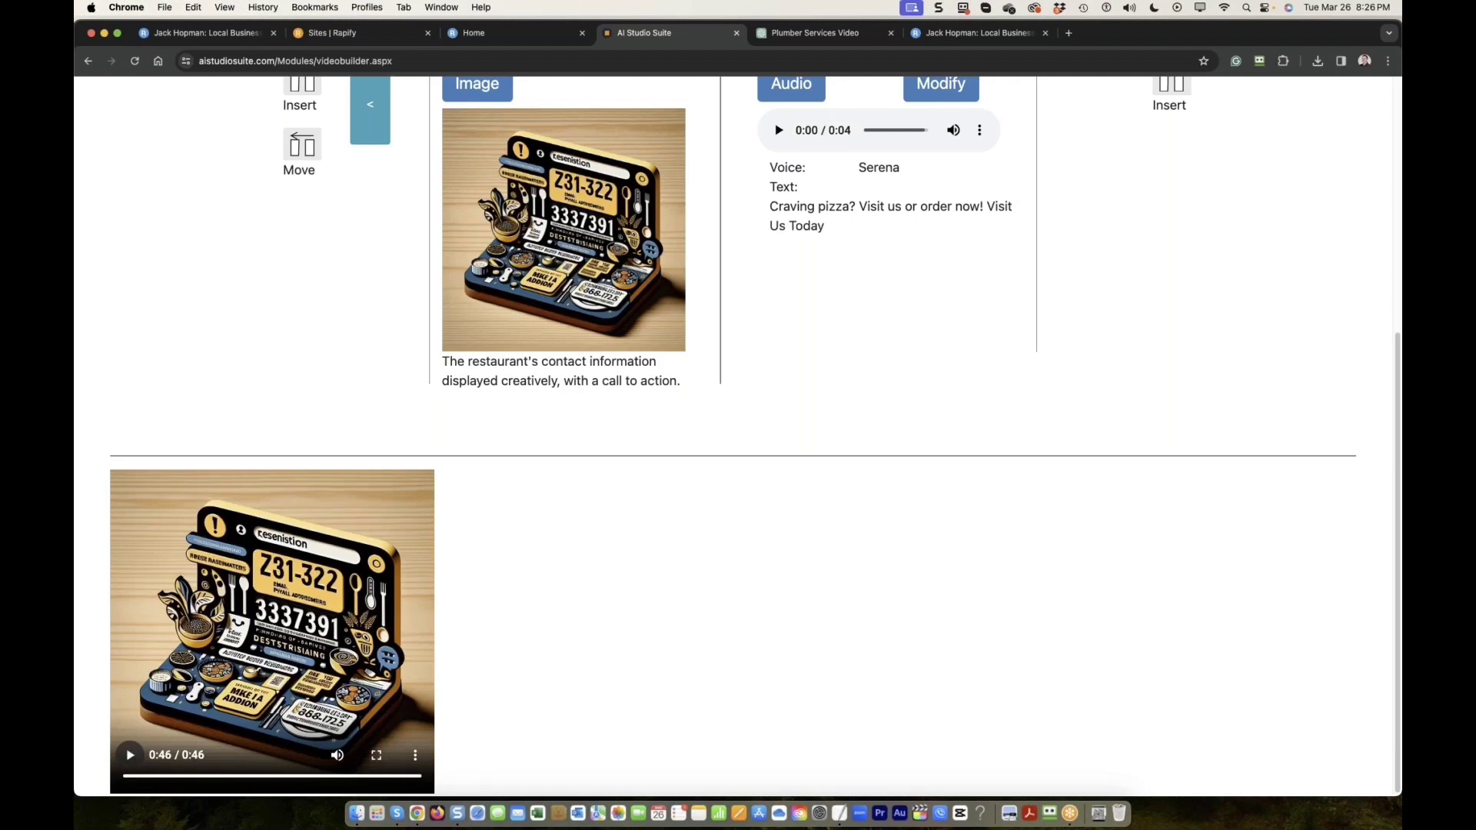
scroll(734, 565, "up", 3)
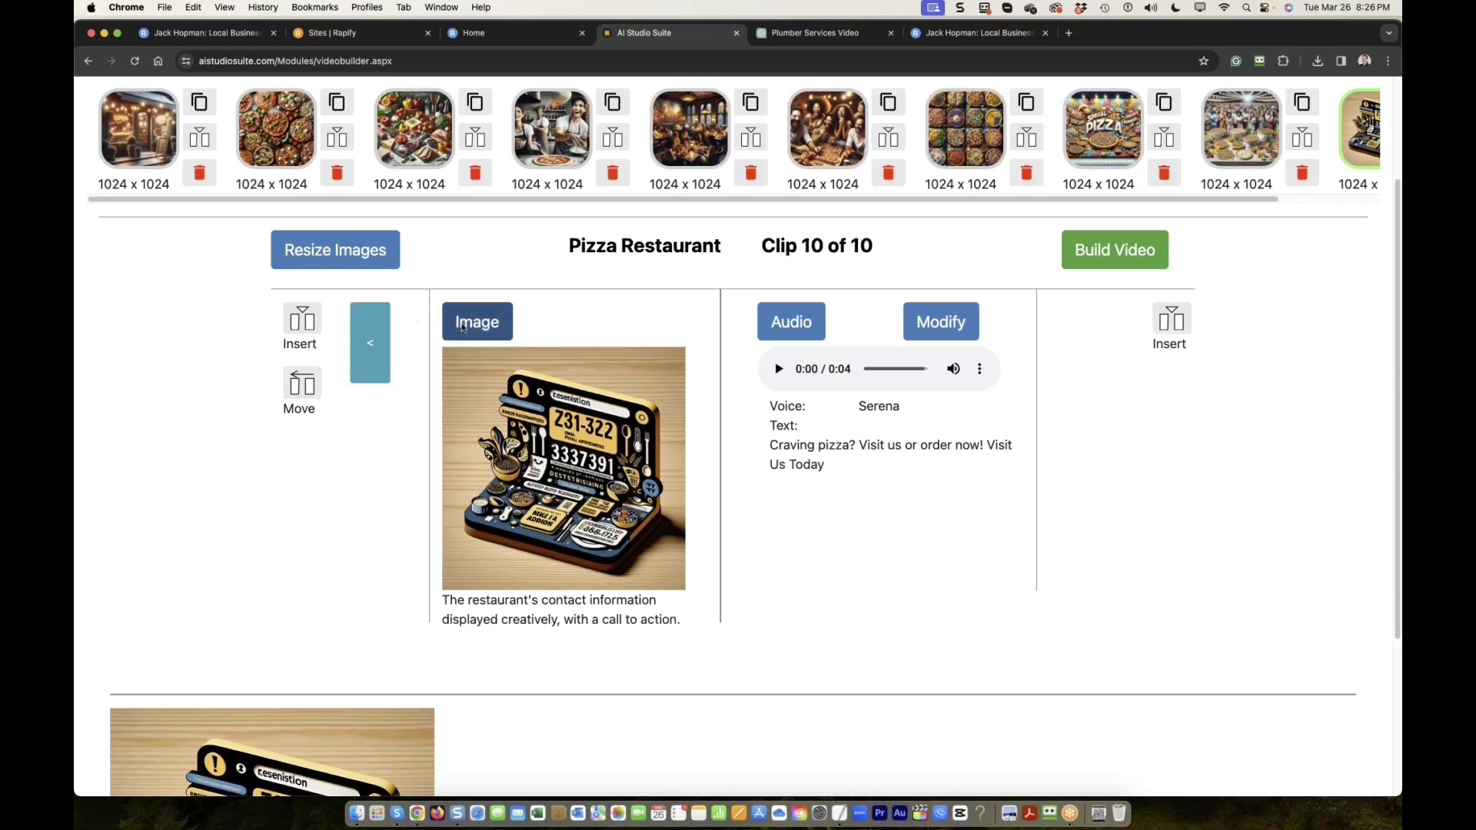
Step: Generate a new contact-information image for the last clip, replacing 'displayed creatively' with 'Pizza'
left_click(487, 326)
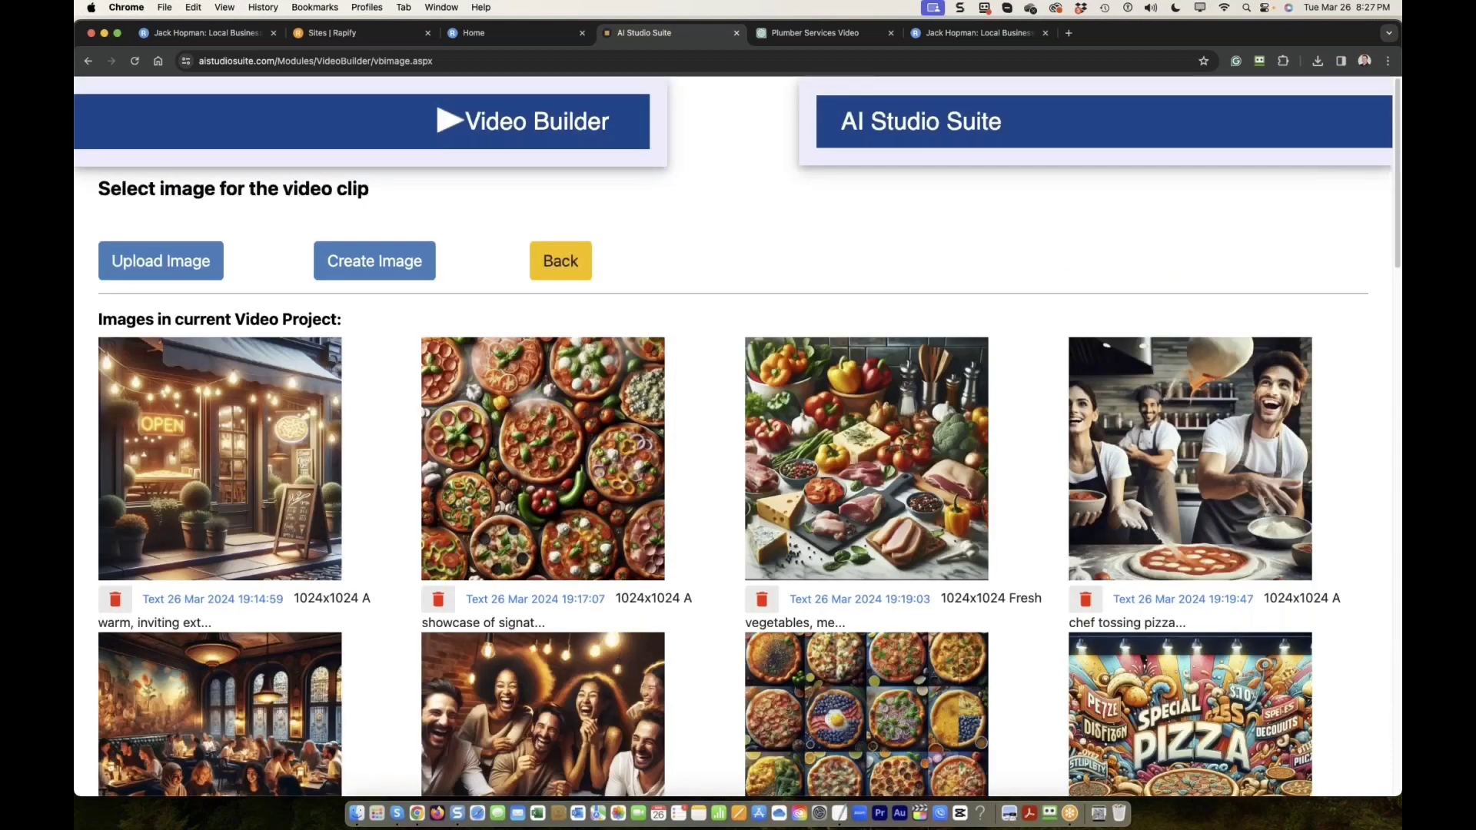
left_click(368, 263)
left_click(524, 300)
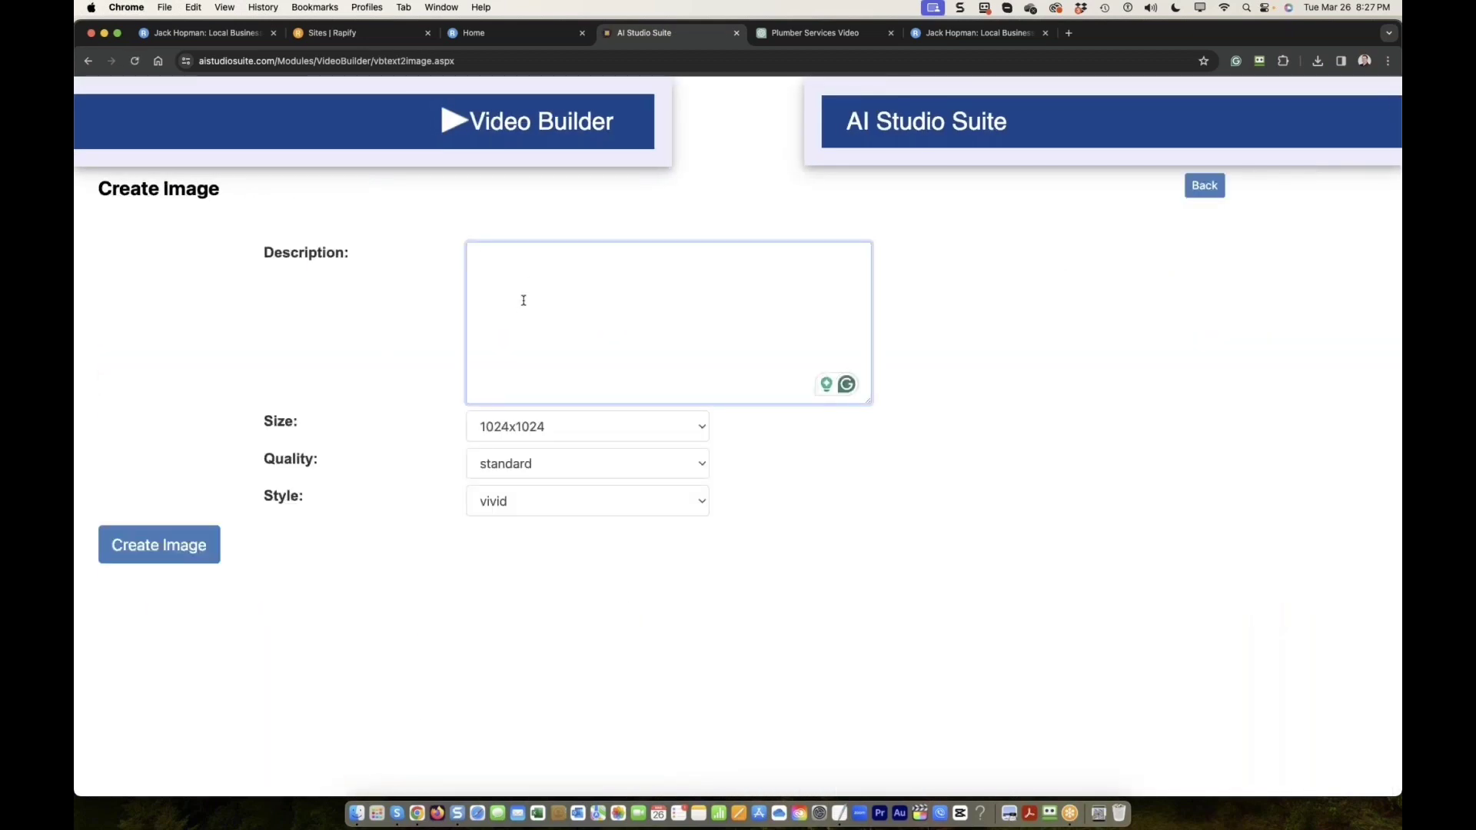
type("The restaurant's contact information displayed creatively, with a call to action.")
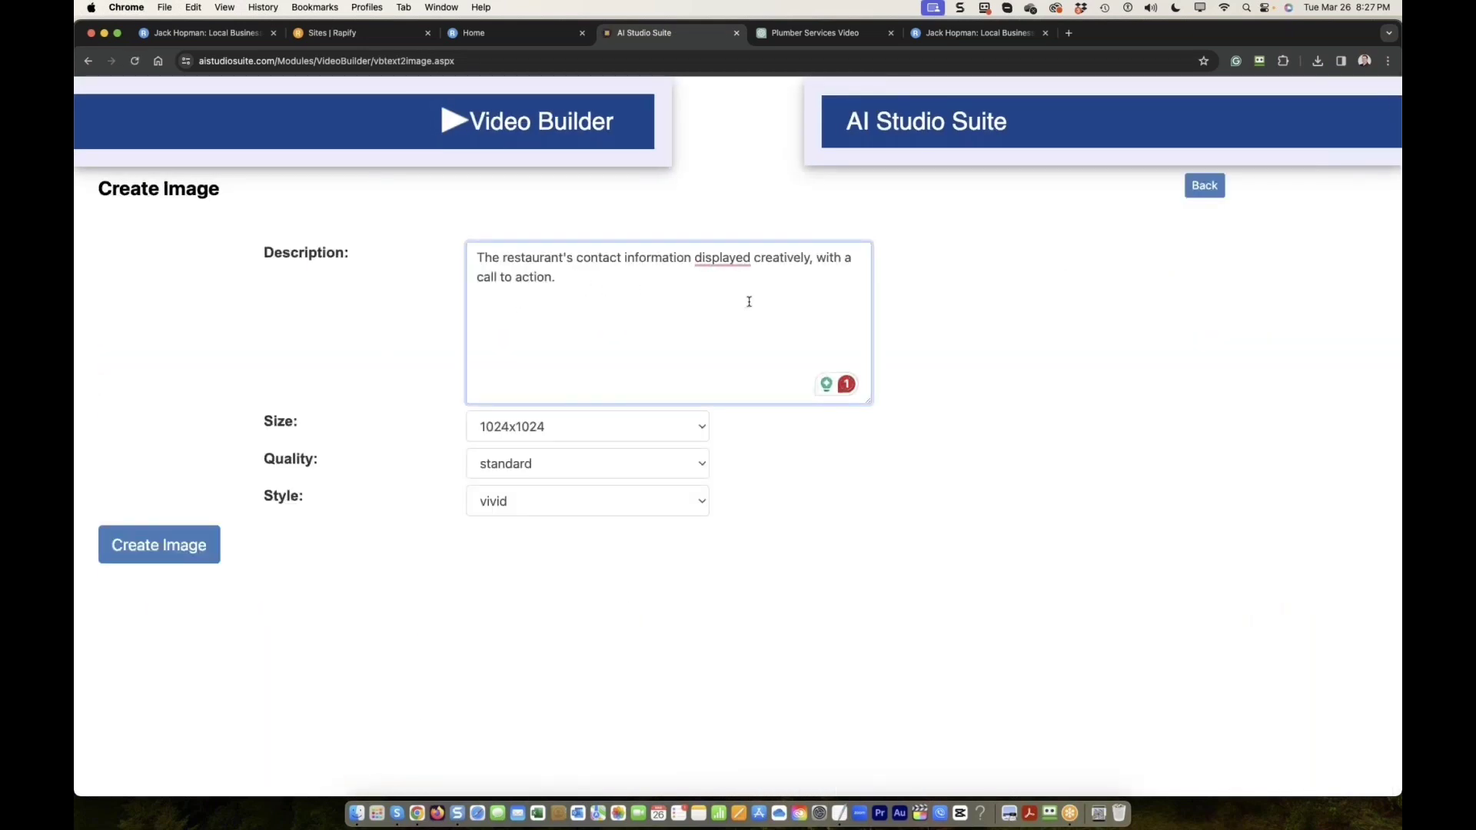
mouse_move(800, 260)
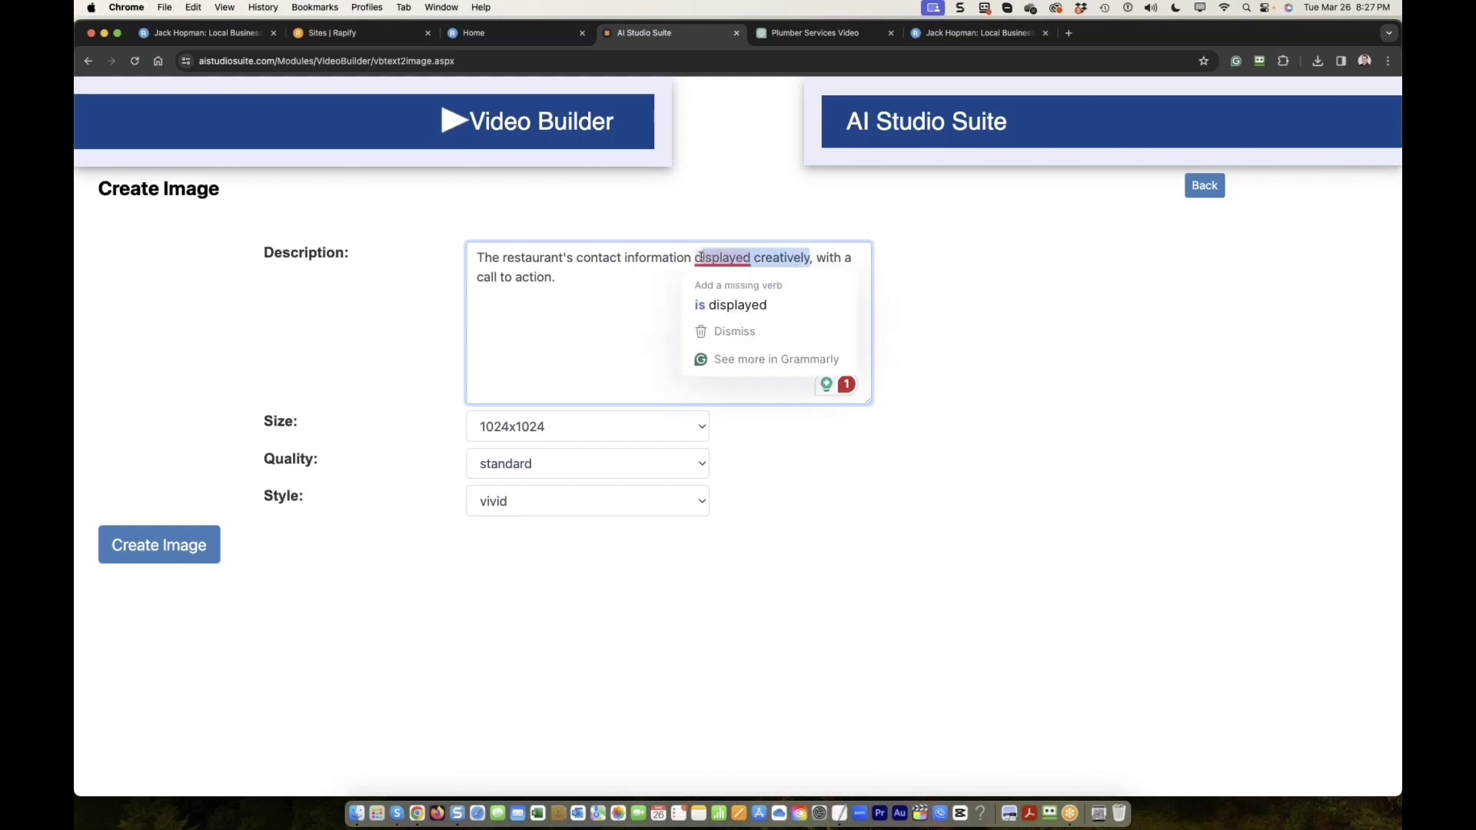
key("BackSpace")
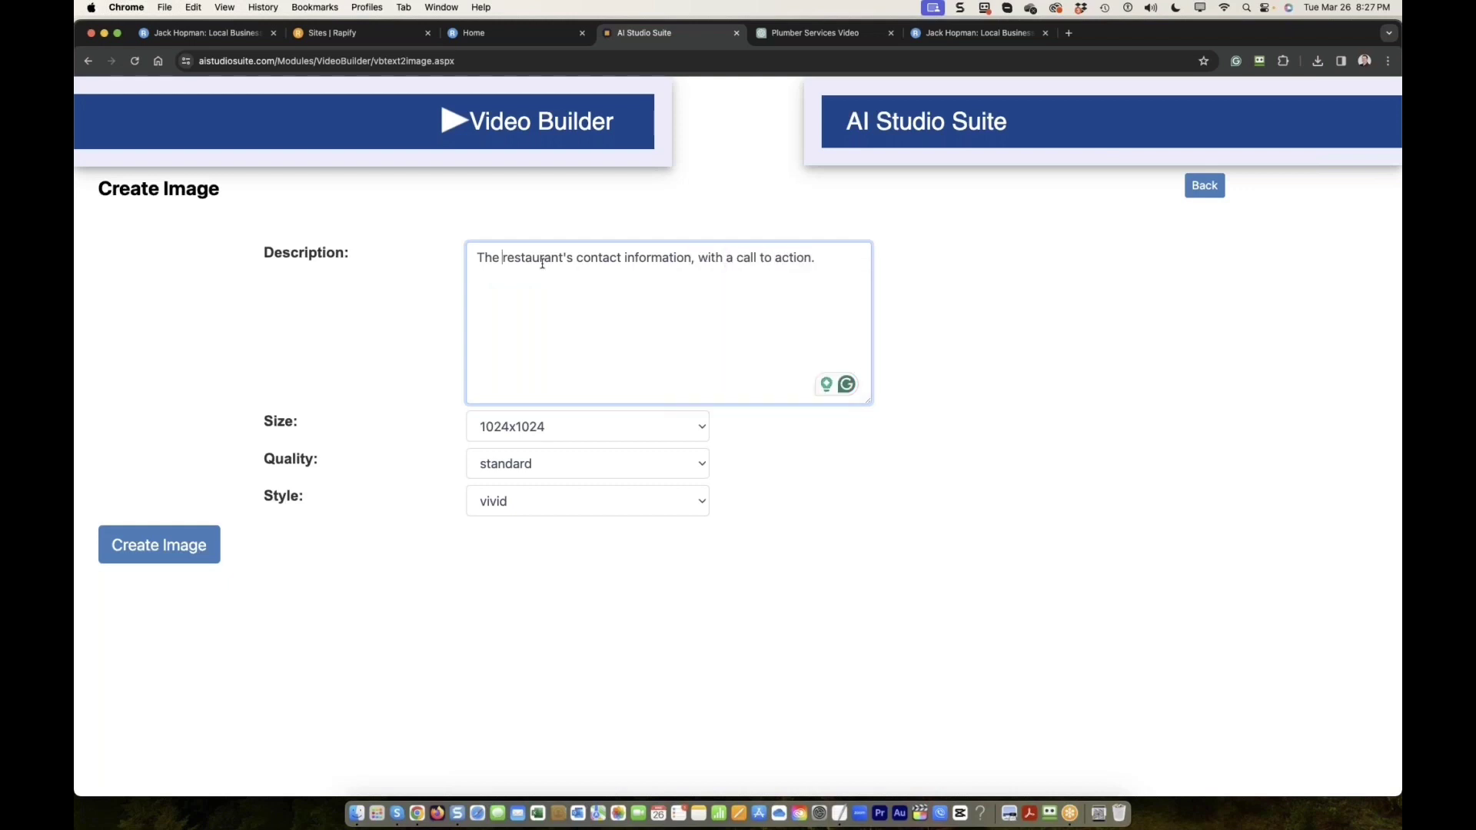
type("Pizza")
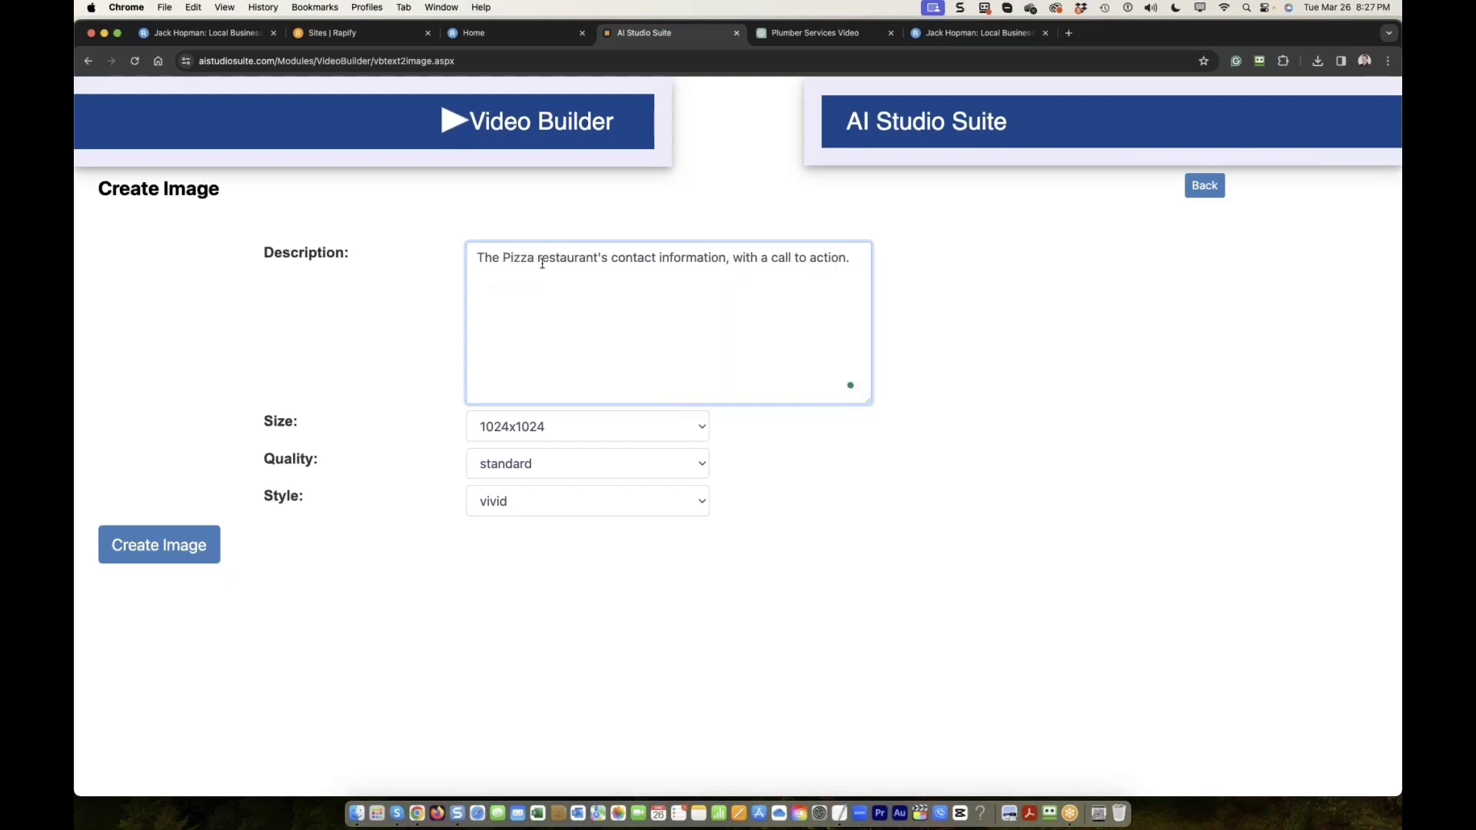
left_click(167, 550)
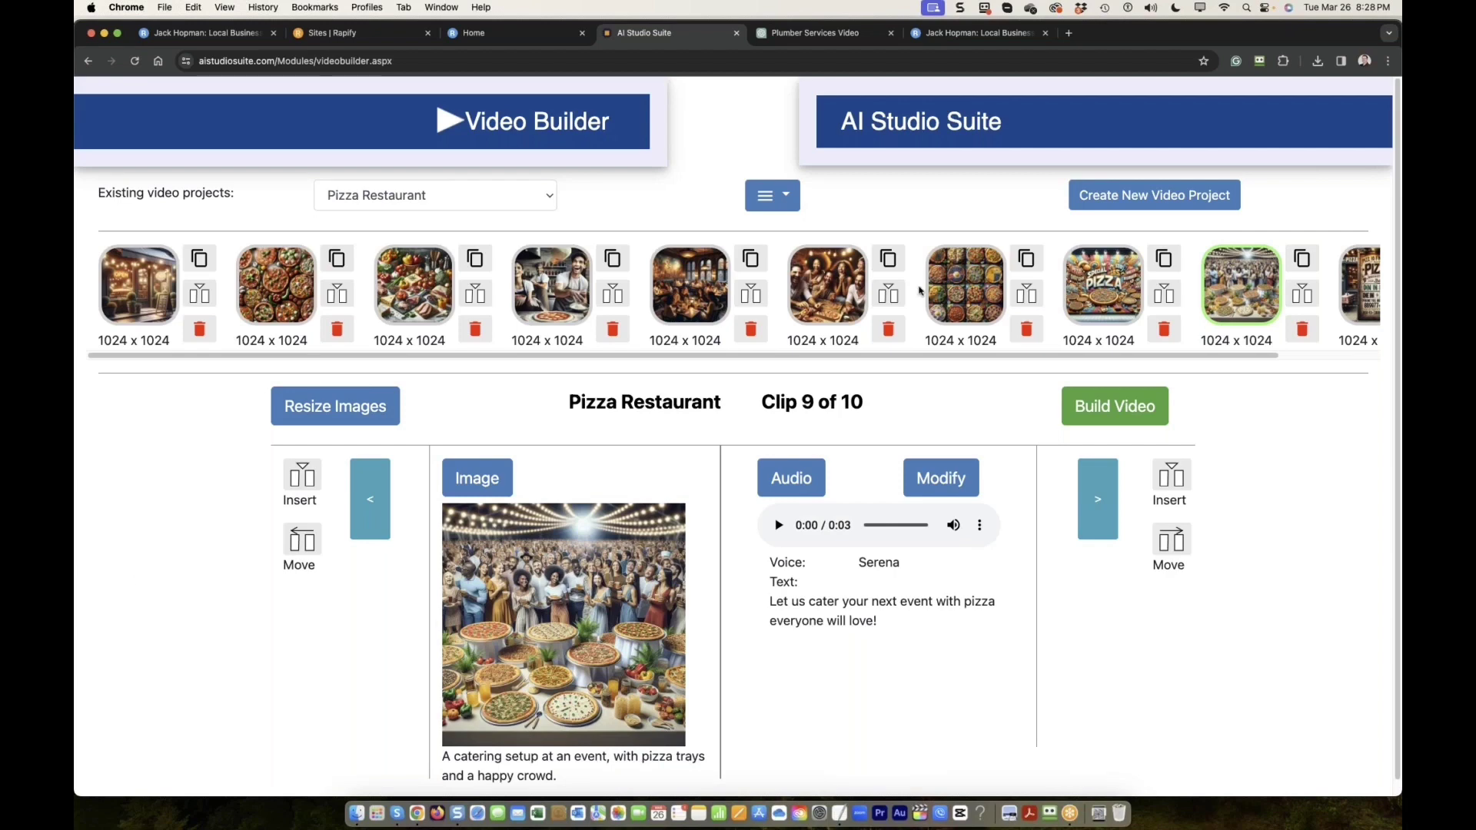
Step: Set 'No silence' after each clip in the project options and rebuild the video
left_click(771, 199)
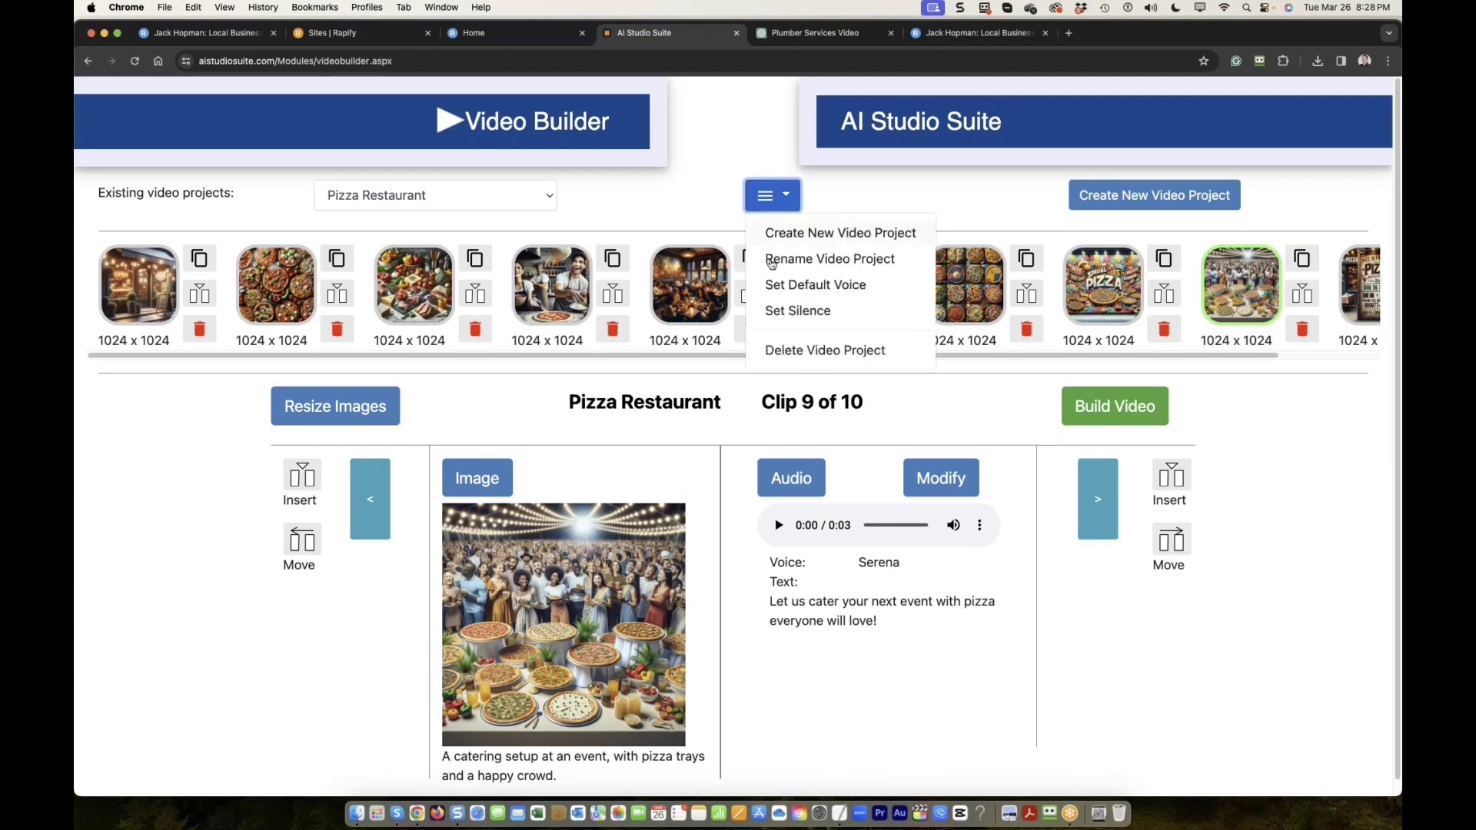
left_click(793, 316)
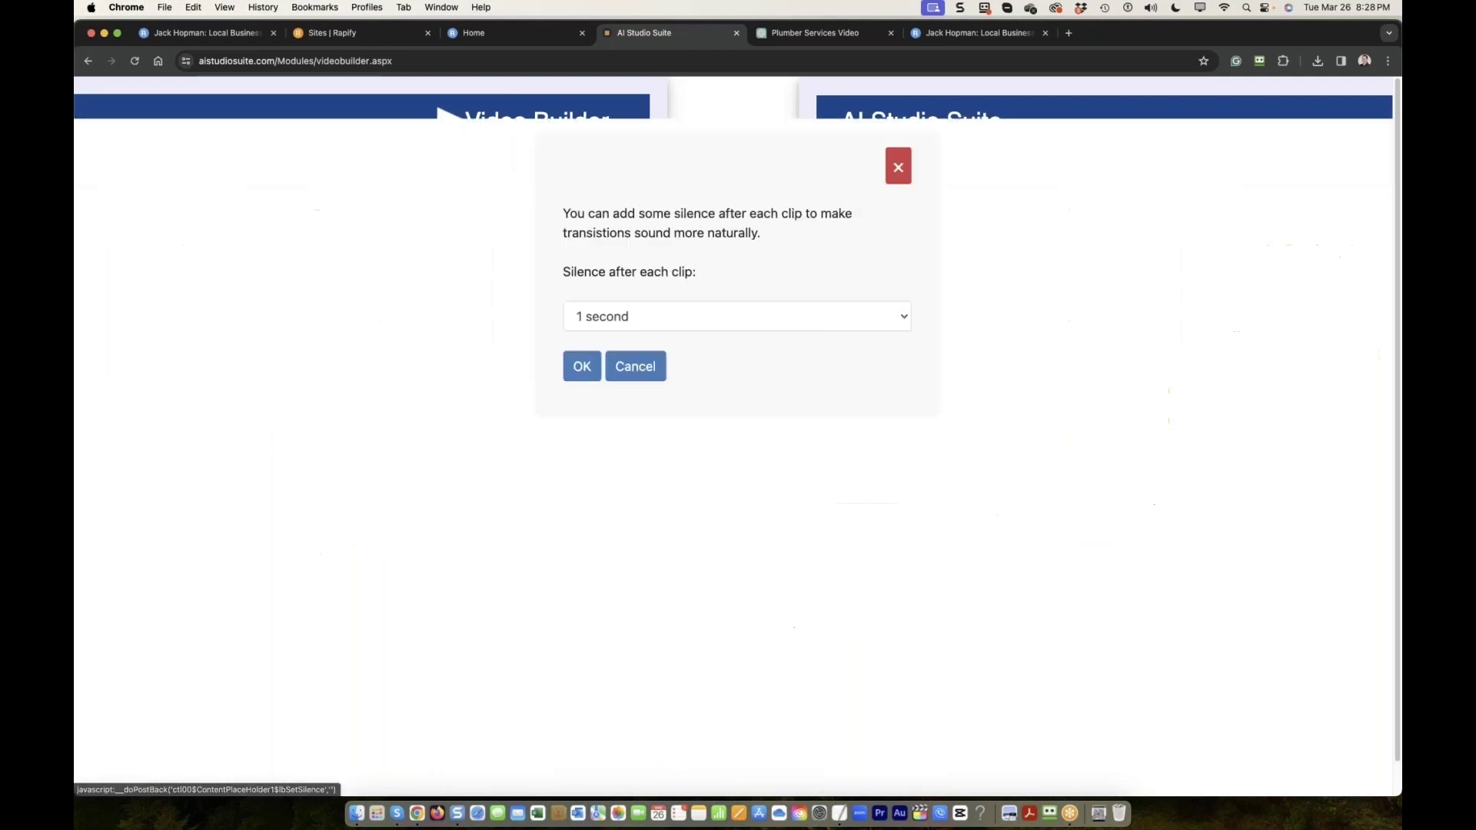
left_click(651, 318)
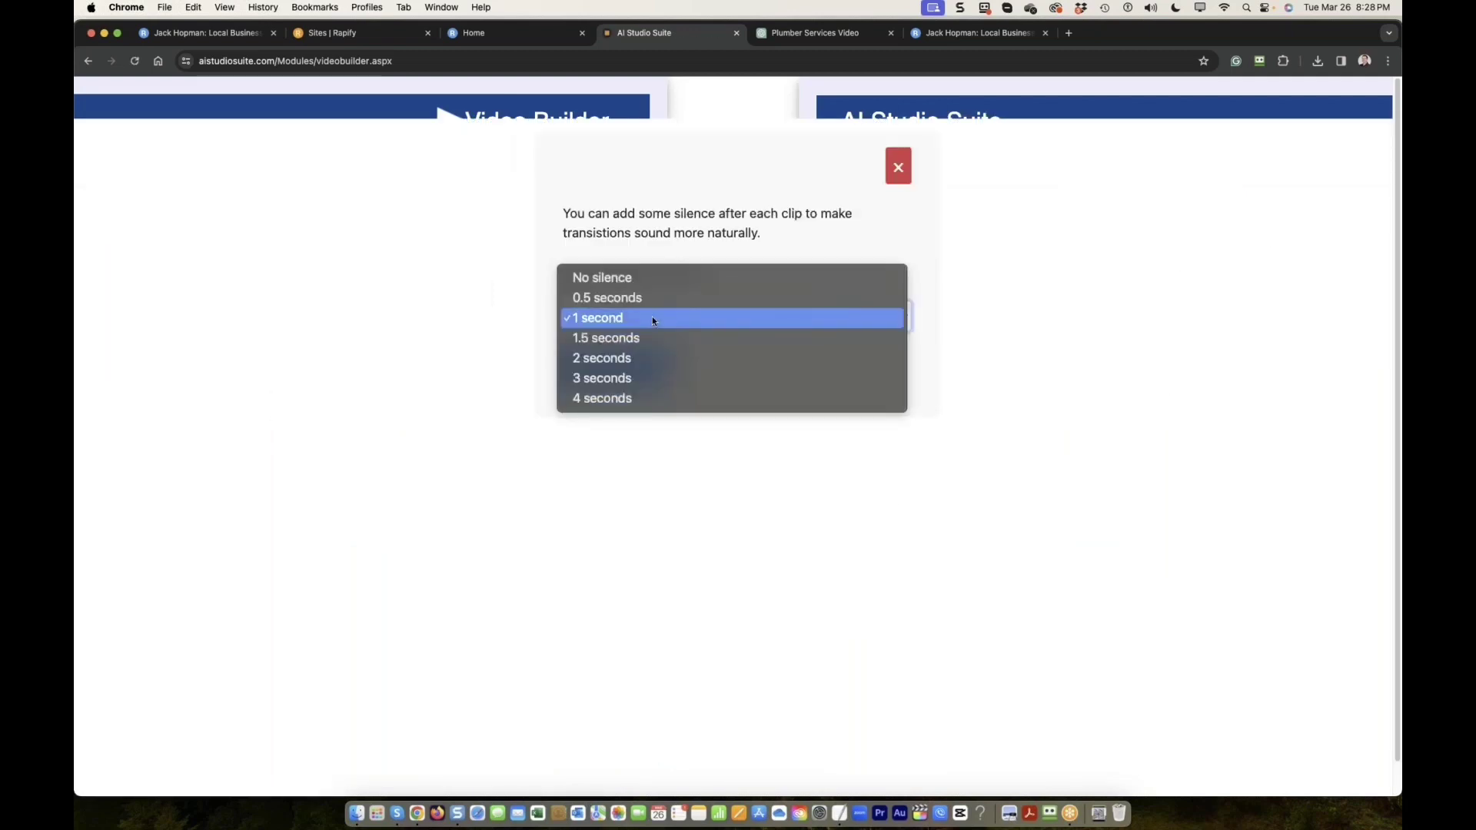
left_click(640, 279)
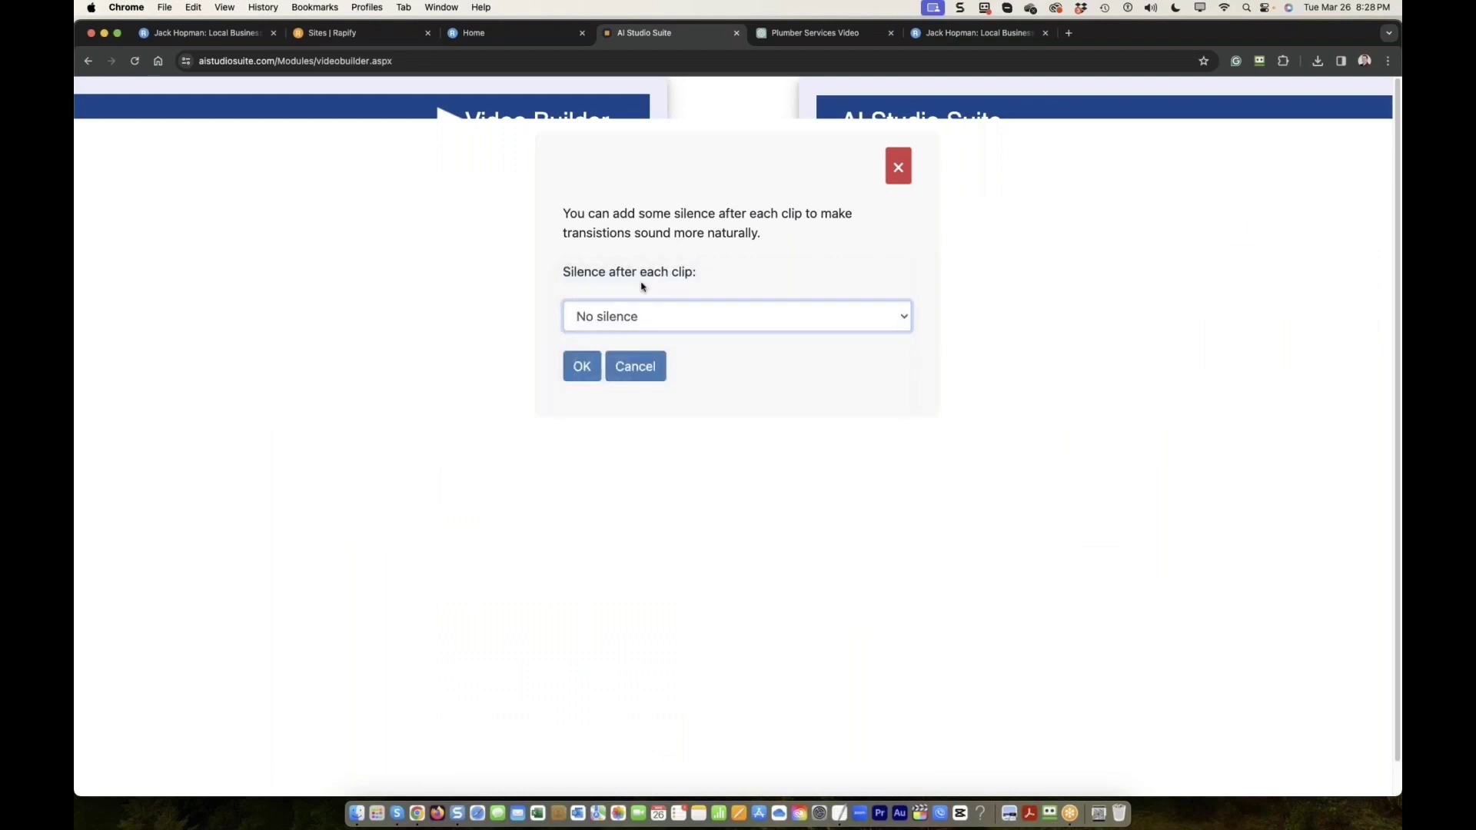
left_click(582, 367)
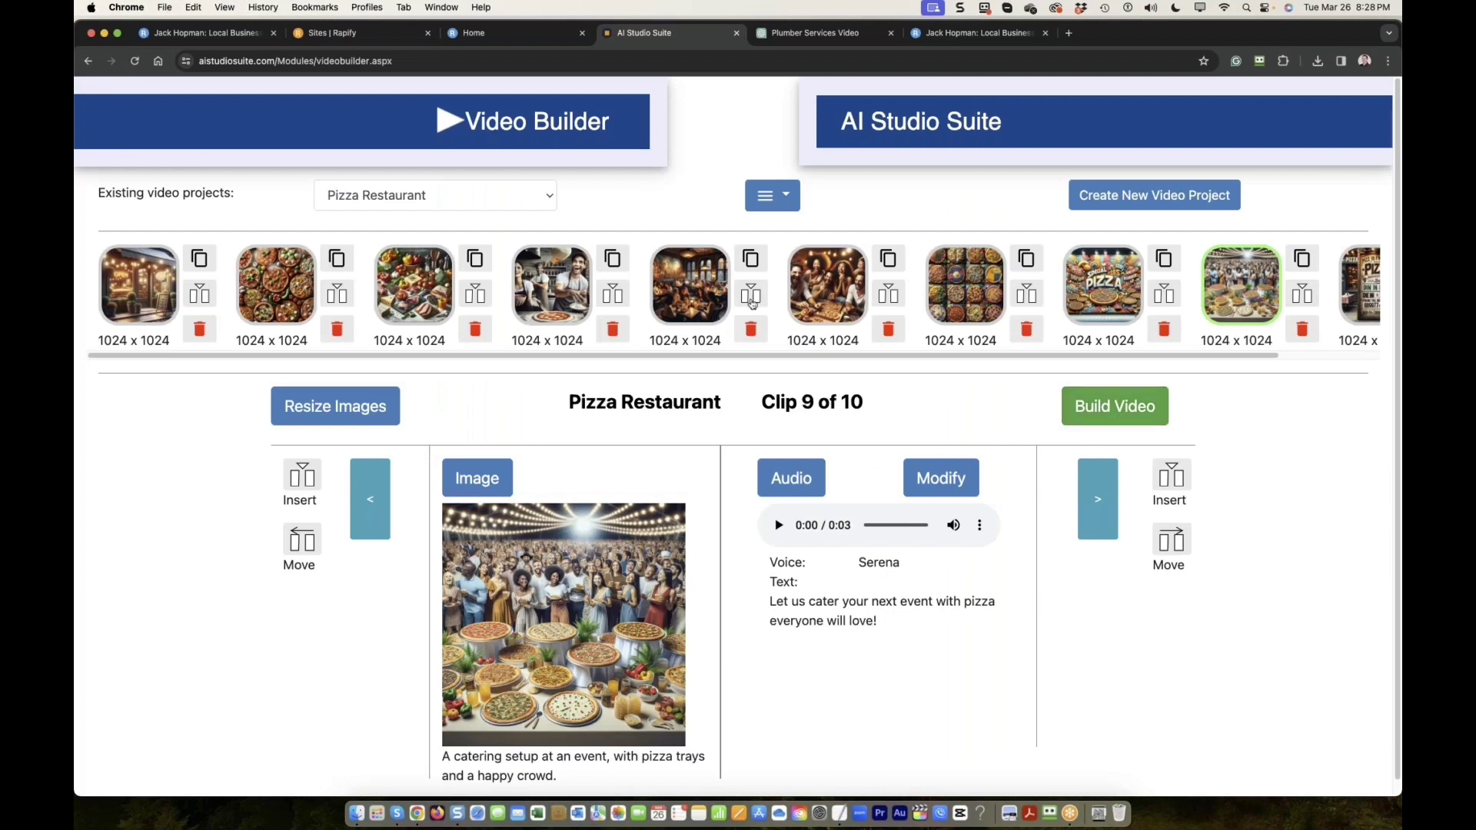
left_click(1080, 406)
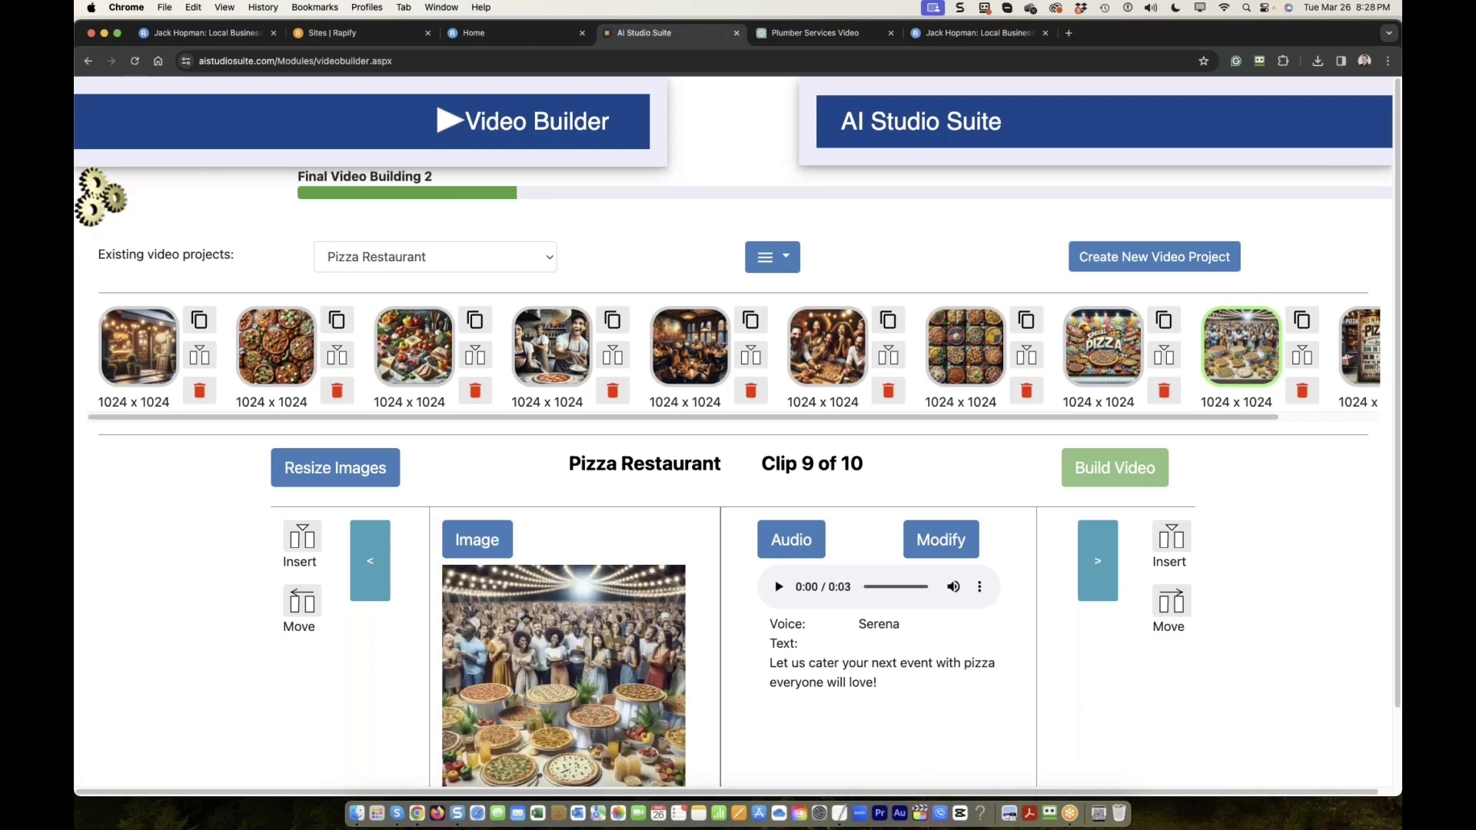
Step: Play the rebuilt 36-second gap-free video to the end
scroll(182, 500, "down", 5)
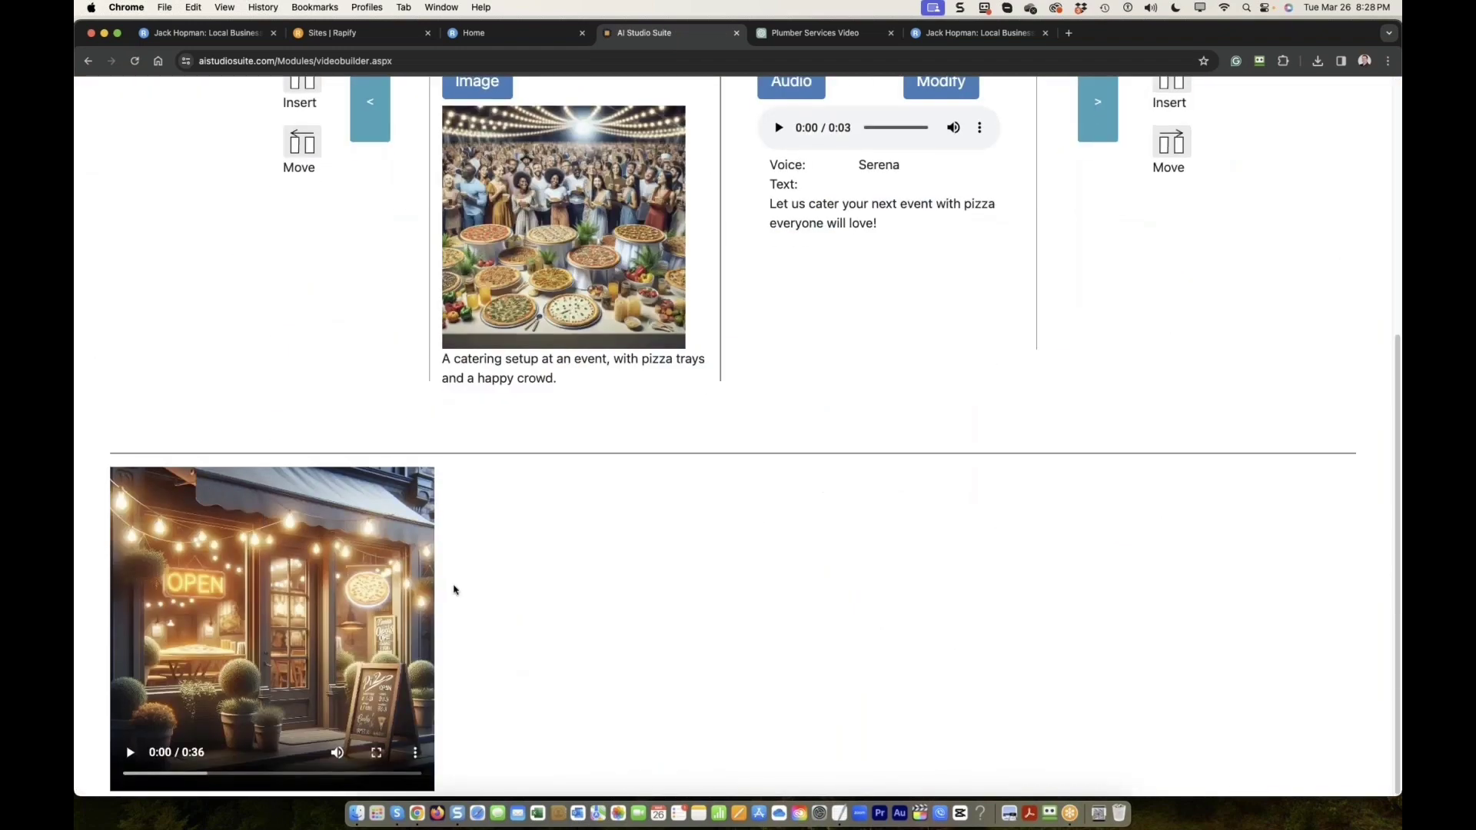
left_click(129, 753)
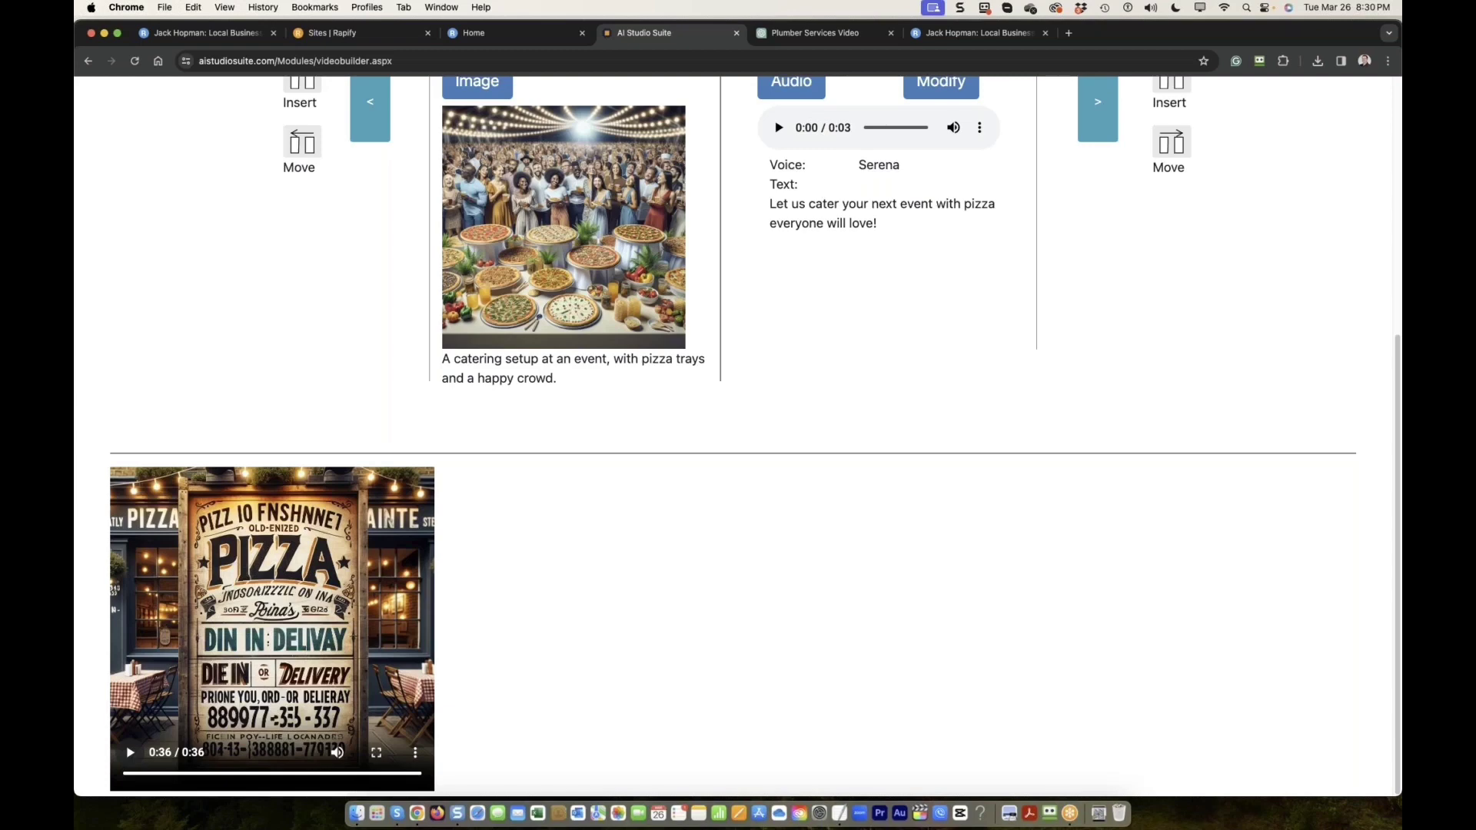
scroll(628, 504, "up", 3)
Step: Edit clip 1's narration to read 'Welcome to Pizza Restaurant Luigi in Boca Raton'
scroll(628, 504, "down", 2)
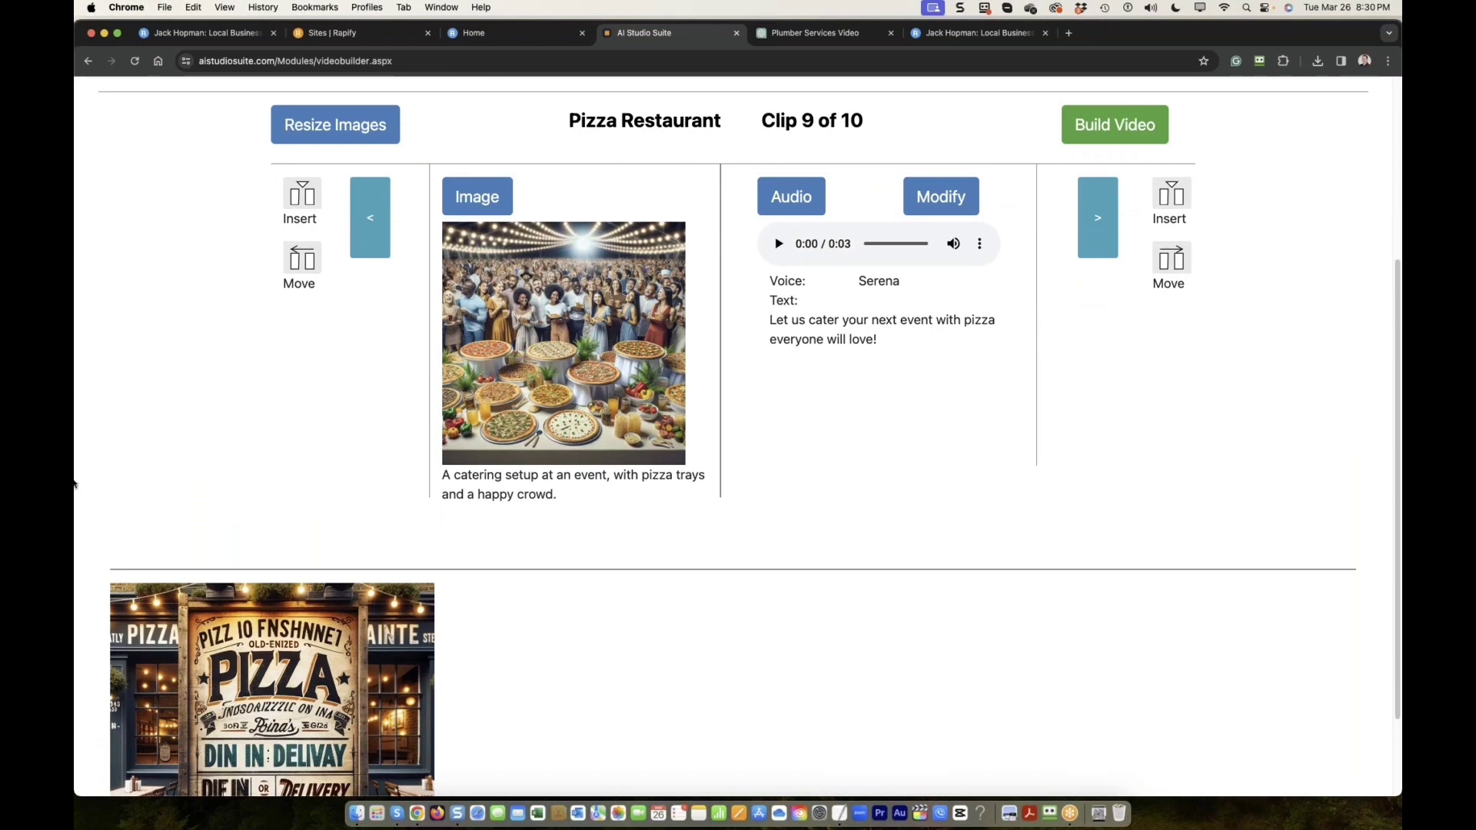
scroll(367, 521, "up", 3)
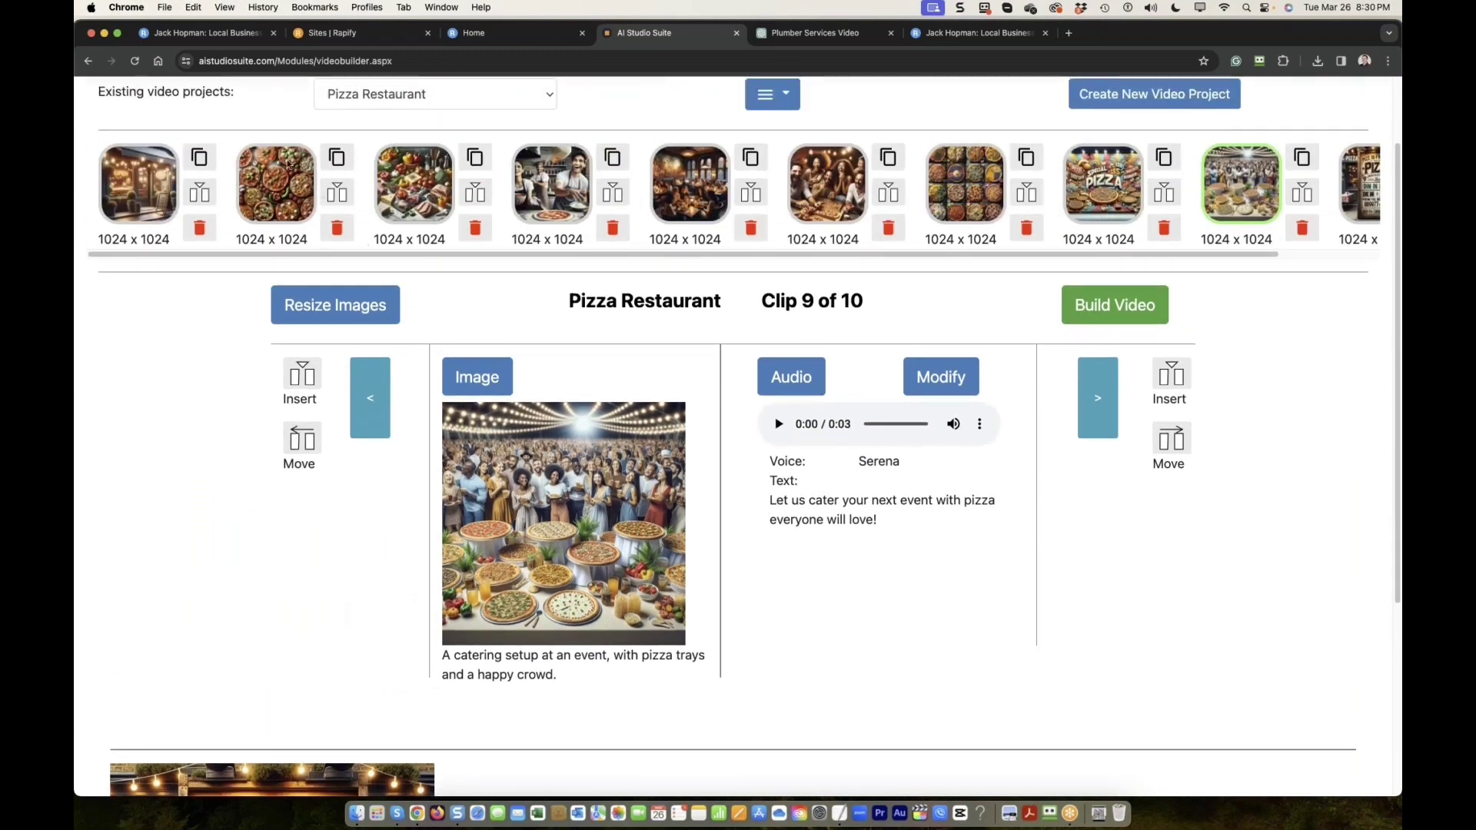
left_click(137, 183)
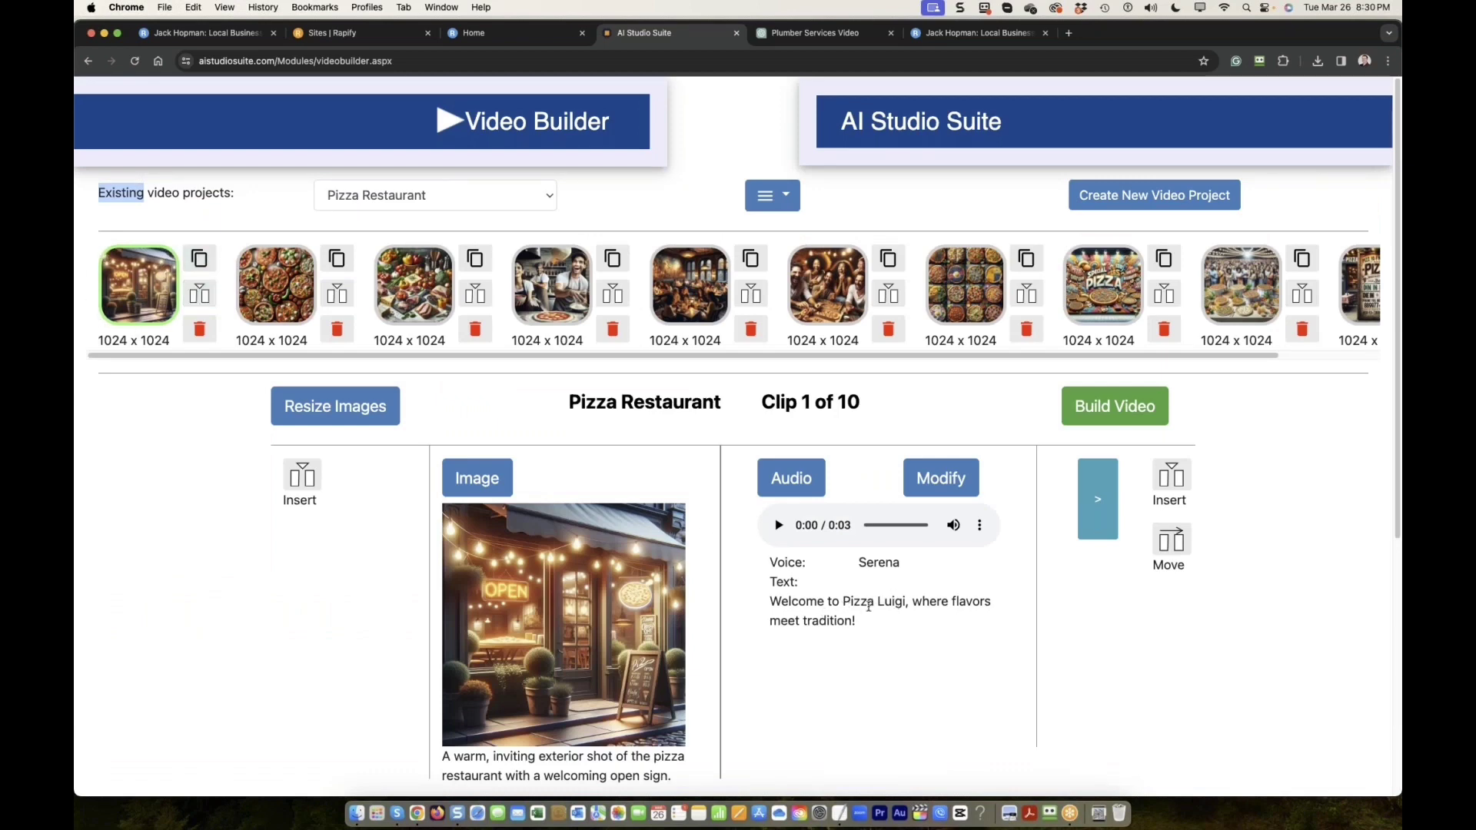
left_click(936, 479)
left_click(235, 466)
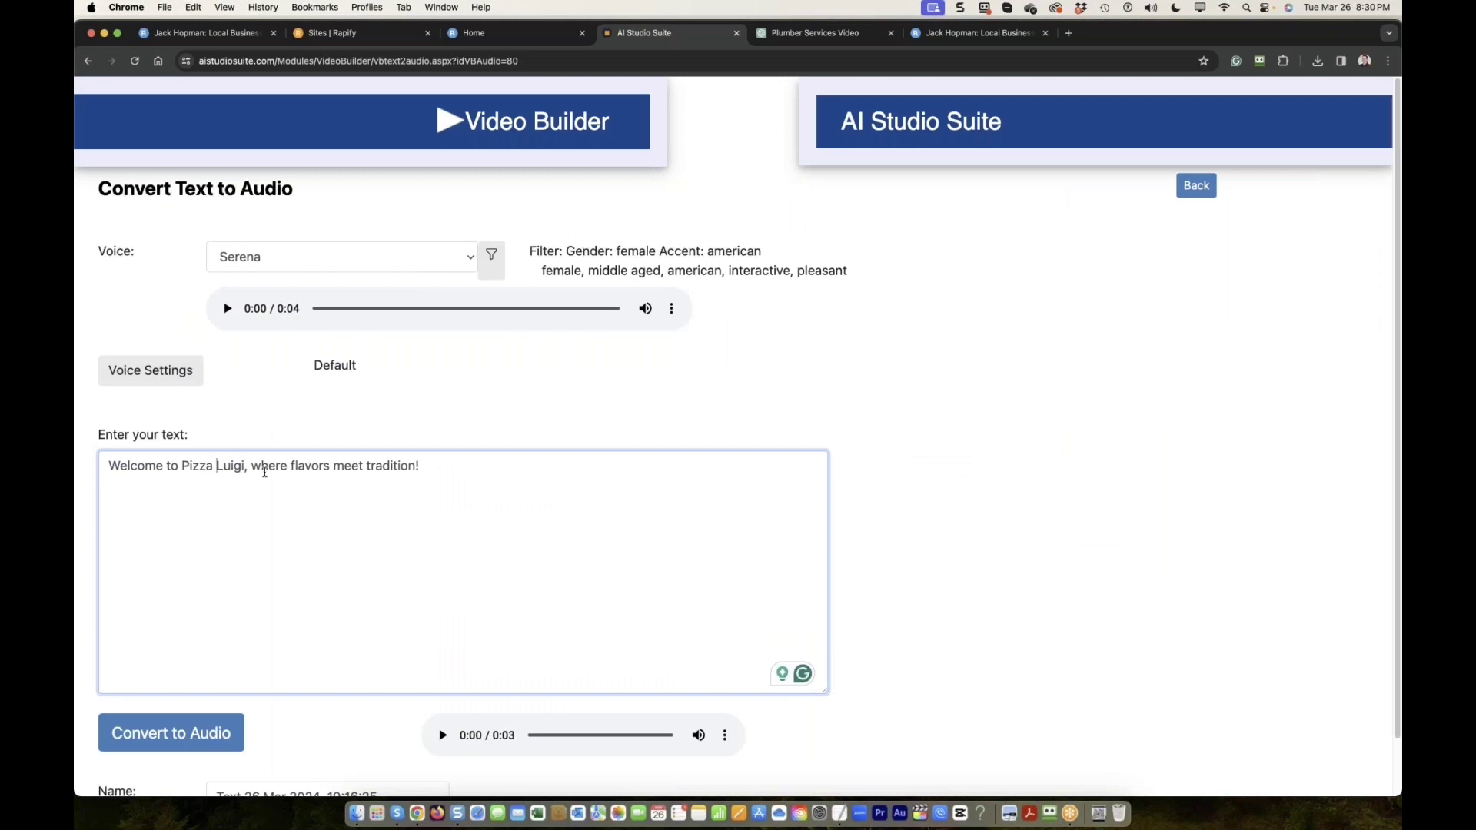
type("Restaurnt")
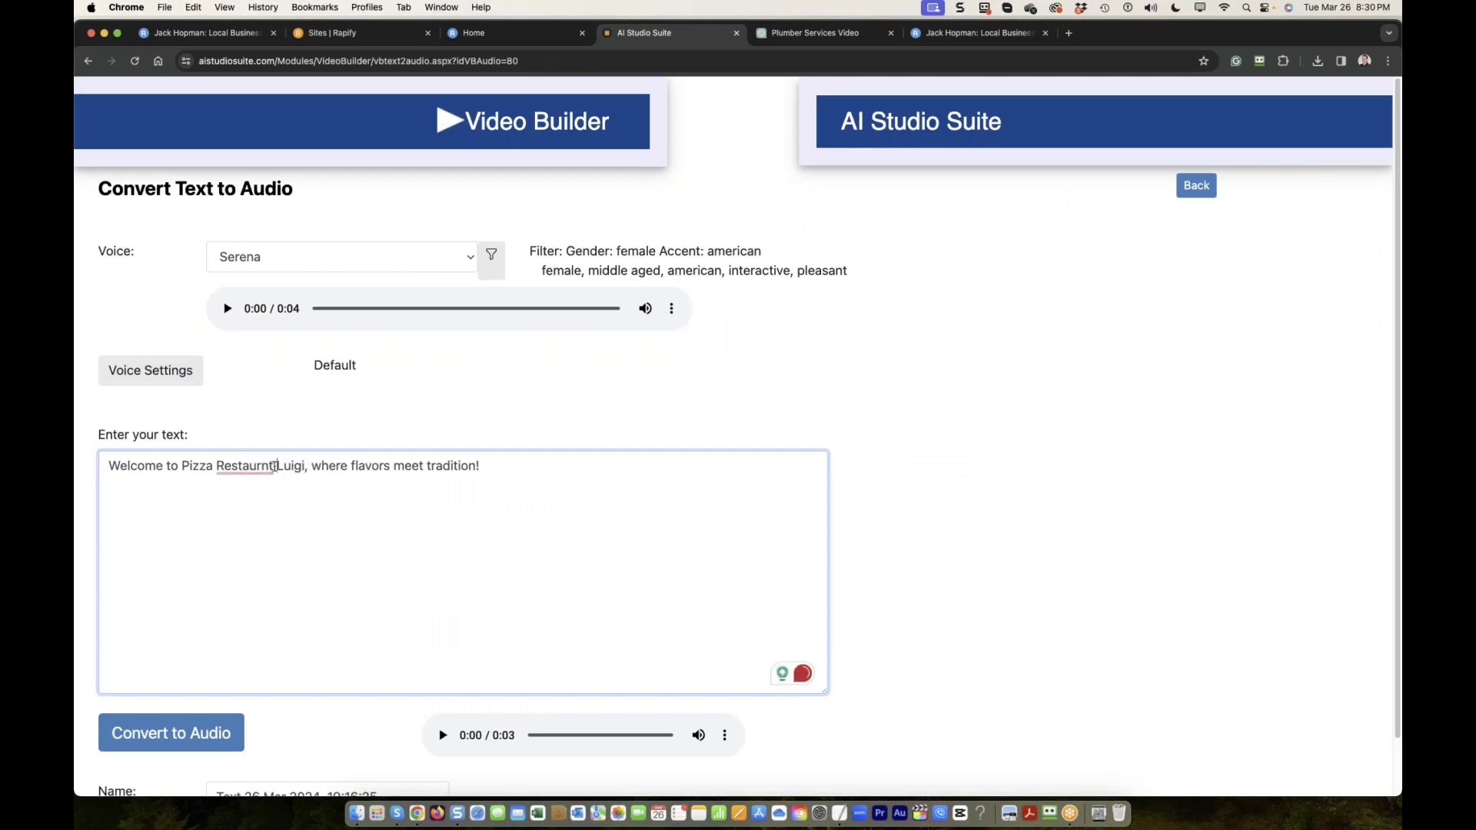
mouse_move(246, 469)
left_click(250, 510)
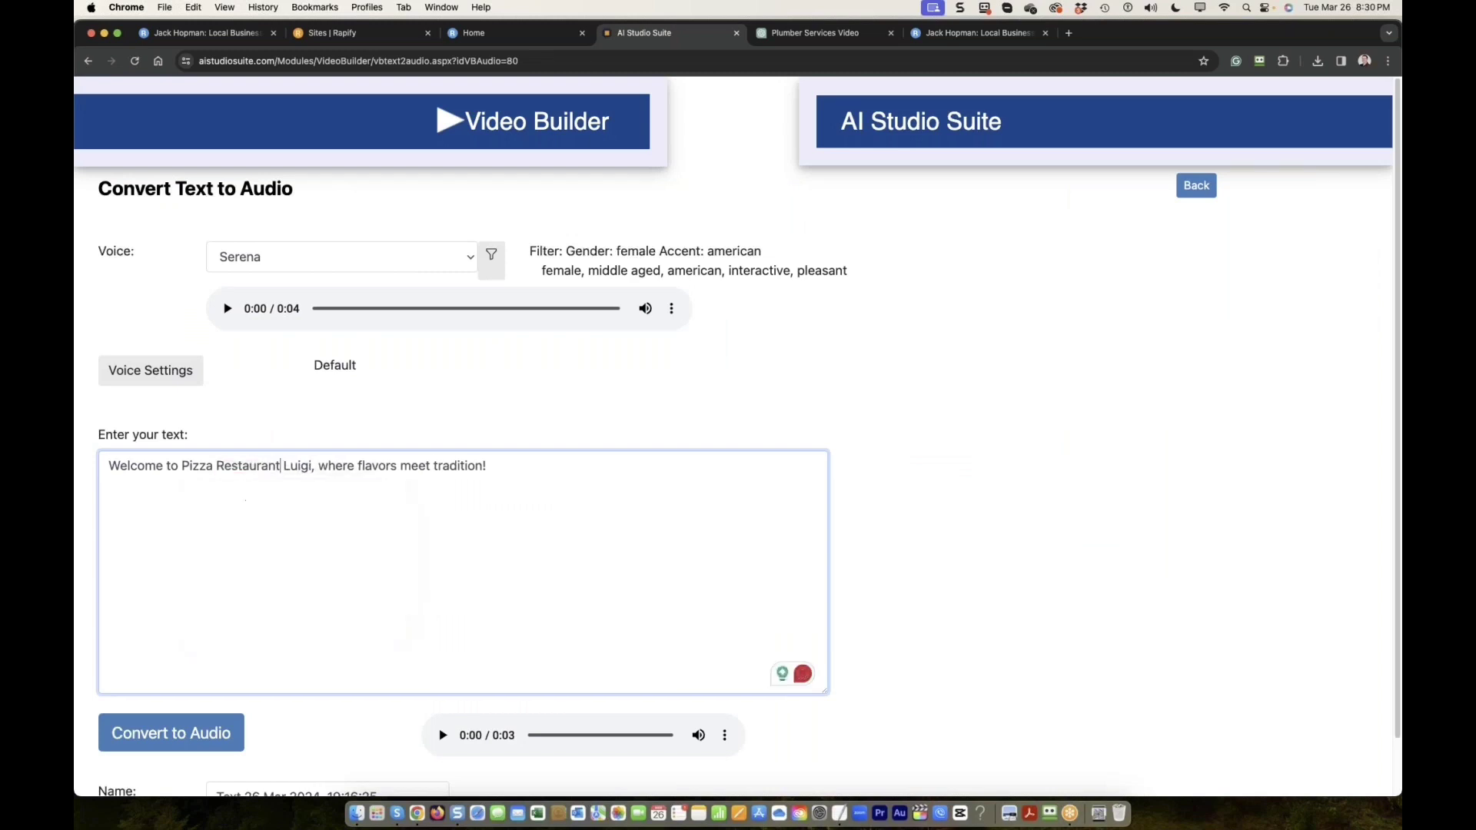
left_click(314, 466)
type("in ")
type("Boca Raton")
Step: Regenerate clip 1's narration audio from the edited text, apply it, and play it back
left_click(329, 702)
scroll(873, 530, "down", 2)
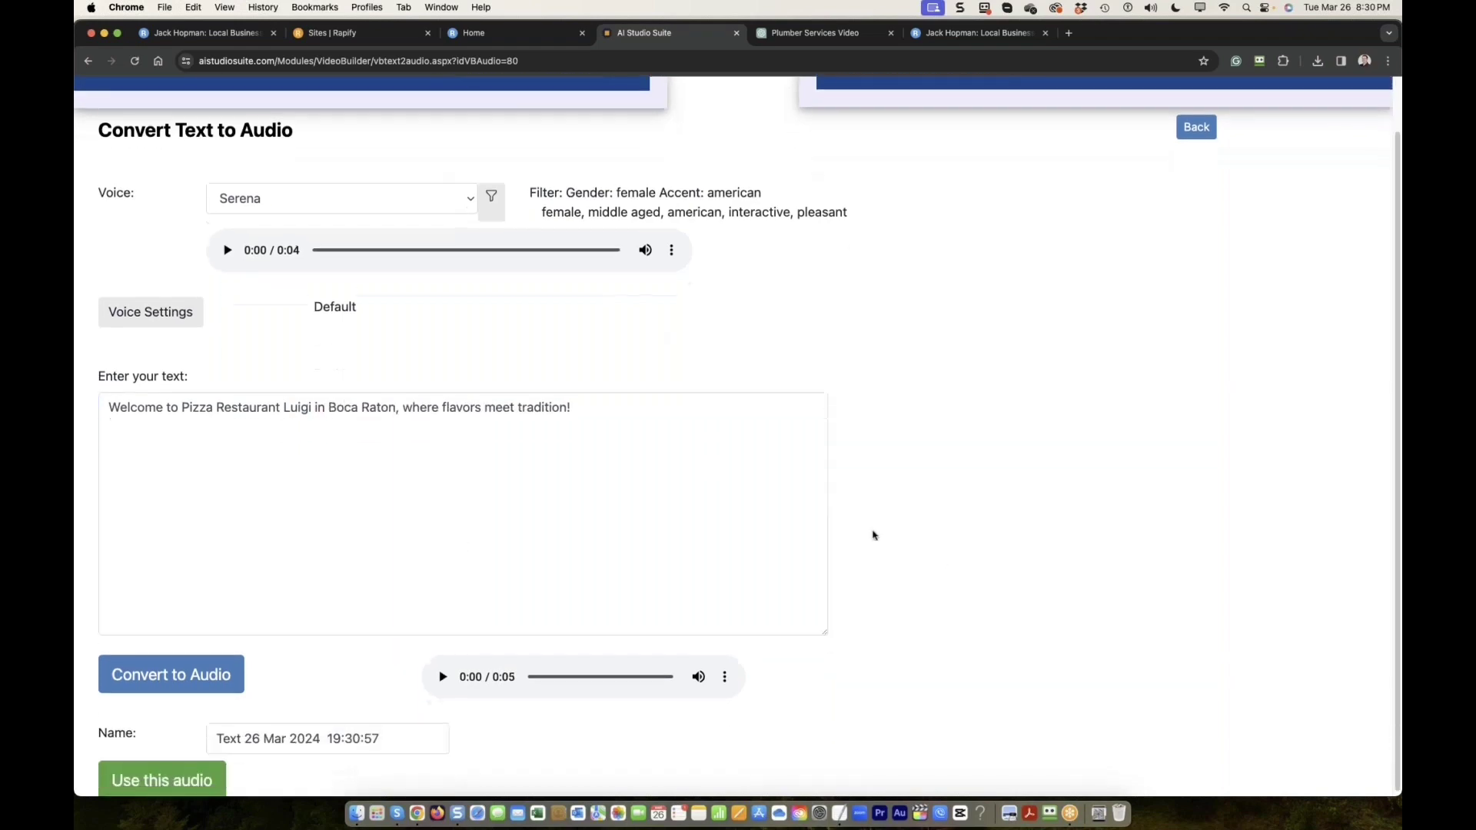
left_click(177, 786)
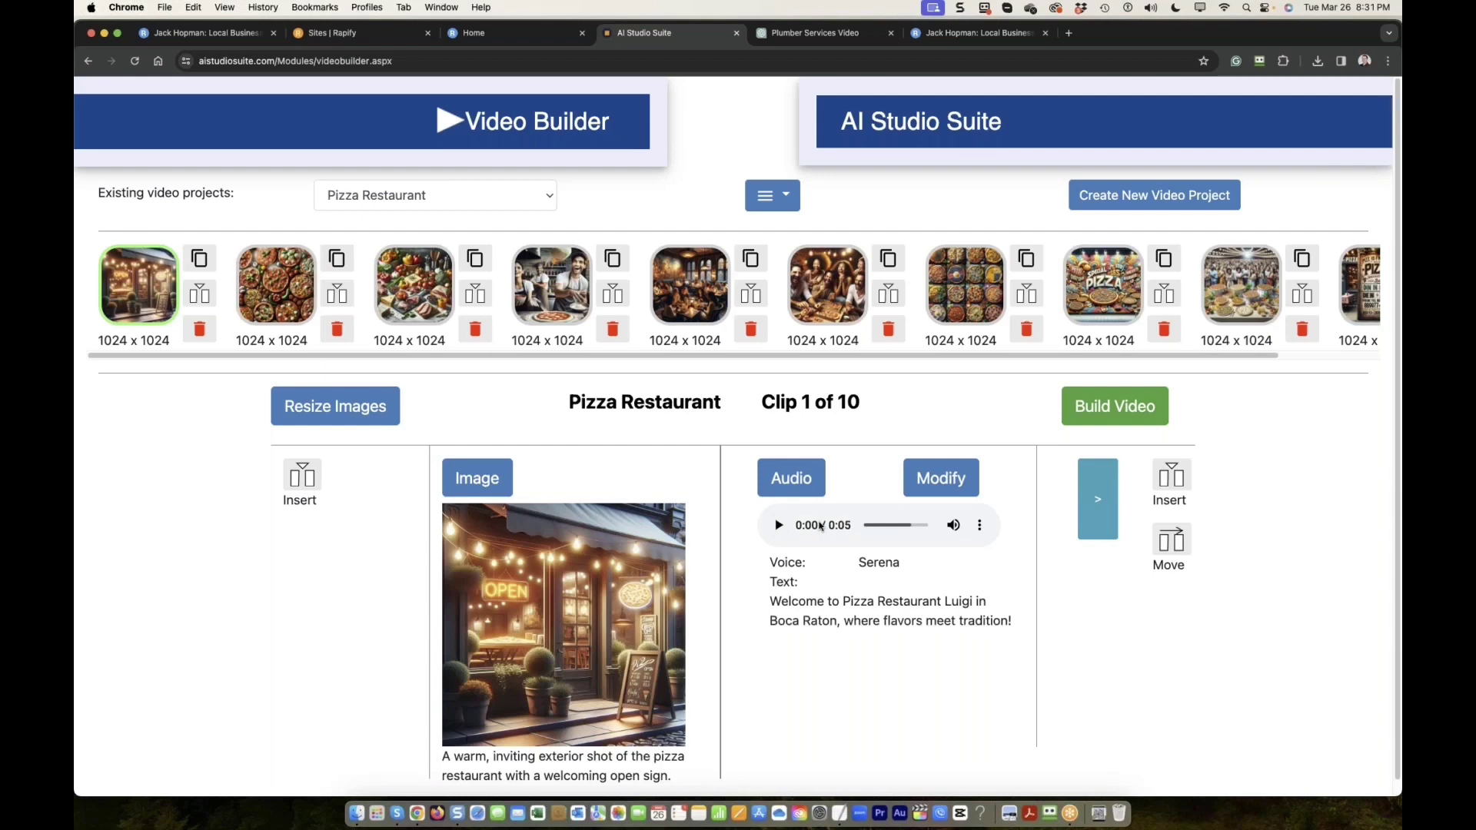
left_click(778, 526)
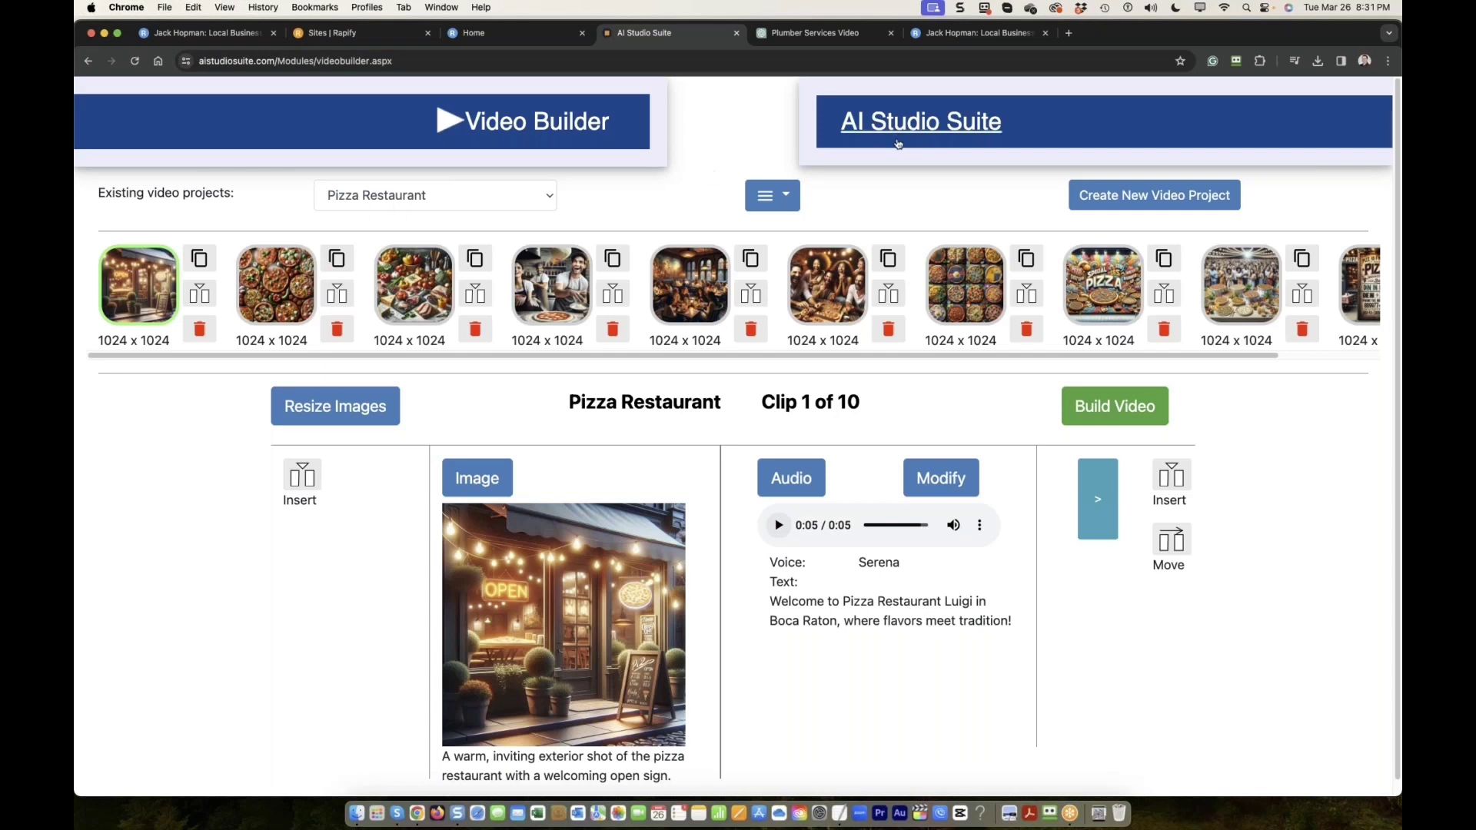
Step: Sign out from the home page and log back in with the account e-mail and password
left_click(829, 142)
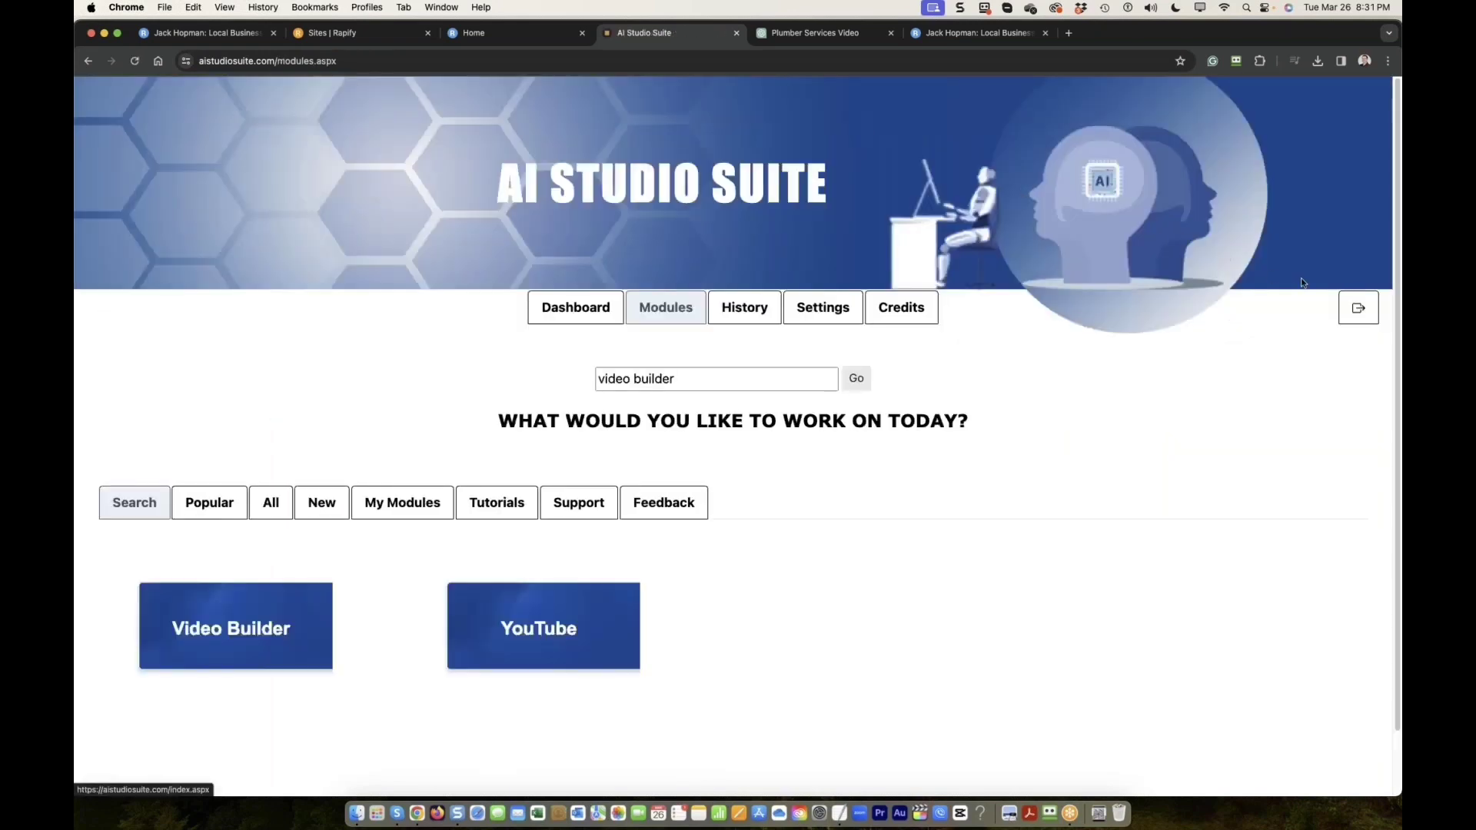
left_click(1358, 307)
left_click(726, 188)
left_click(672, 253)
key("Return")
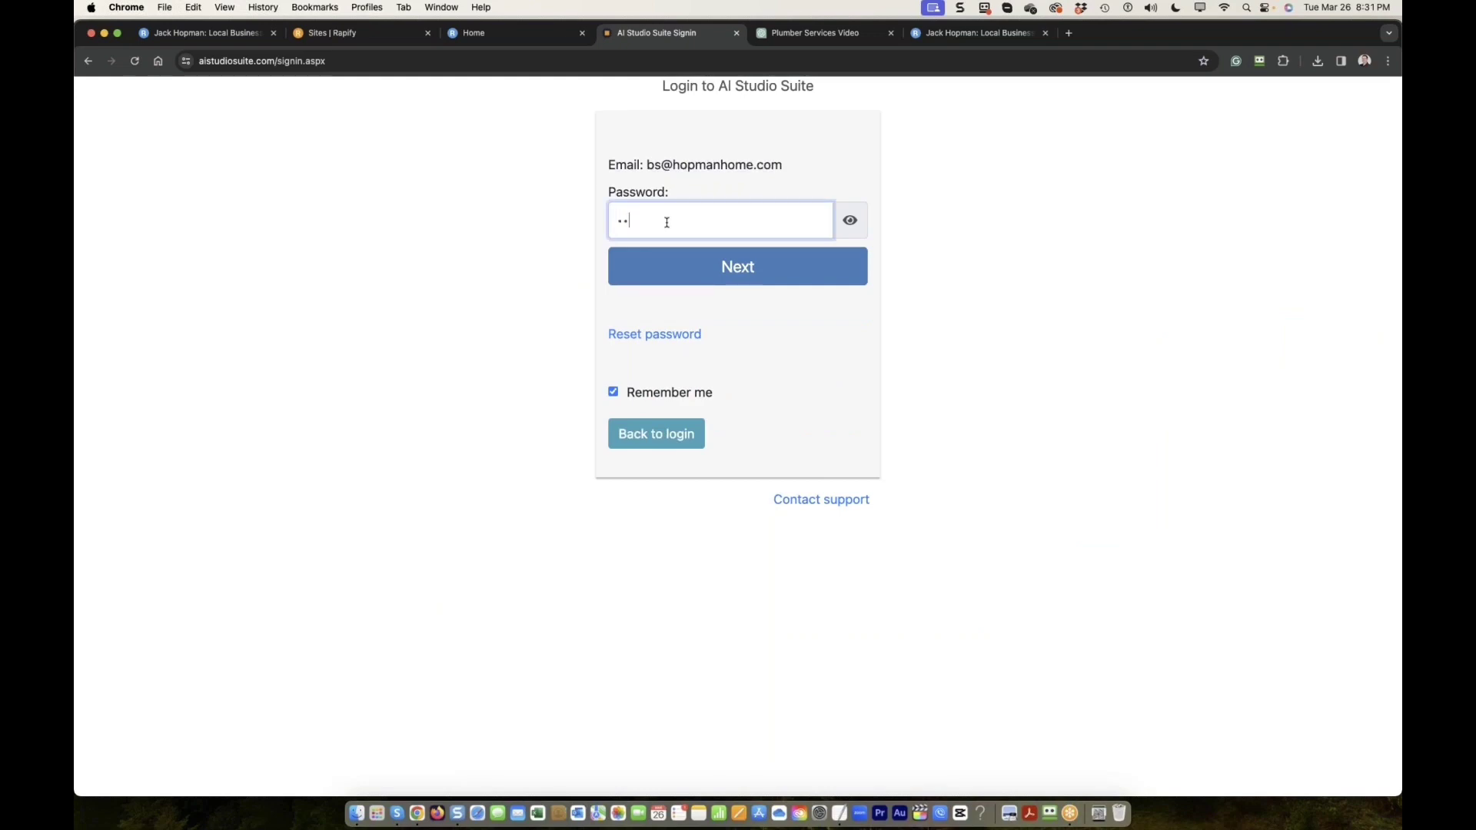
key("super+v")
left_click(672, 265)
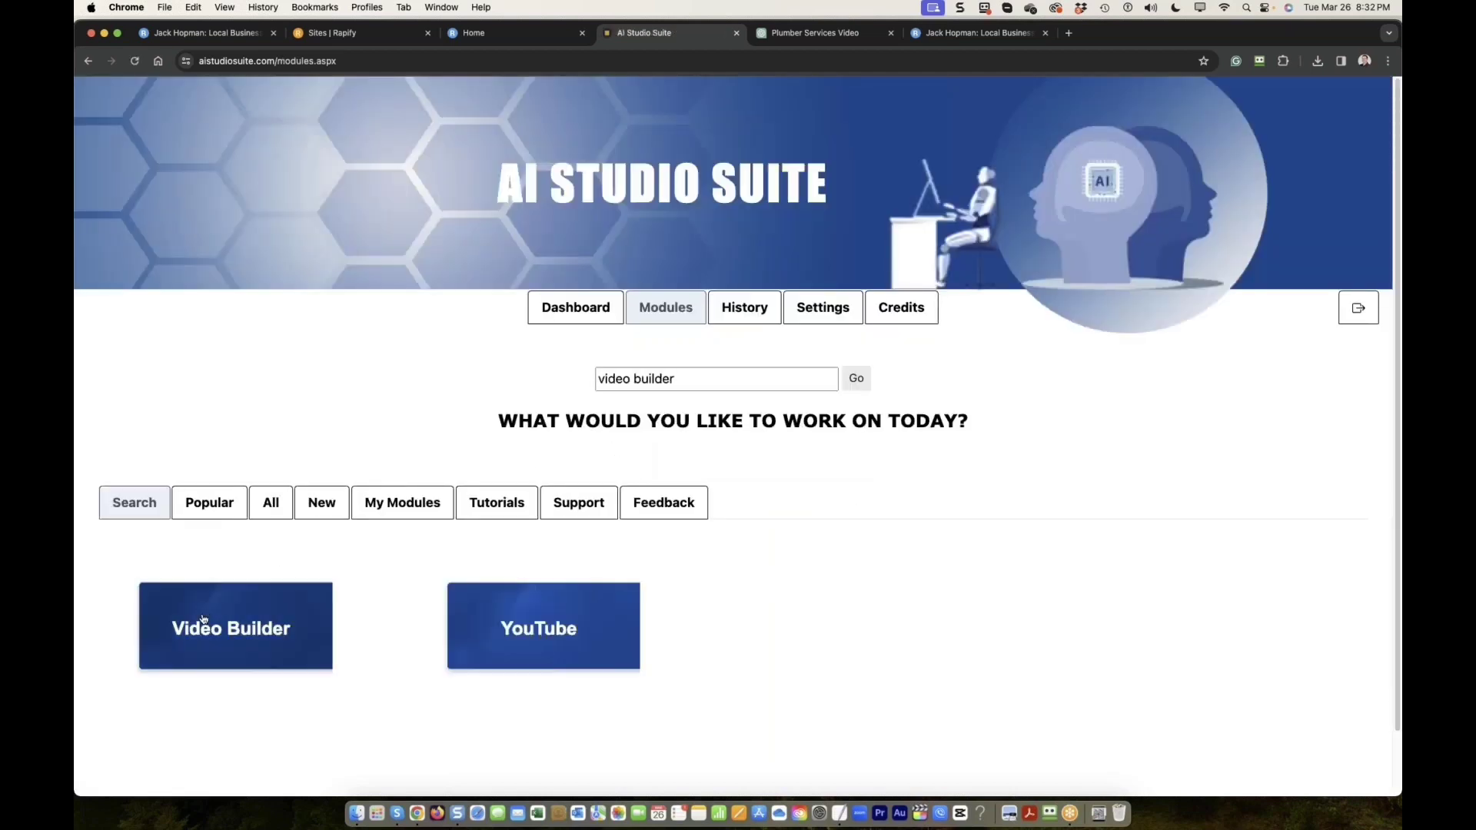
Step: Open the Video Builder with Pizza Restaurant selected as the project
left_click(203, 619)
left_click(501, 196)
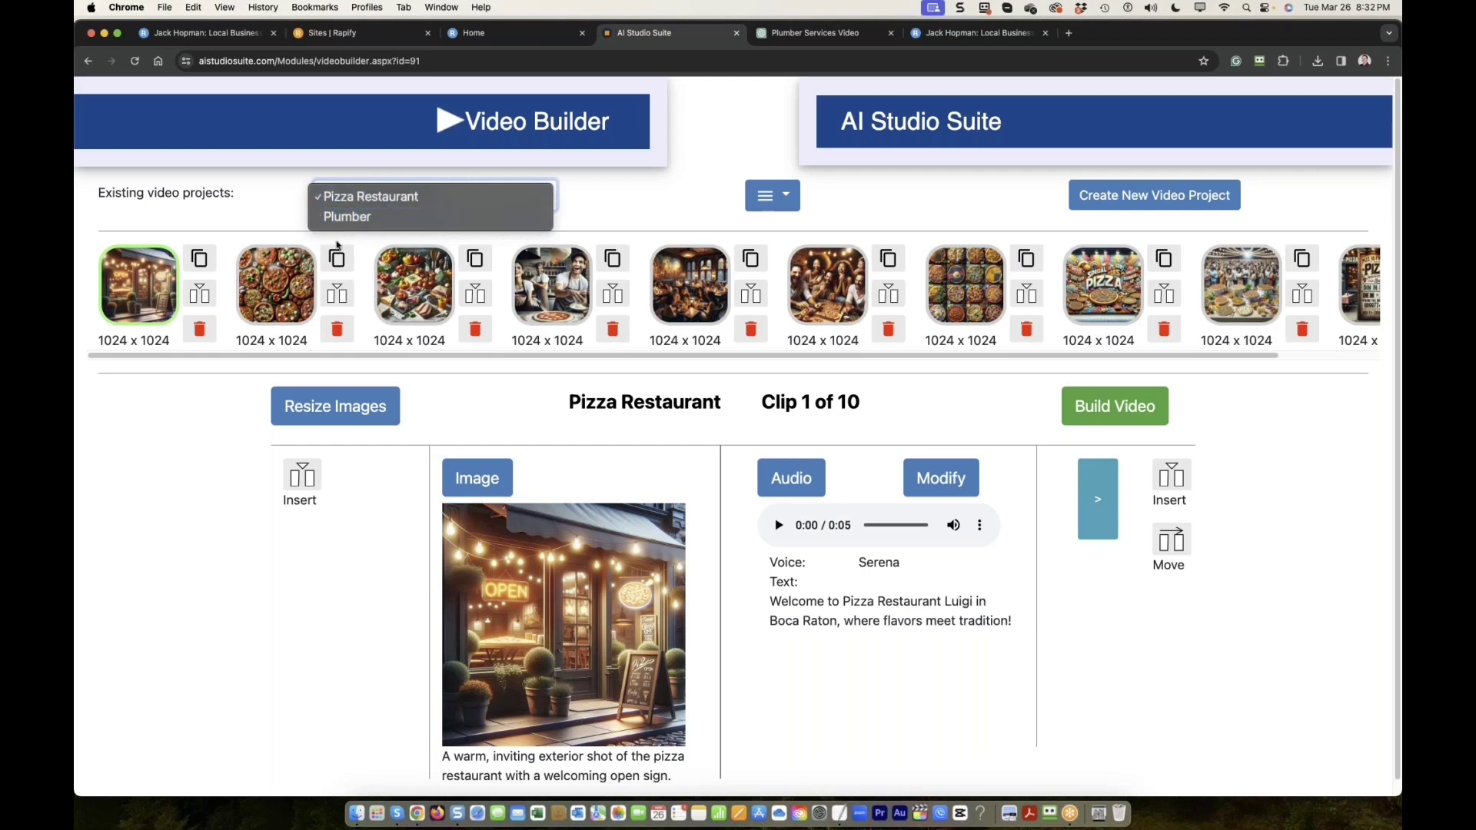
left_click(663, 197)
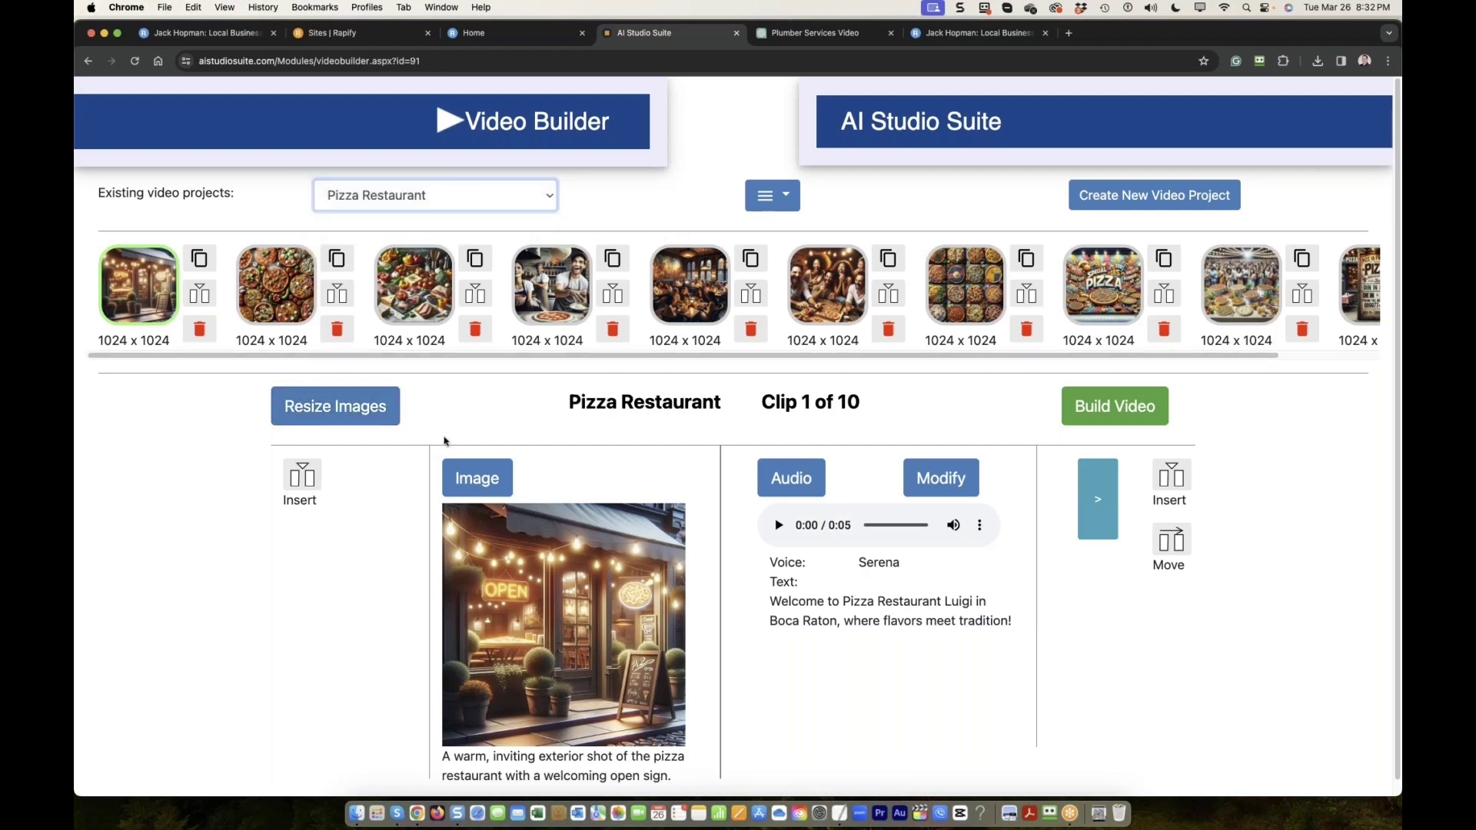
Step: Open clip 1's image selection and browse the project's ten images and All Images grid
left_click(475, 475)
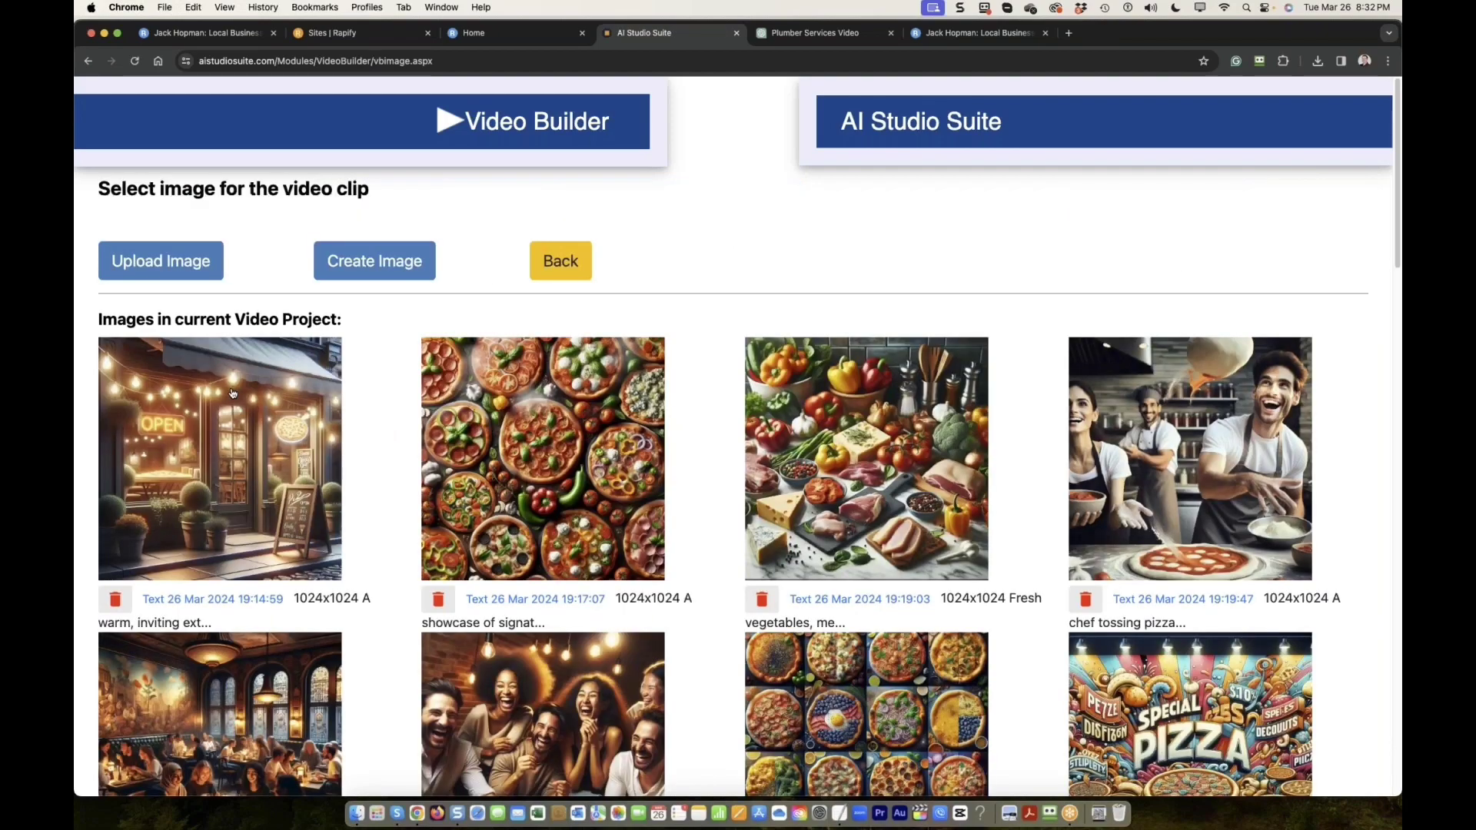
scroll(233, 394, "down", 12)
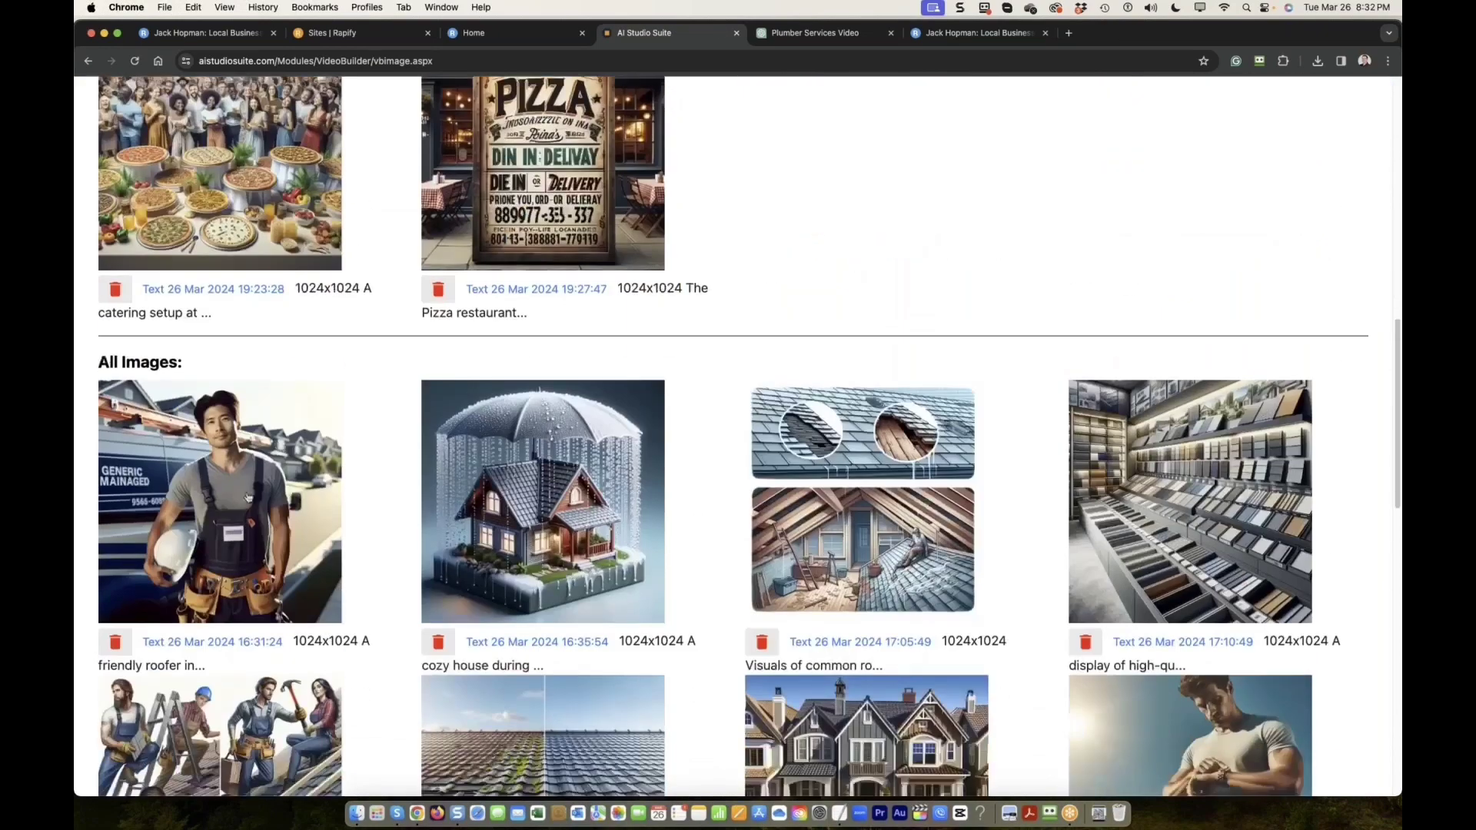
scroll(781, 585, "down", 7)
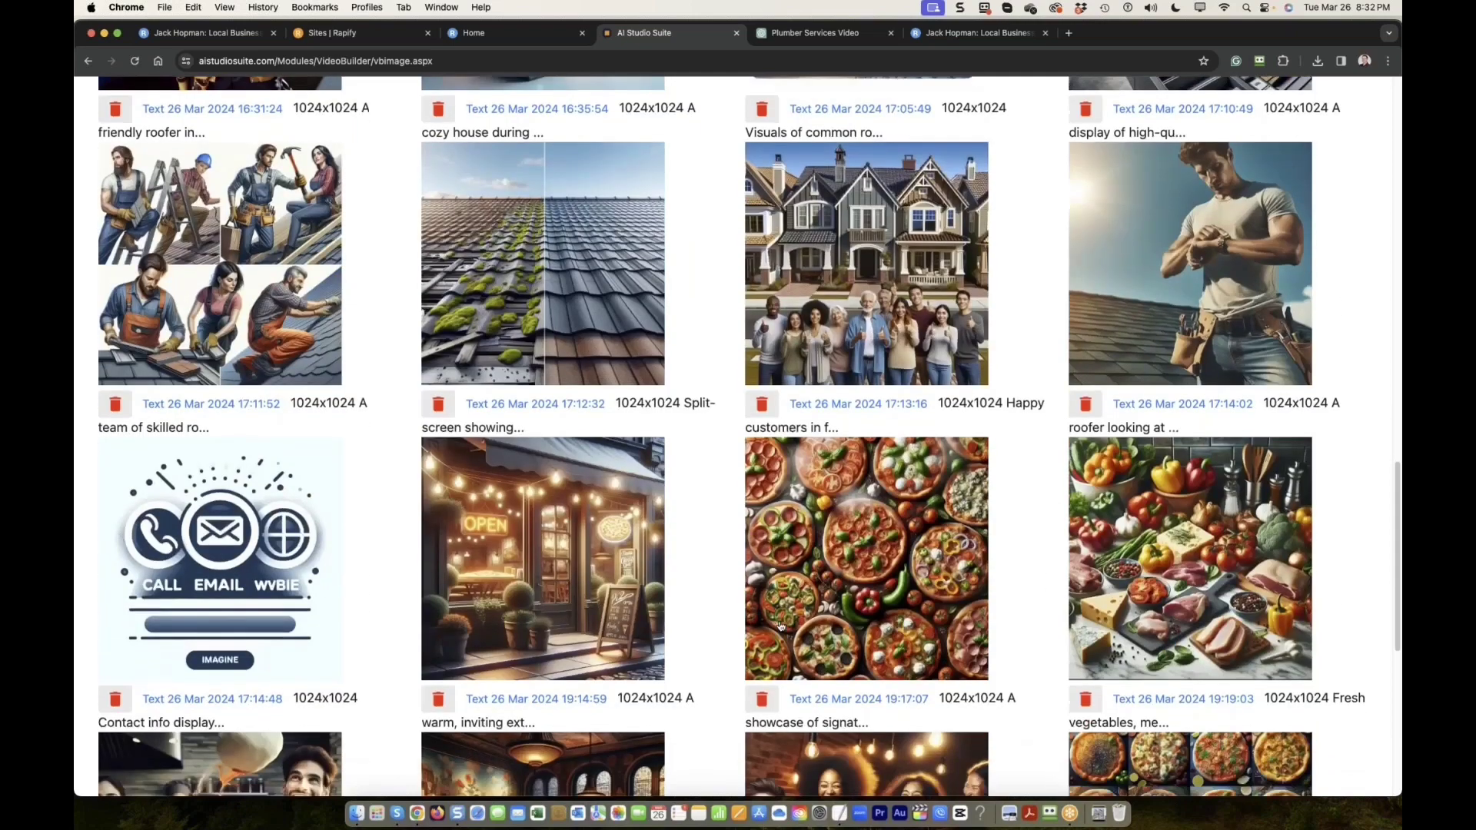
scroll(778, 623, "up", 2)
scroll(402, 510, "up", 5)
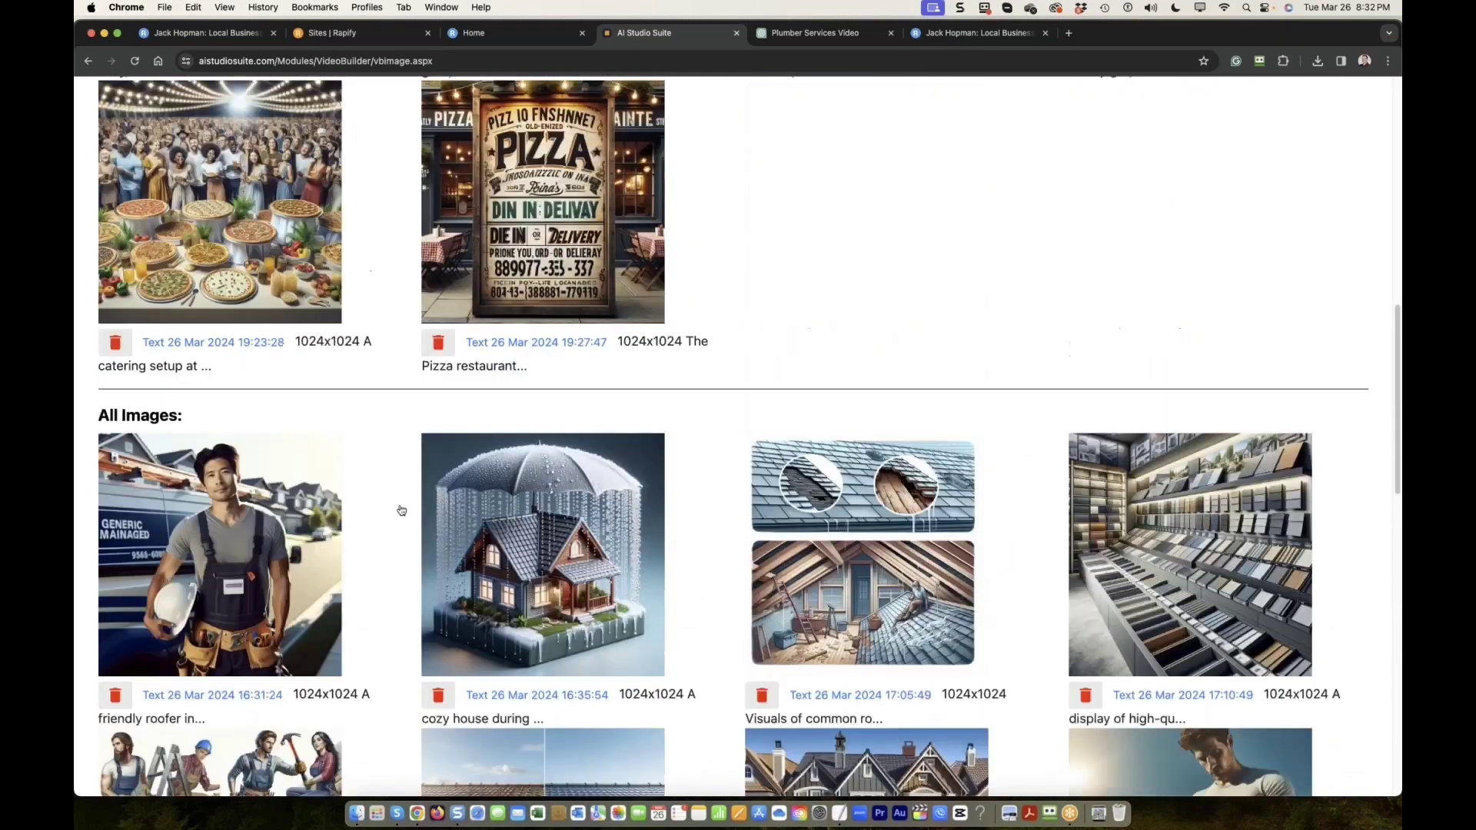
scroll(284, 505, "up", 2)
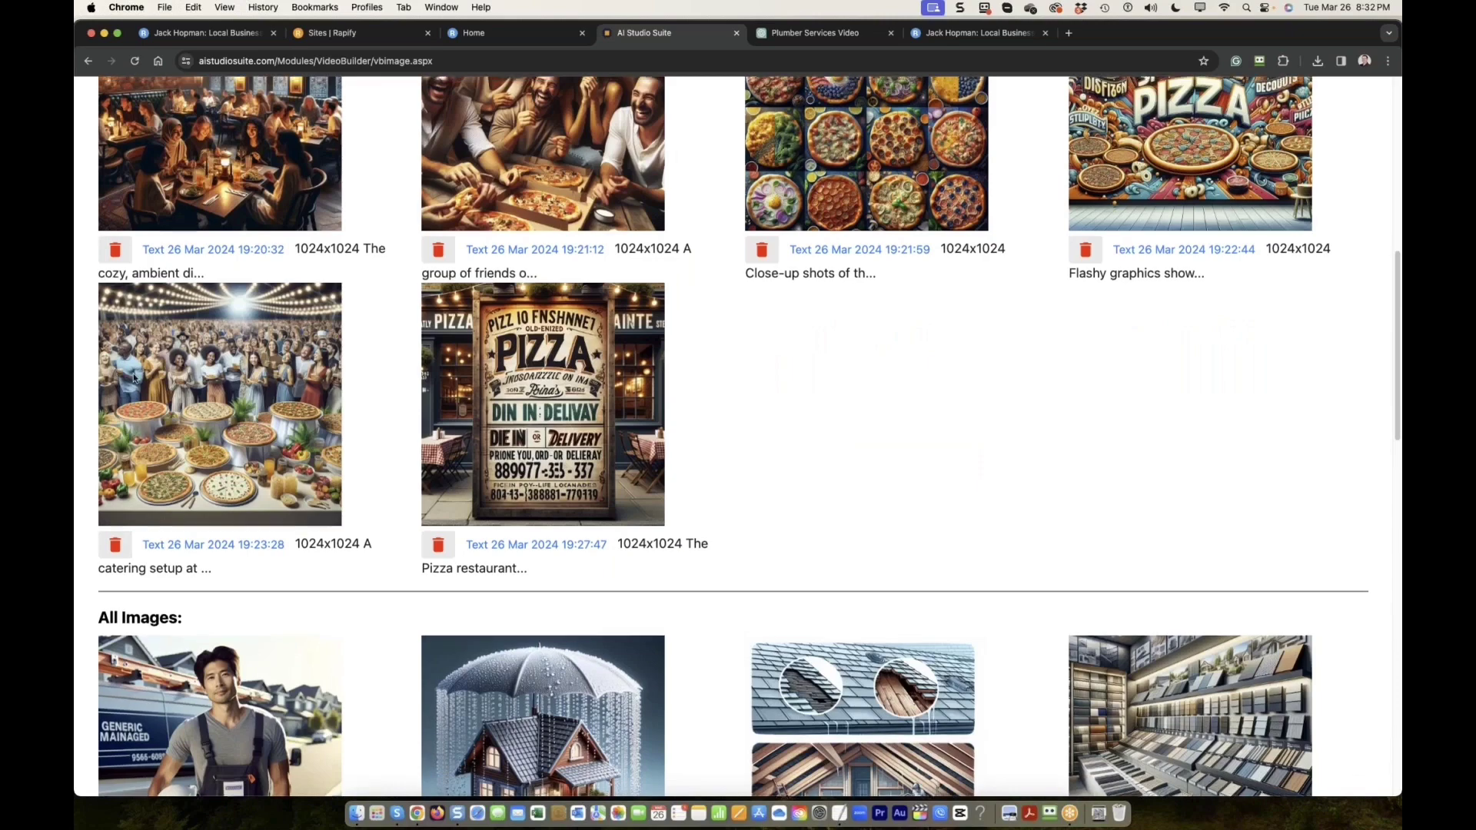
Step: Return to the clips and drag the chef clip 4 ahead of the fresh-ingredients clip
scroll(514, 267, "up", 8)
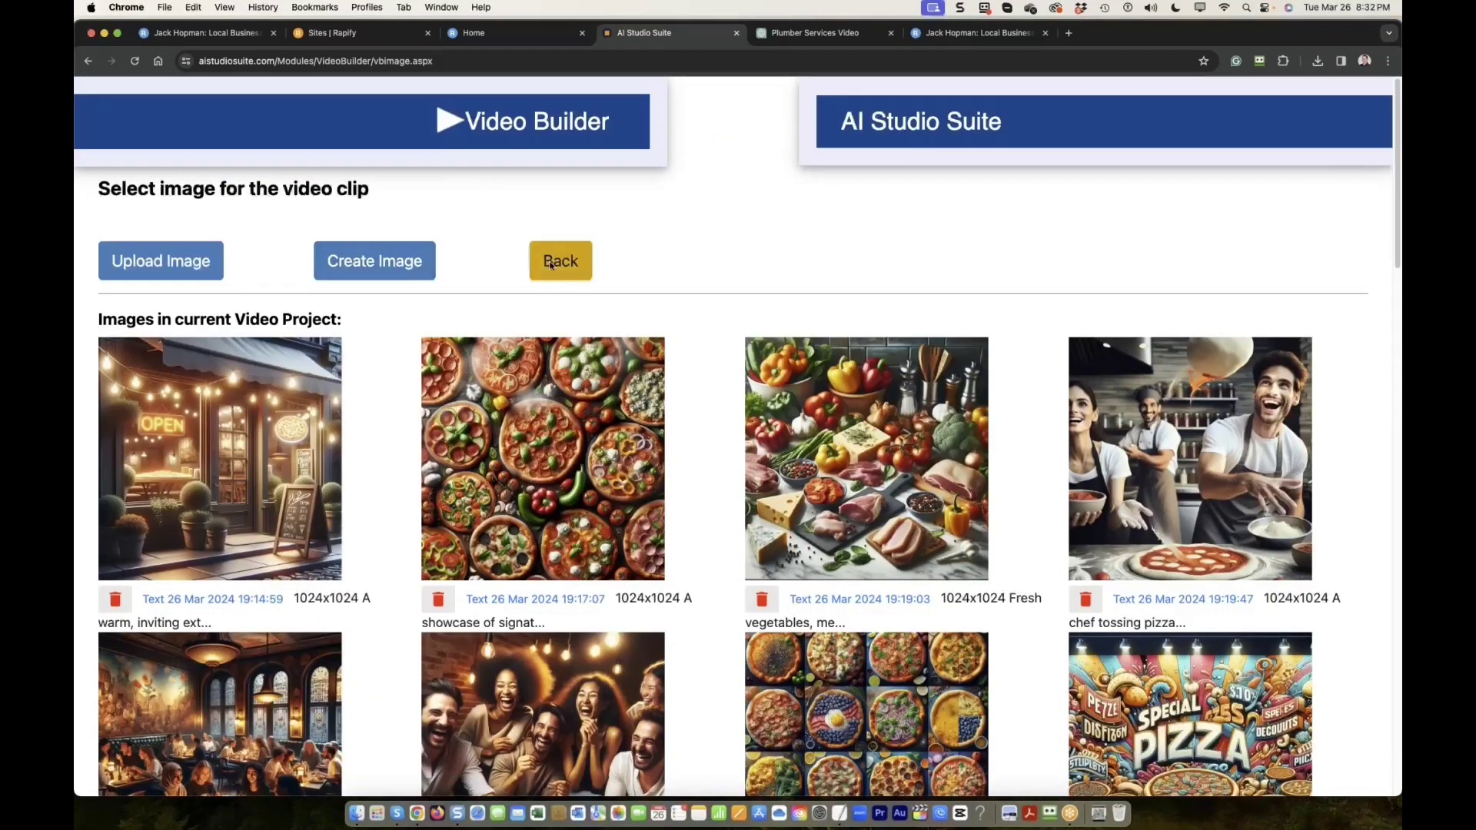
left_click(555, 263)
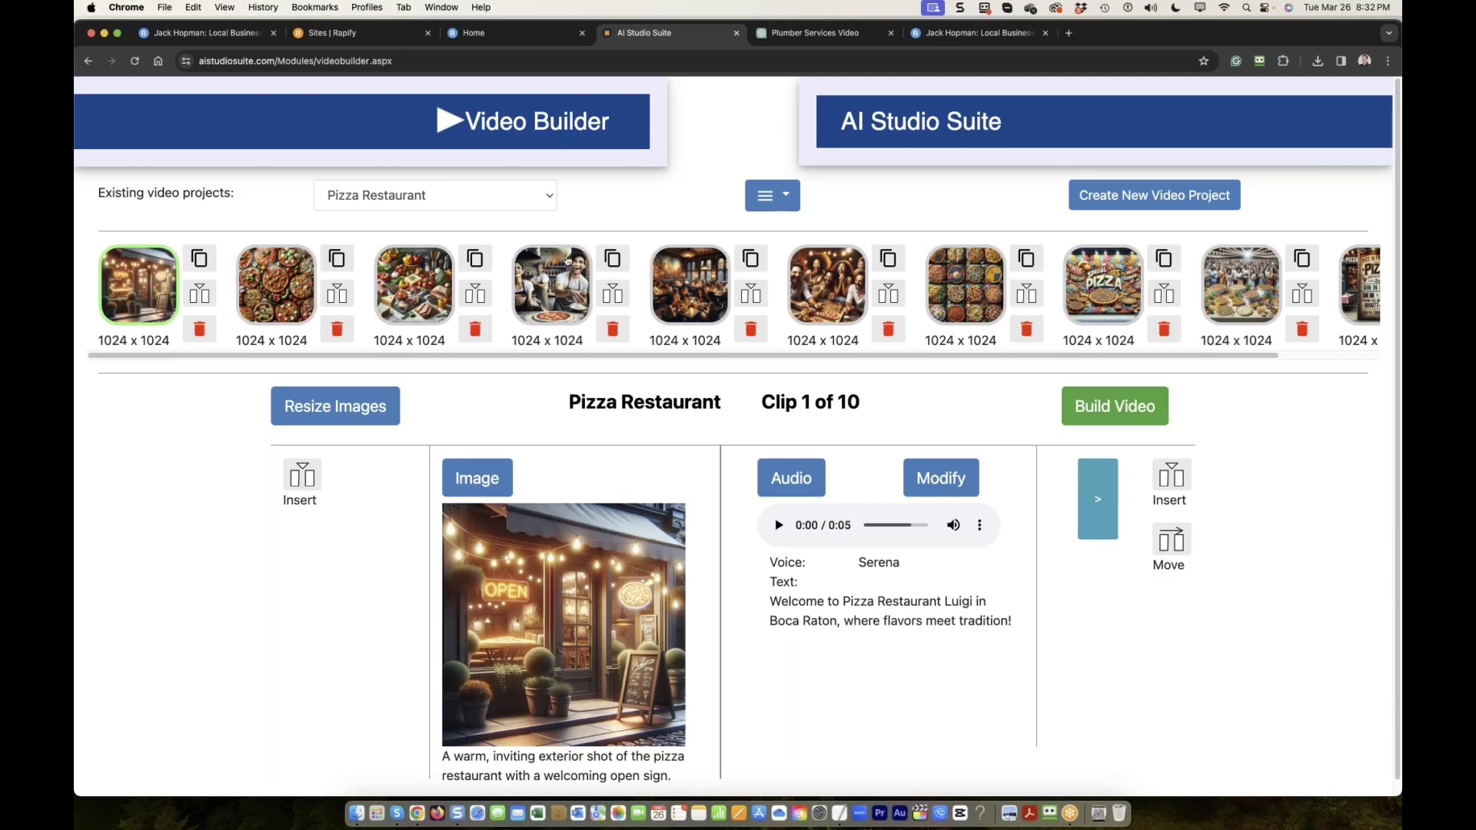
left_click(551, 281)
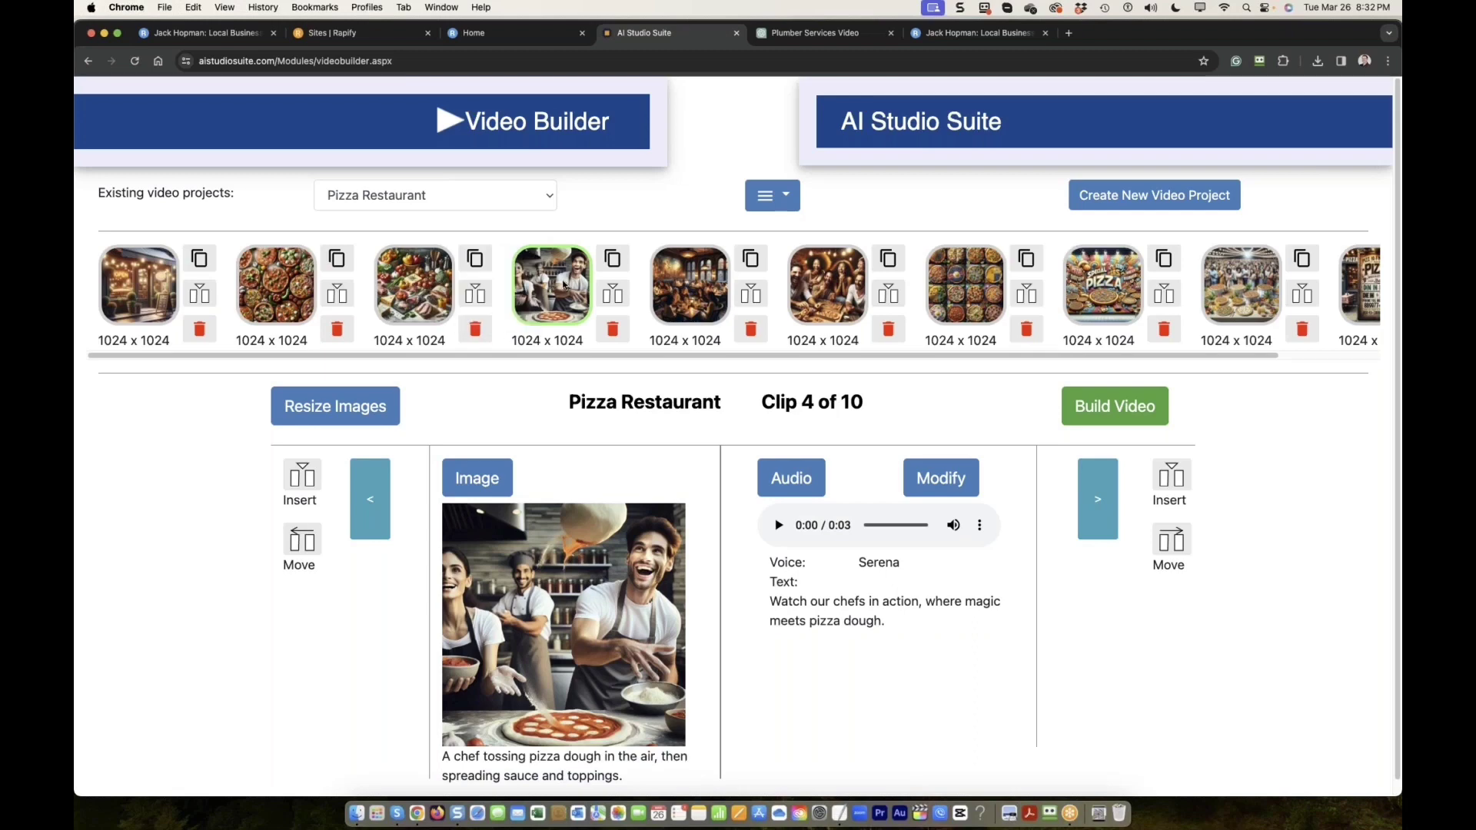
left_click_drag(569, 282, 392, 291)
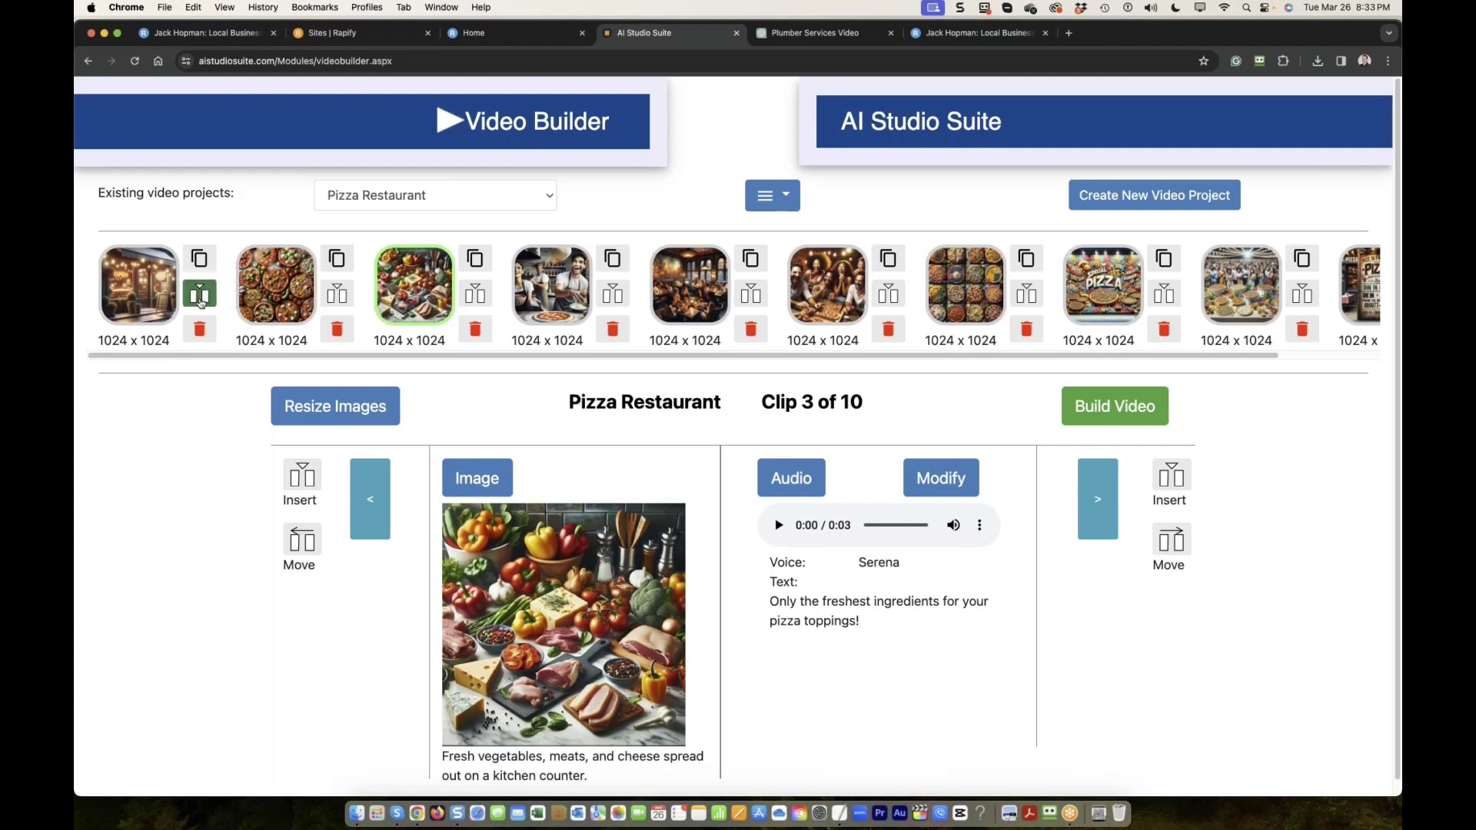
Step: Insert a clip after clip 1 with a generated image of greeting new customers in the pizza restaurant
left_click(199, 295)
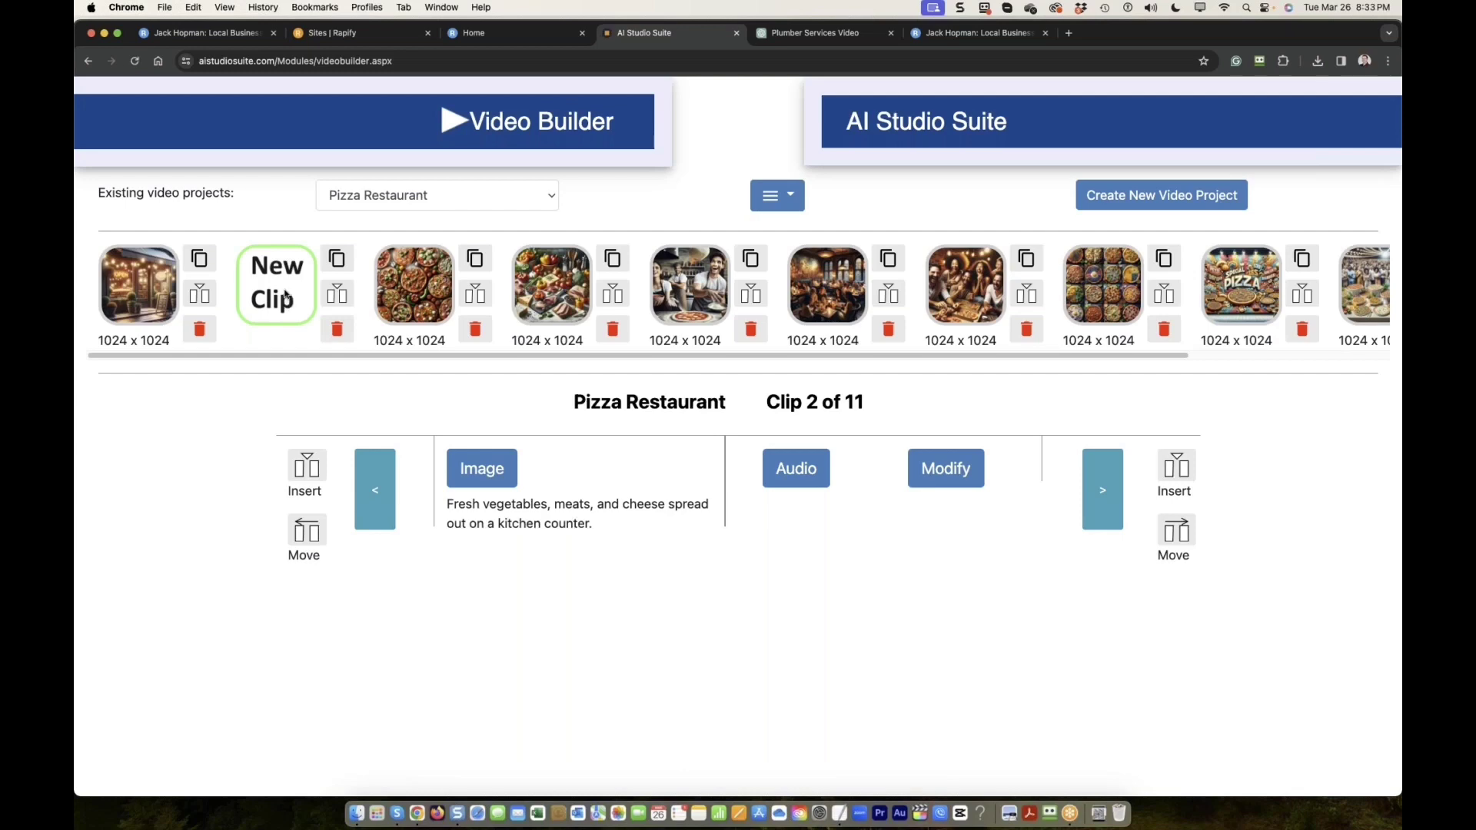
left_click(482, 468)
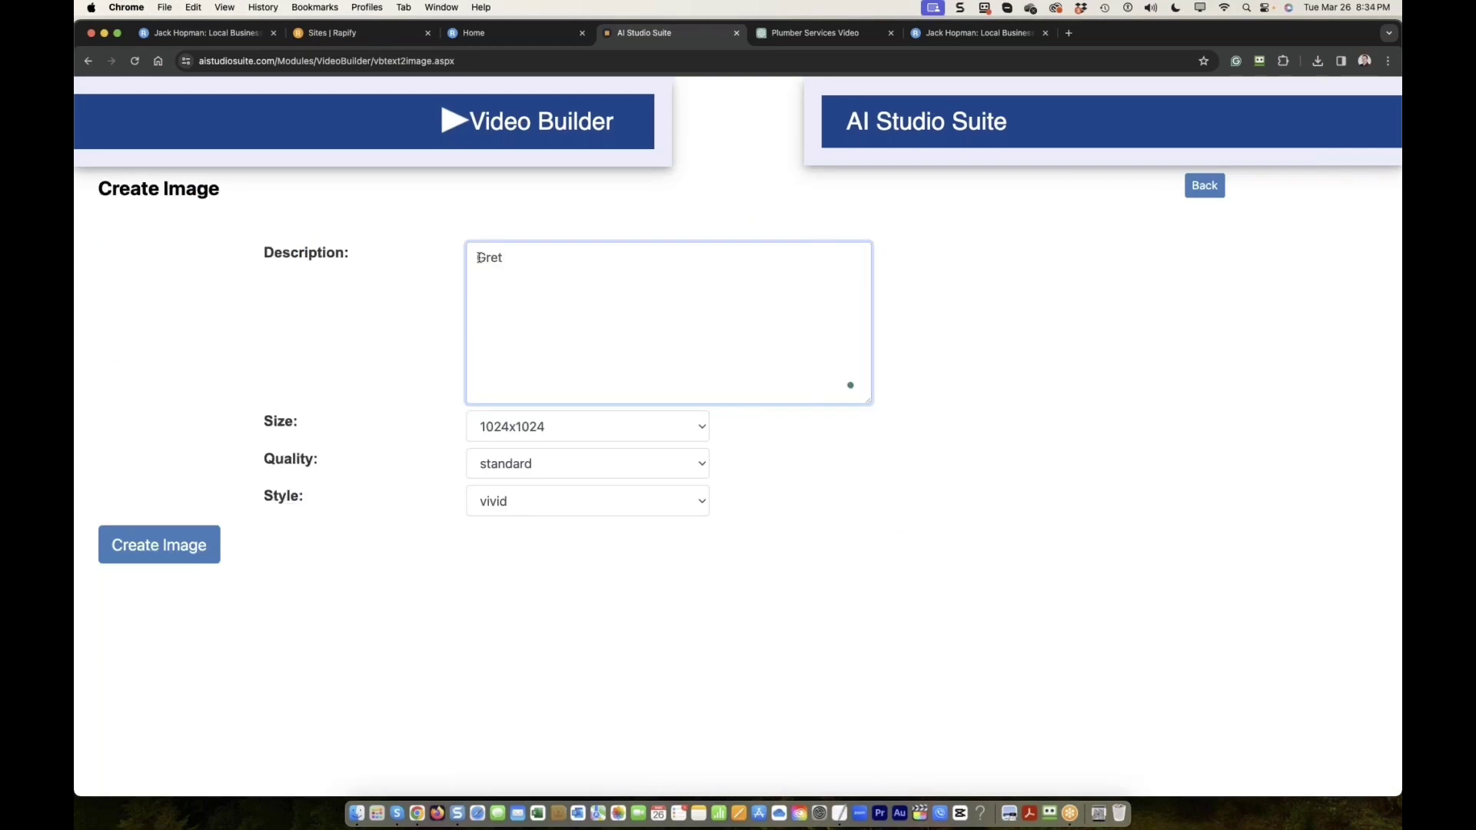
type("ting new customers in the piss")
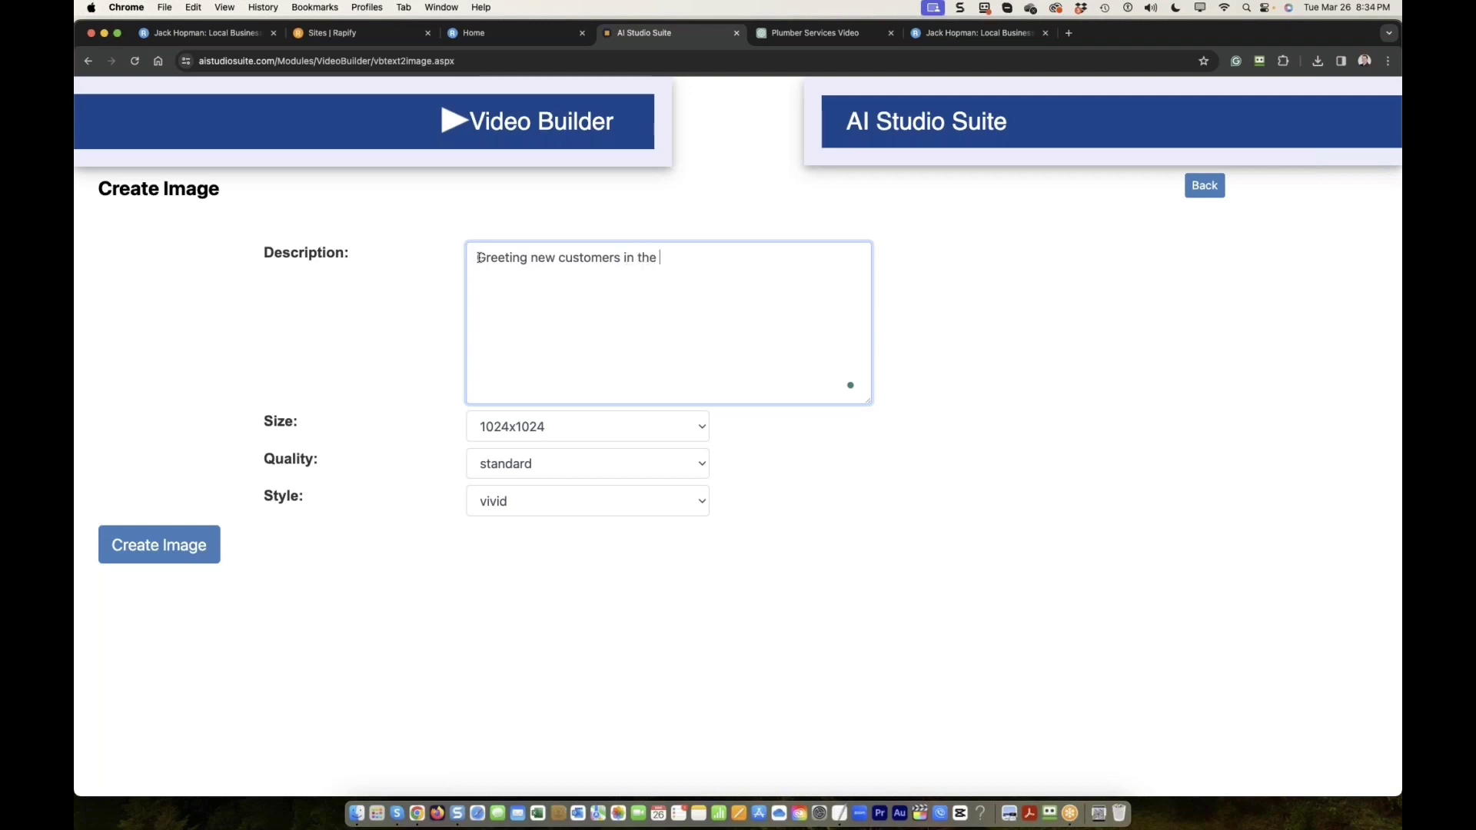
key("BackSpace")
key("BackSpace")
type("zza restaurant")
left_click(160, 544)
left_click(1246, 438)
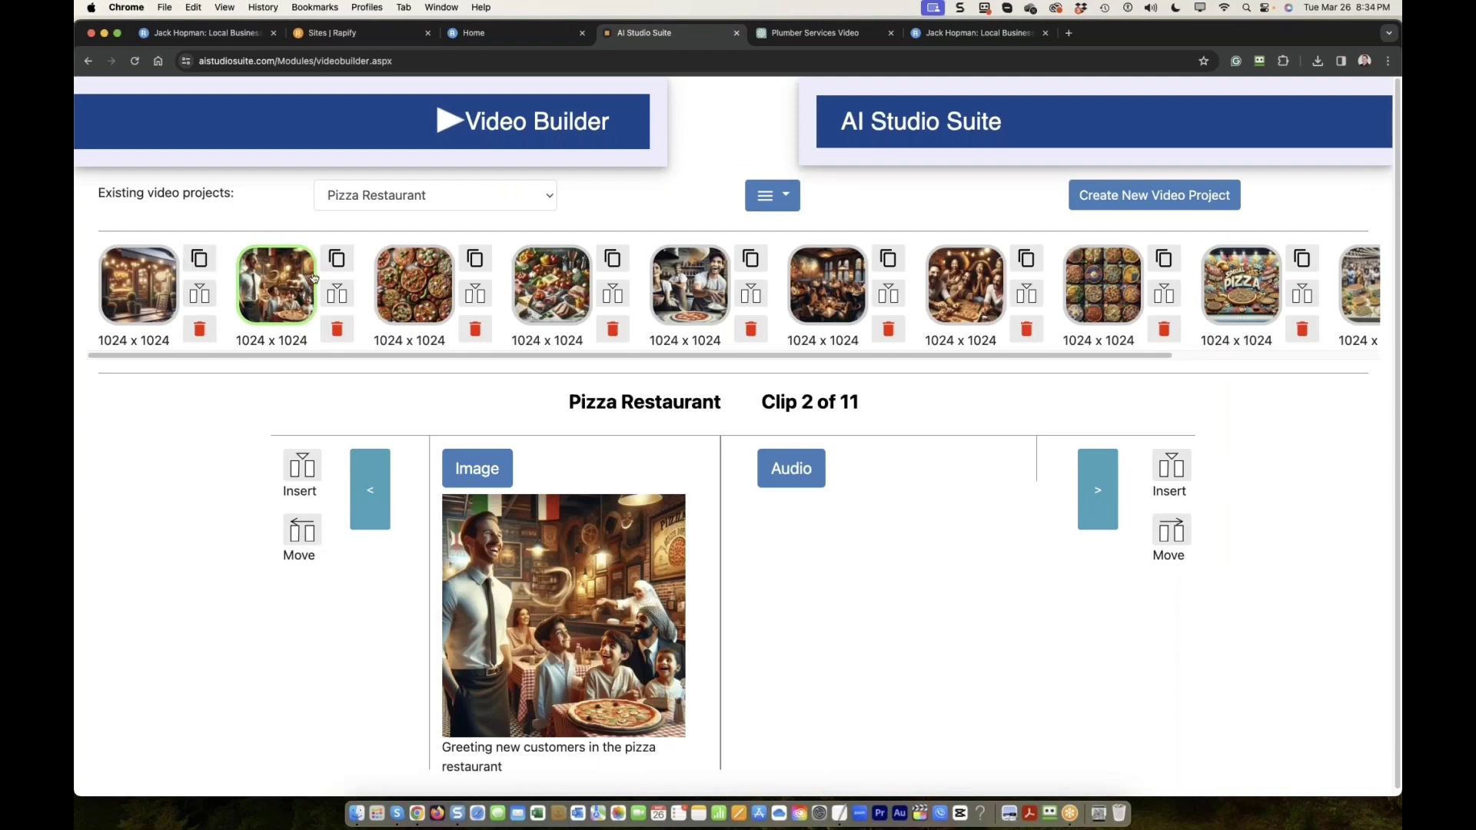
Step: Convert 'Welcome to our pizza restaurant. Do you want to get seated?' to audio and use it for clip 2
left_click(788, 469)
left_click(388, 269)
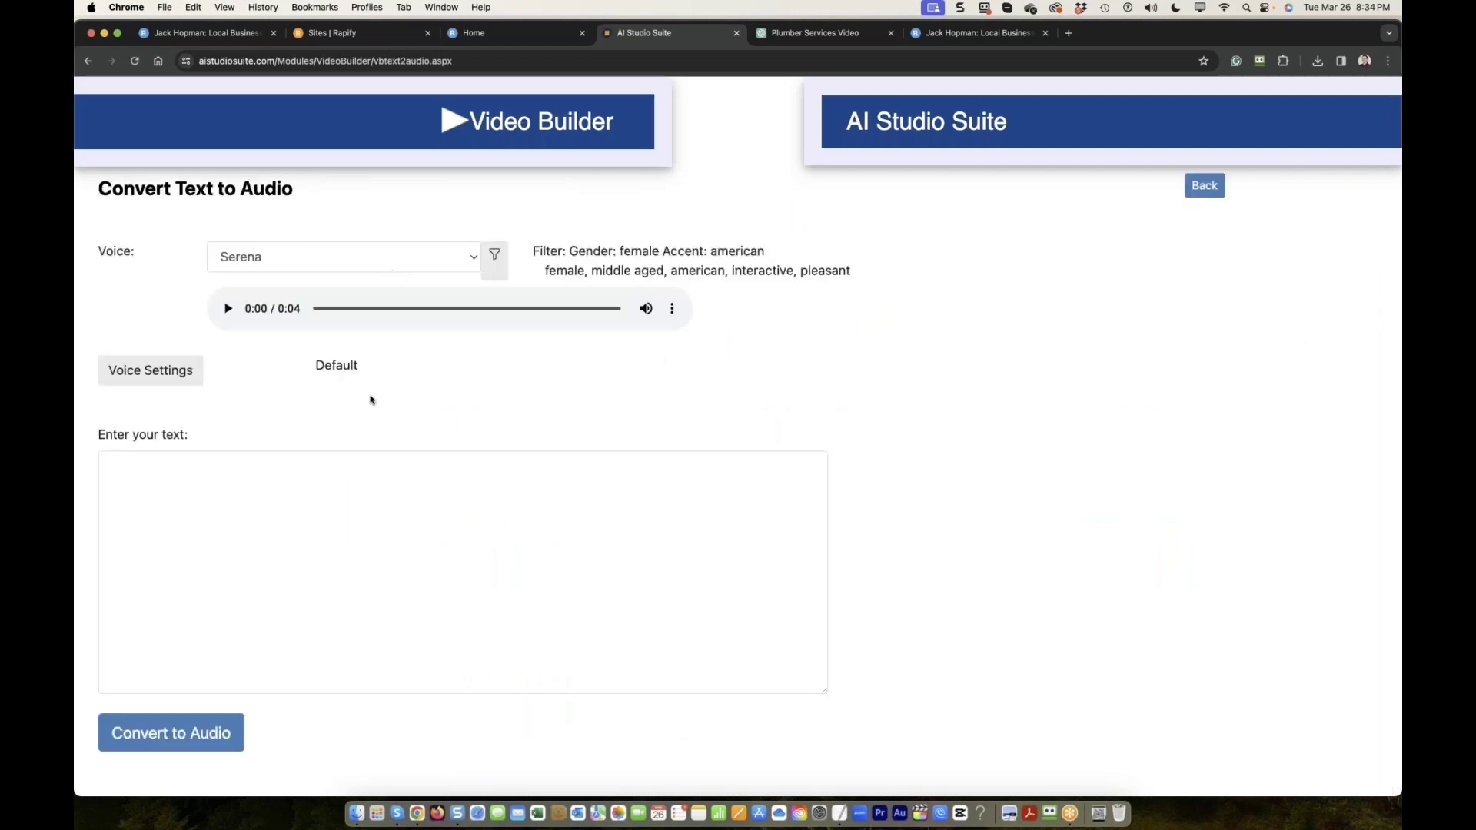
left_click(275, 482)
type("Welcome Greeting new customers in the pizza restaurant")
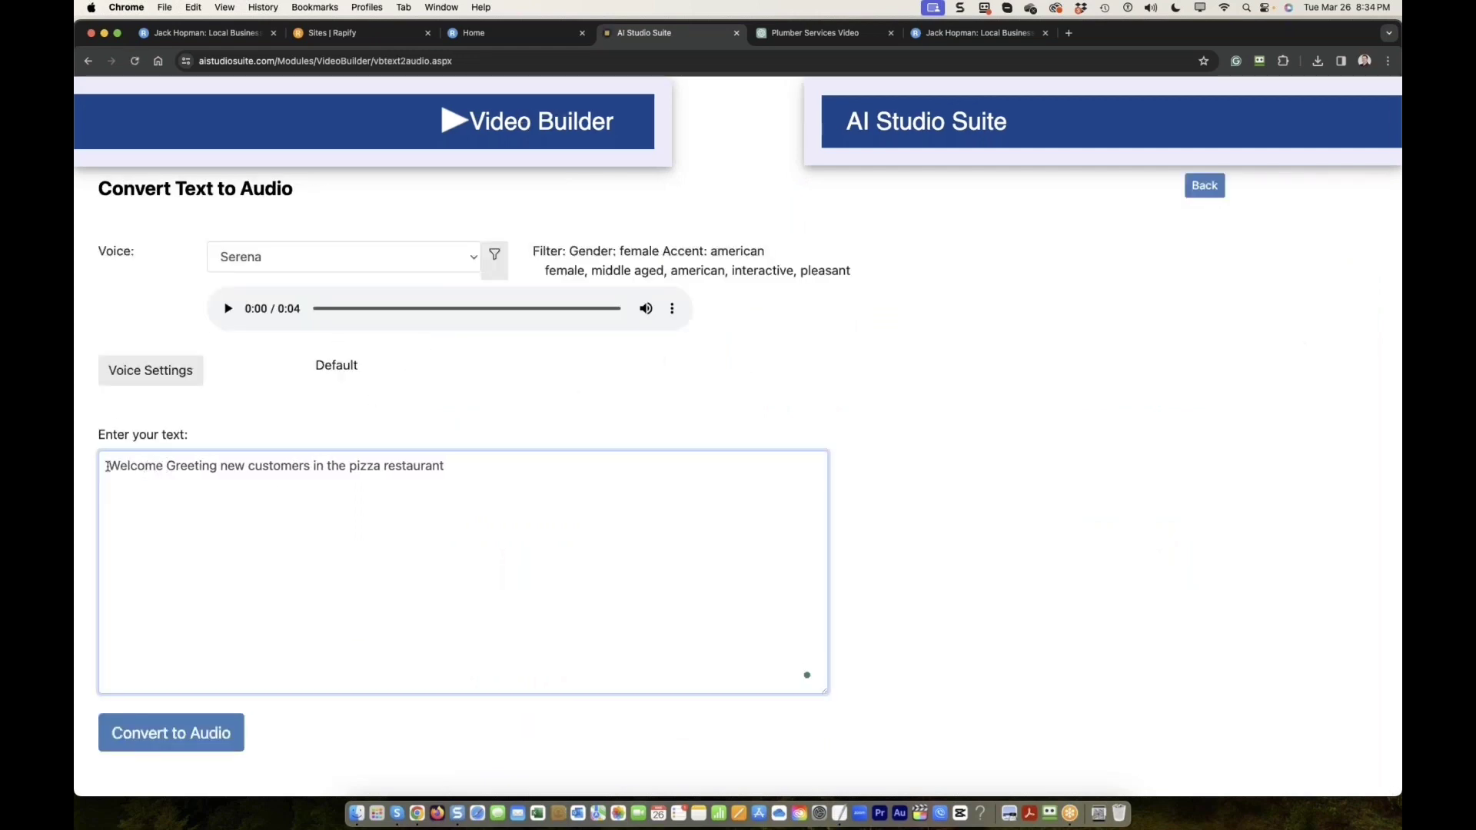
type("in our")
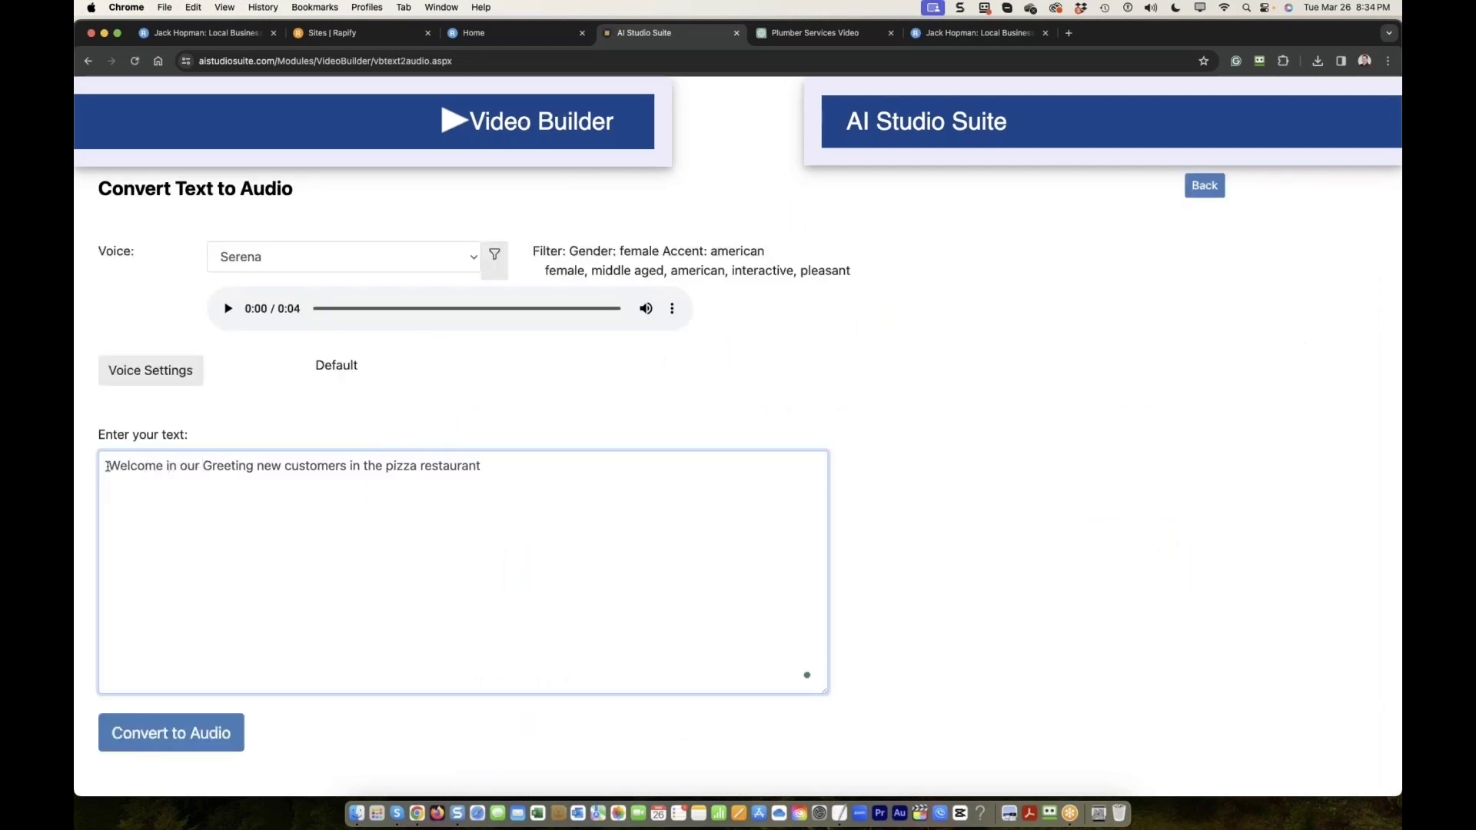
key("Delete")
key("Delete")
key("Delete")
key("Delete")
key("Delete")
key("Delete")
key("Delete")
key("Delete")
key("Delete")
key("Delete")
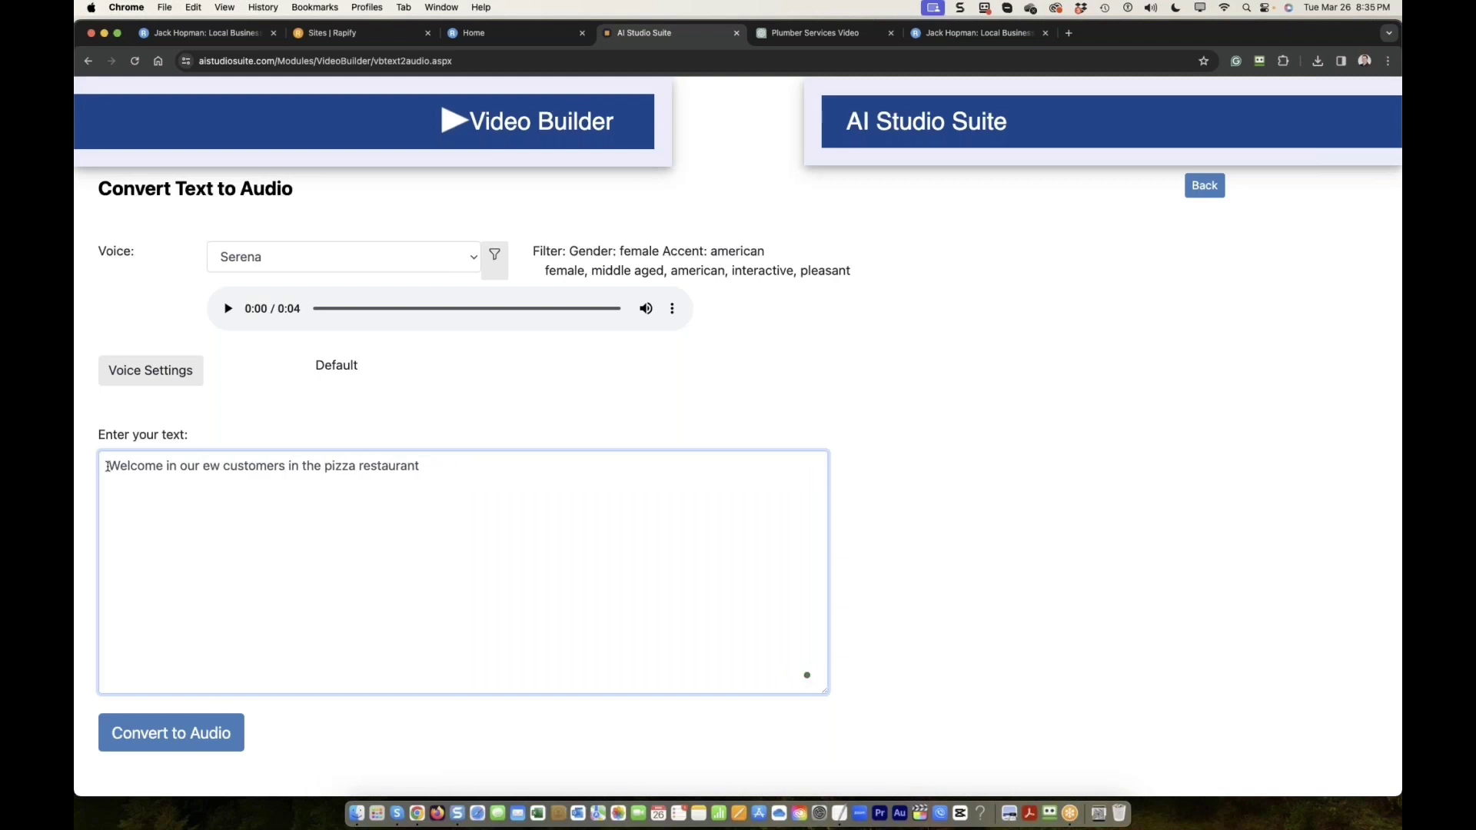
key("Delete")
key("Delete")
key("Delete")
key("Delete")
key("Delete")
key("Delete")
key("Delete")
key("Delete")
key("Delete")
key("Delete")
key("Delete")
key("Delete")
key("Delete")
key("Delete")
key("Delete")
key("Delete")
key("Delete")
key("Delete")
key("Delete")
key("Delete")
key("super+Right")
type(". Do you want ")
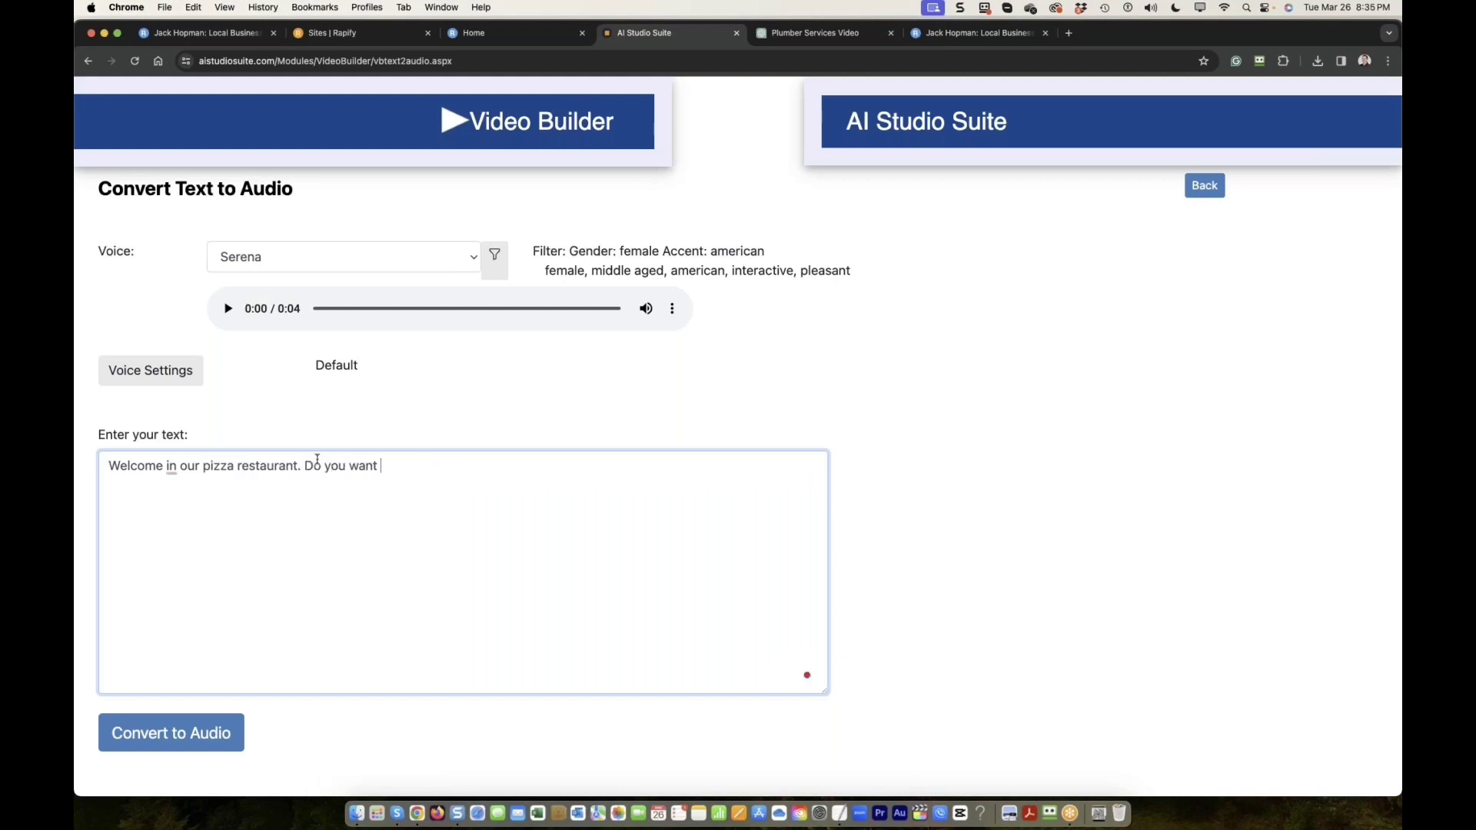
type("to get seated/")
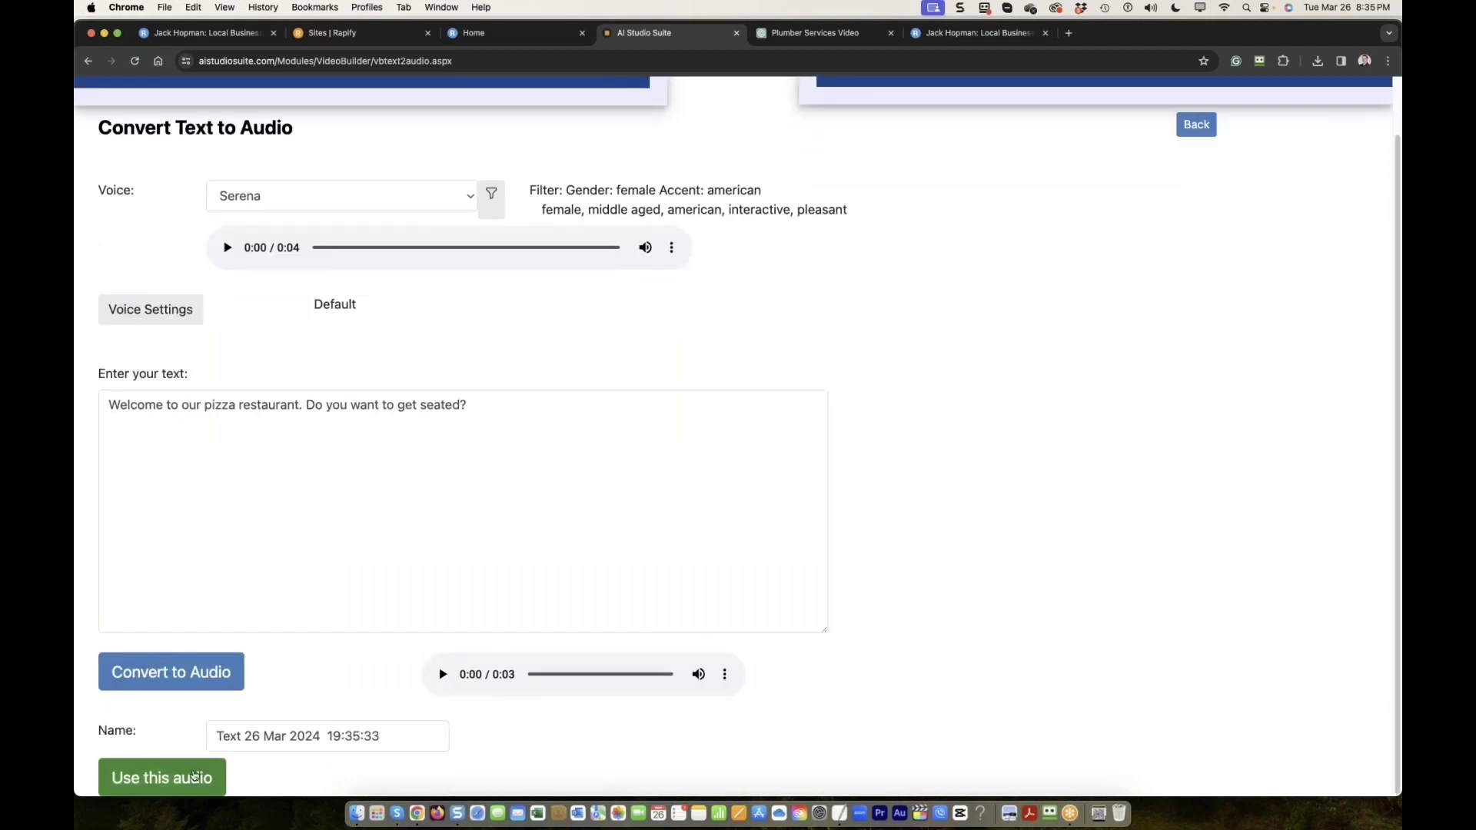
left_click(194, 776)
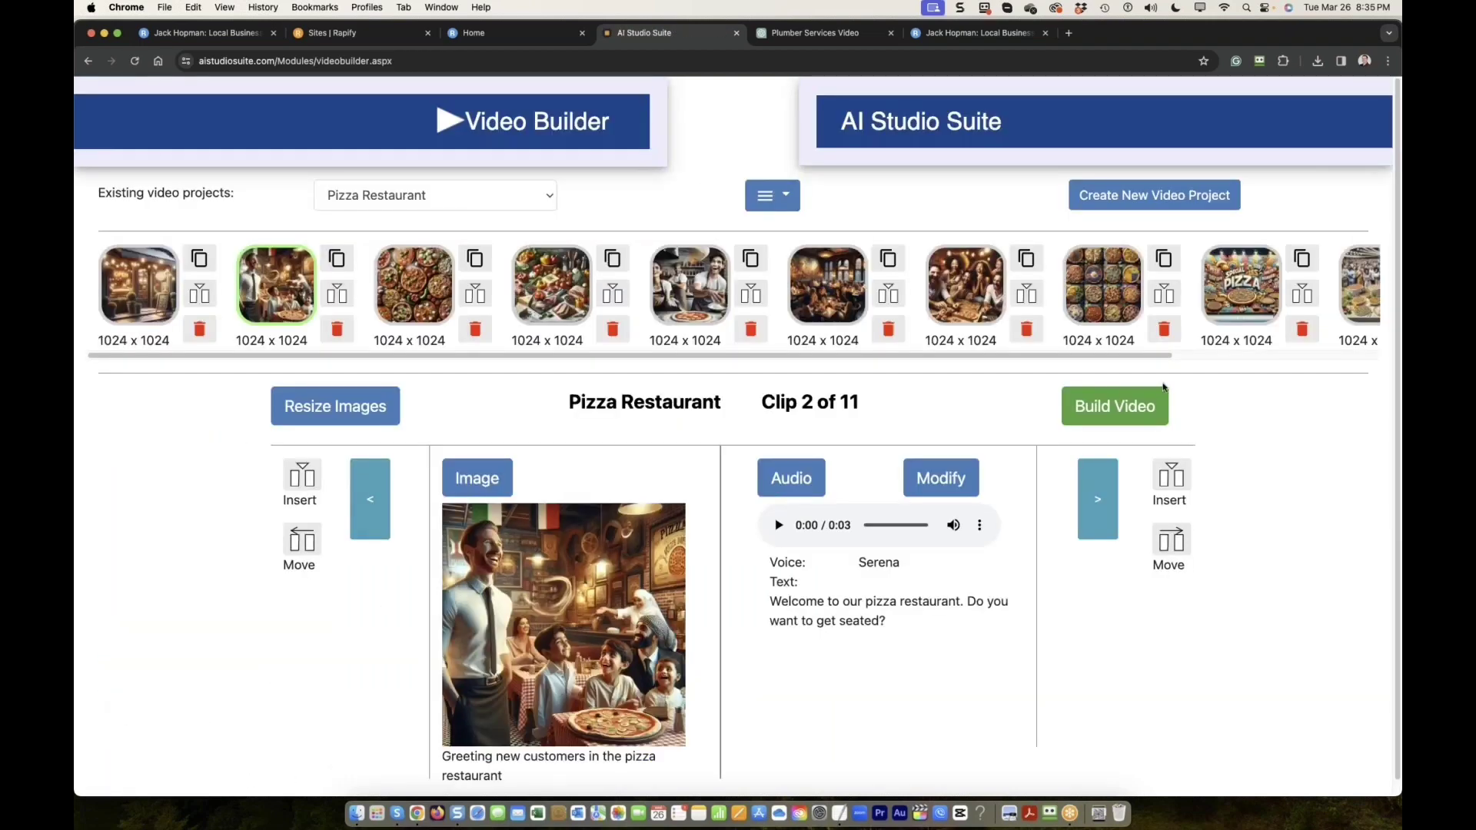
Step: Build the 11-clip Pizza Restaurant video, check the player, then select the first clip
left_click(1131, 406)
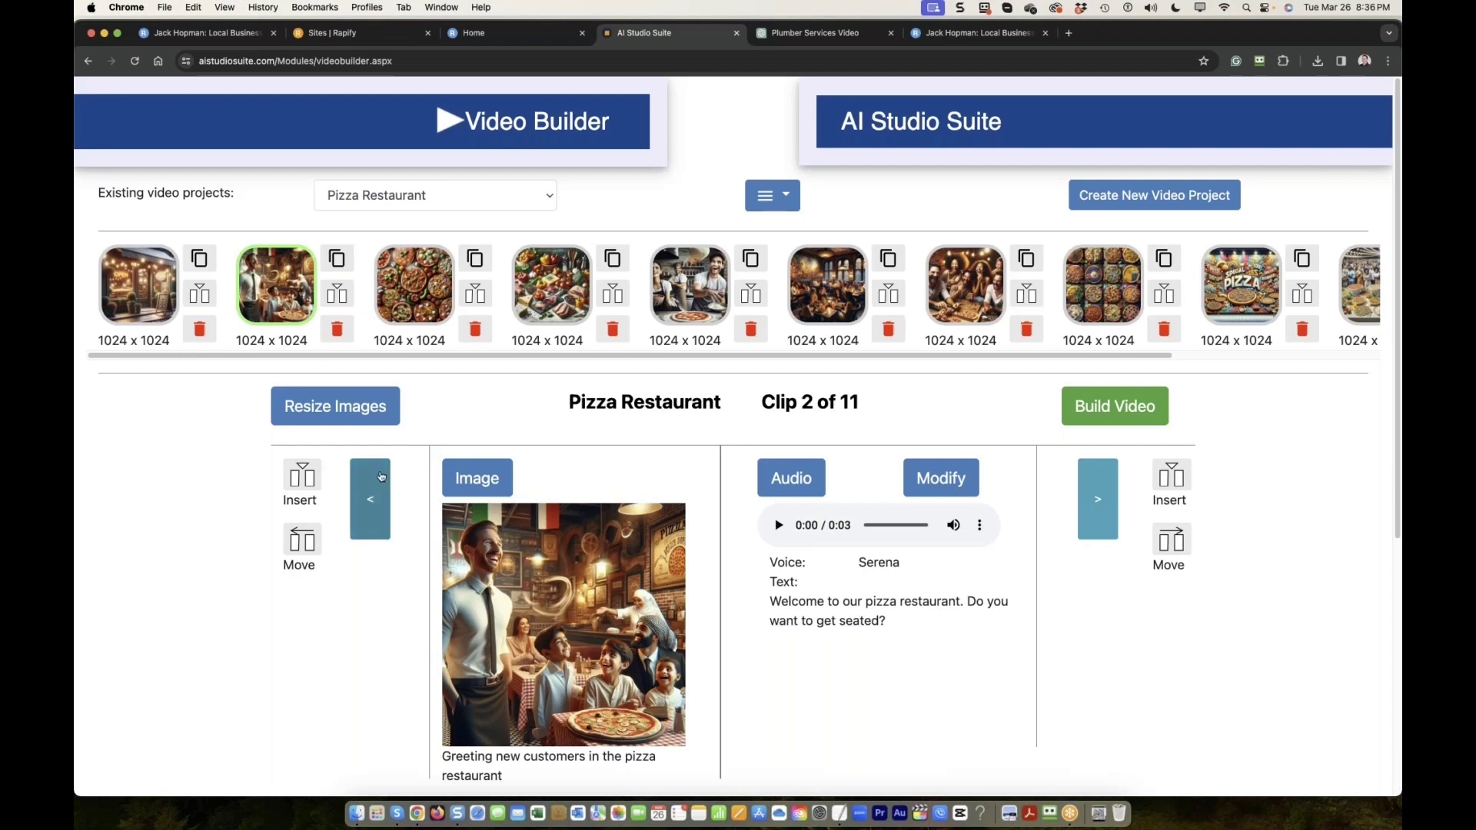
scroll(581, 713, "down", 5)
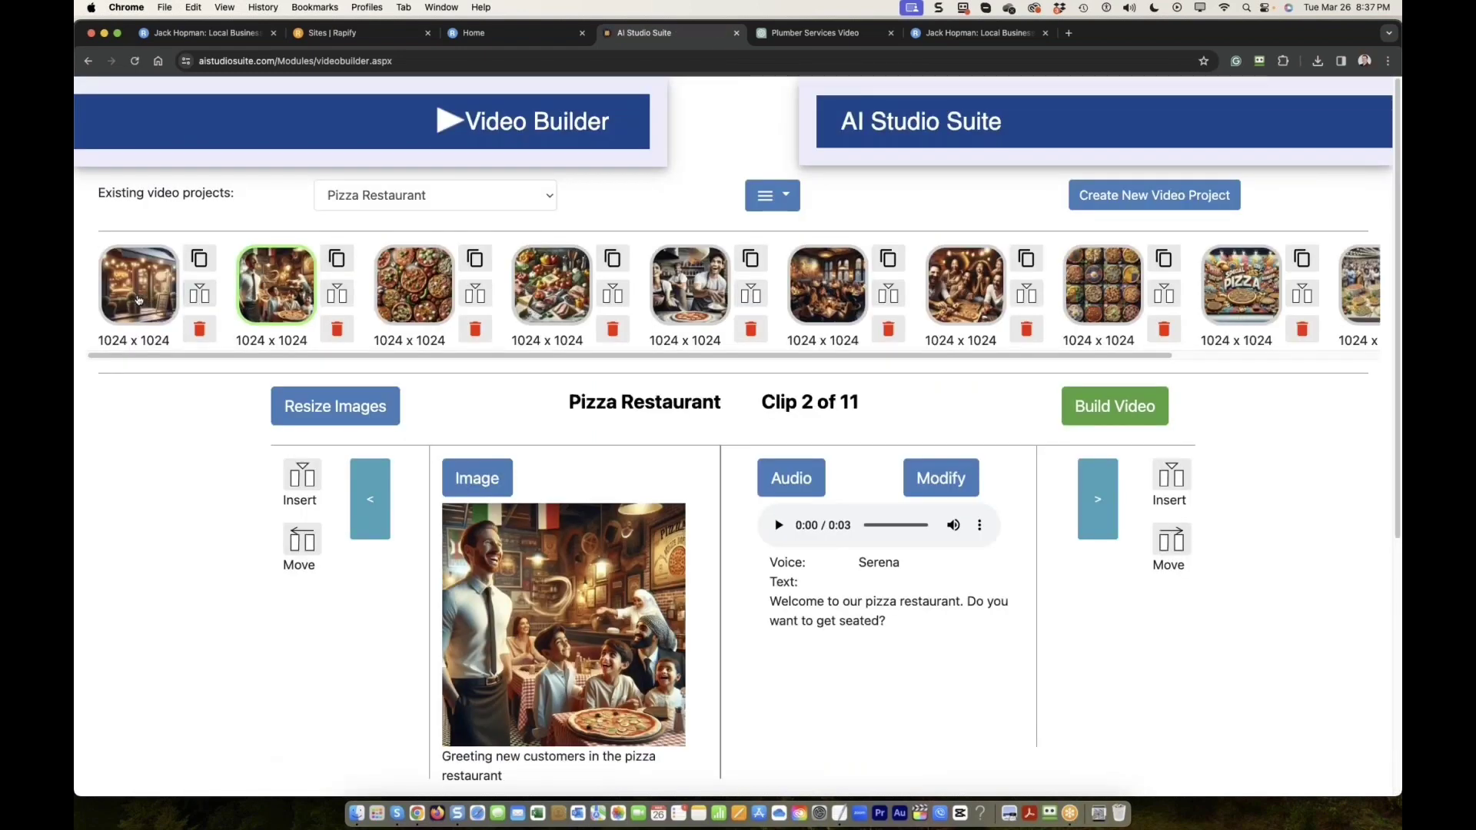
left_click(139, 299)
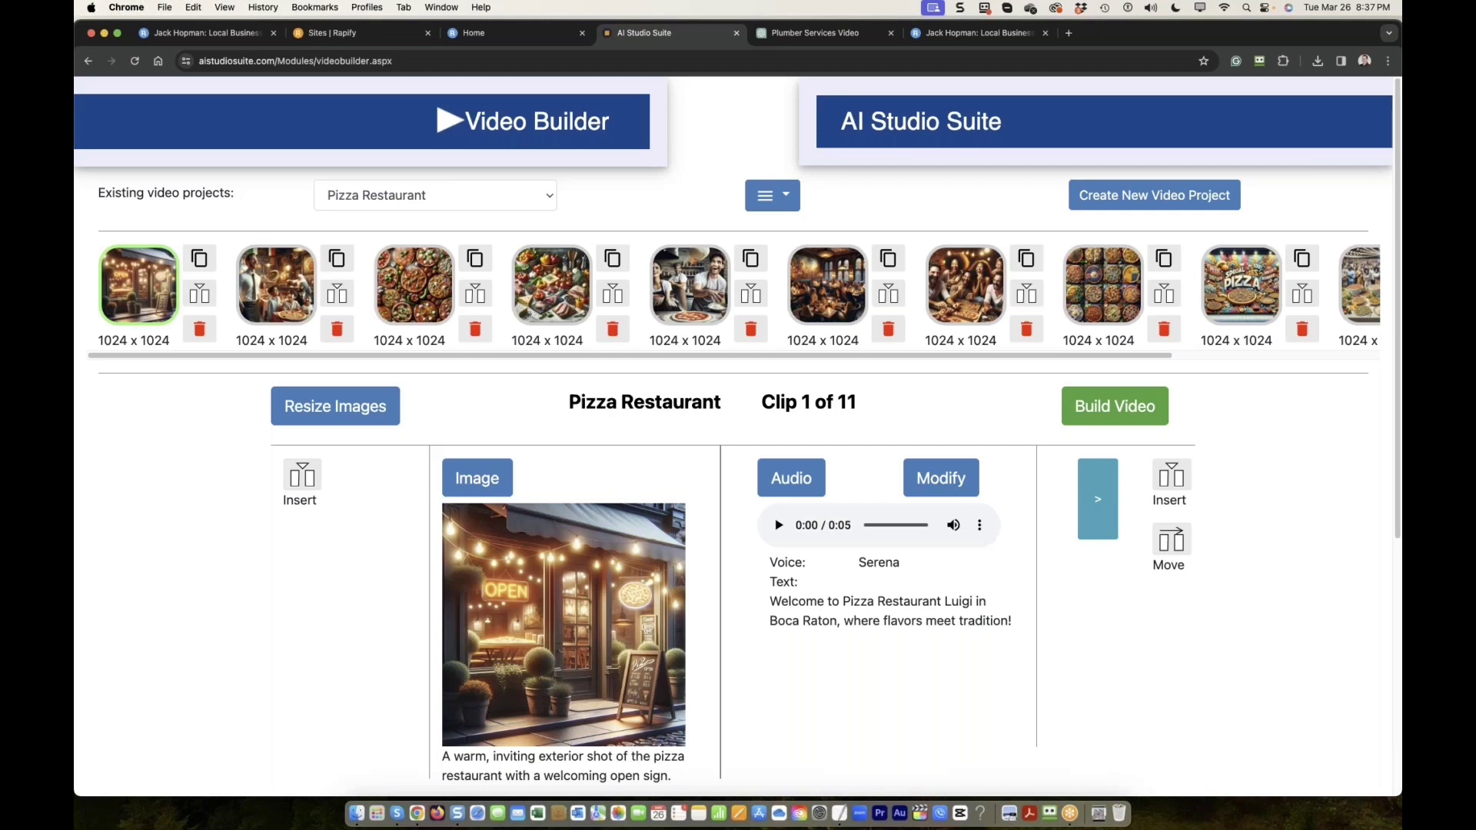
Step: Go to the modules overview, clear the search box, and show the Popular modules
left_click(287, 136)
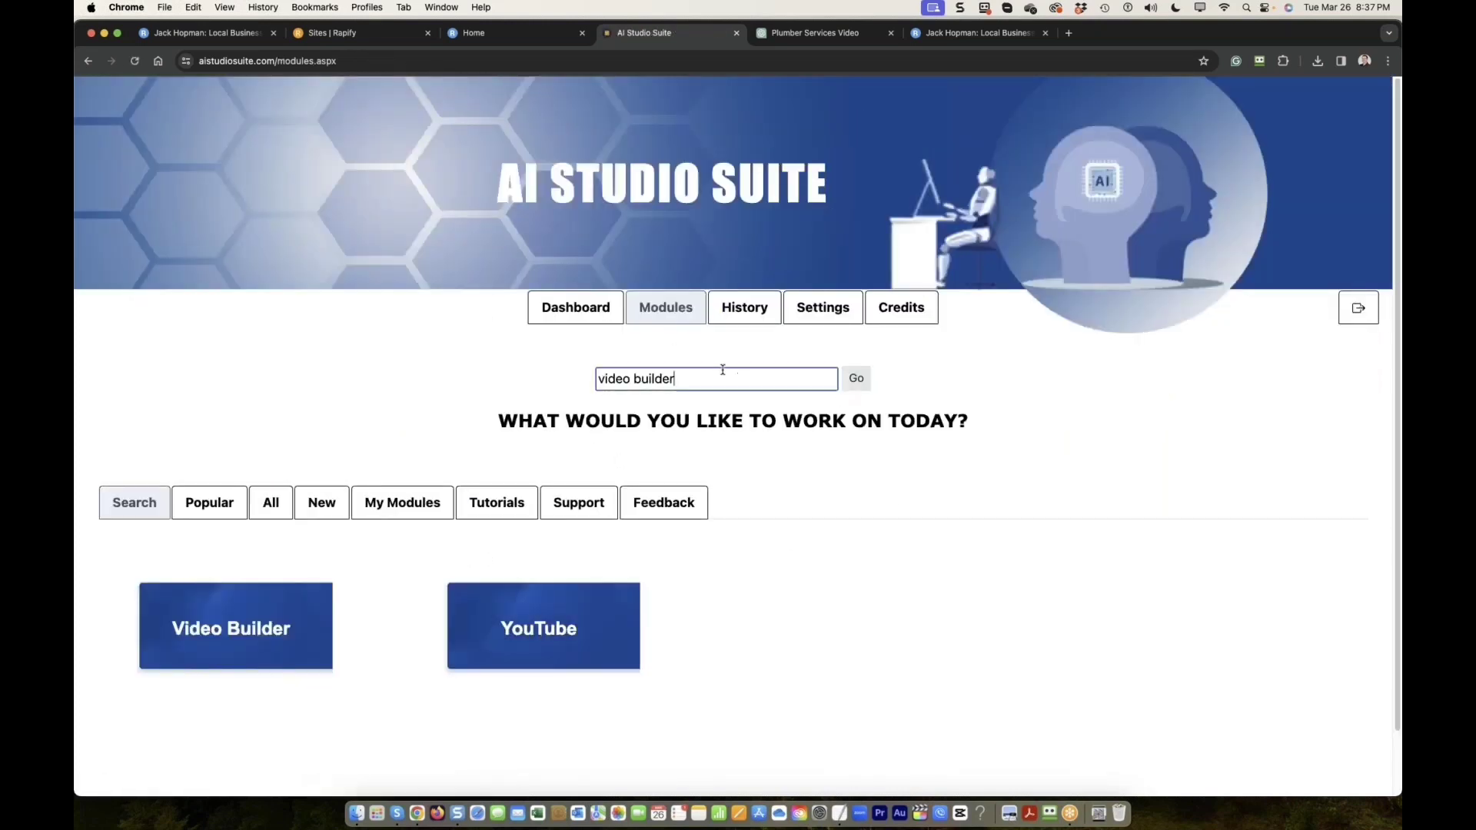
left_click_drag(719, 377, 602, 374)
key("BackSpace")
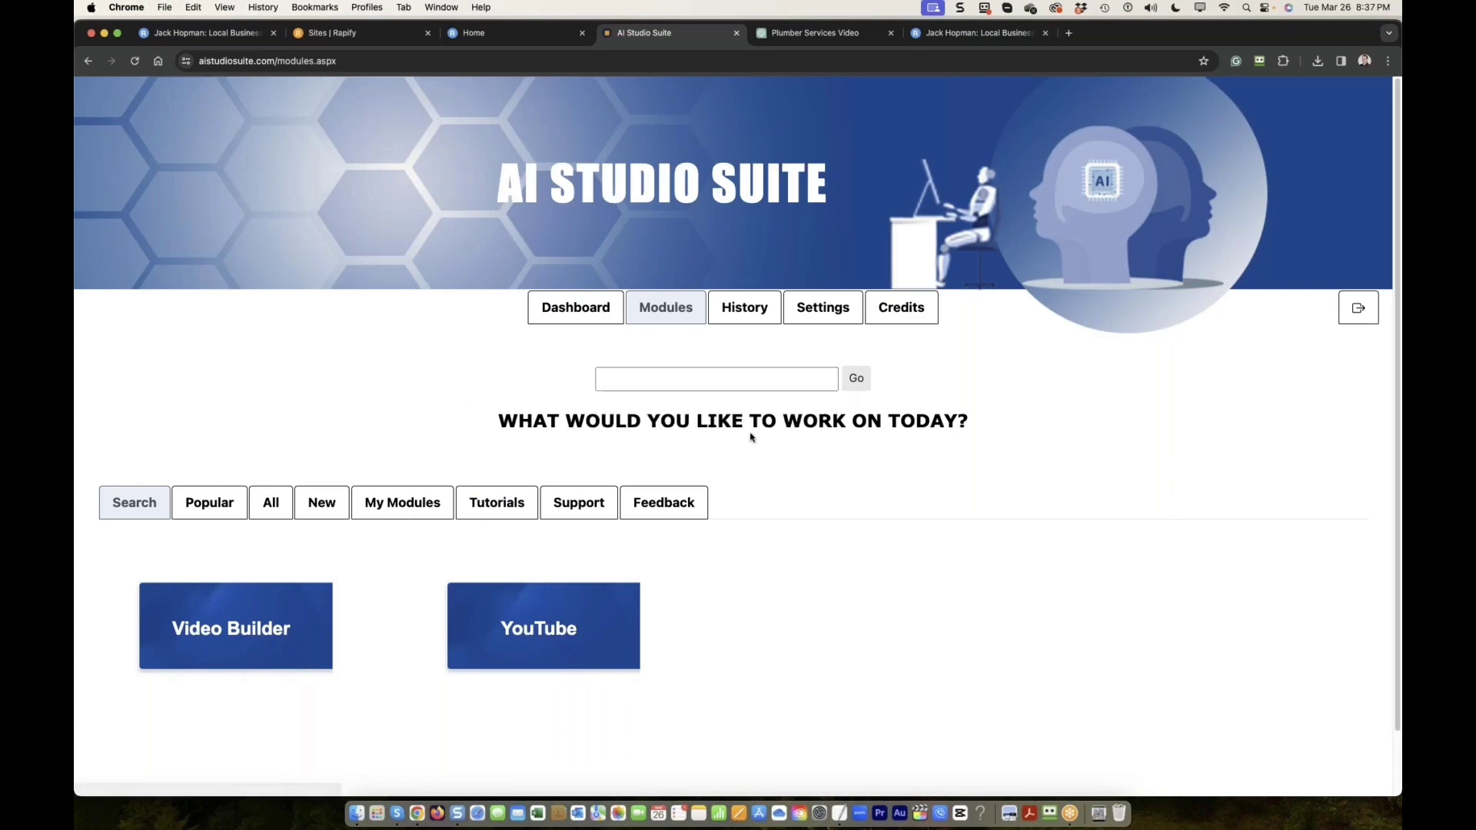
left_click(855, 379)
scroll(247, 471, "down", 5)
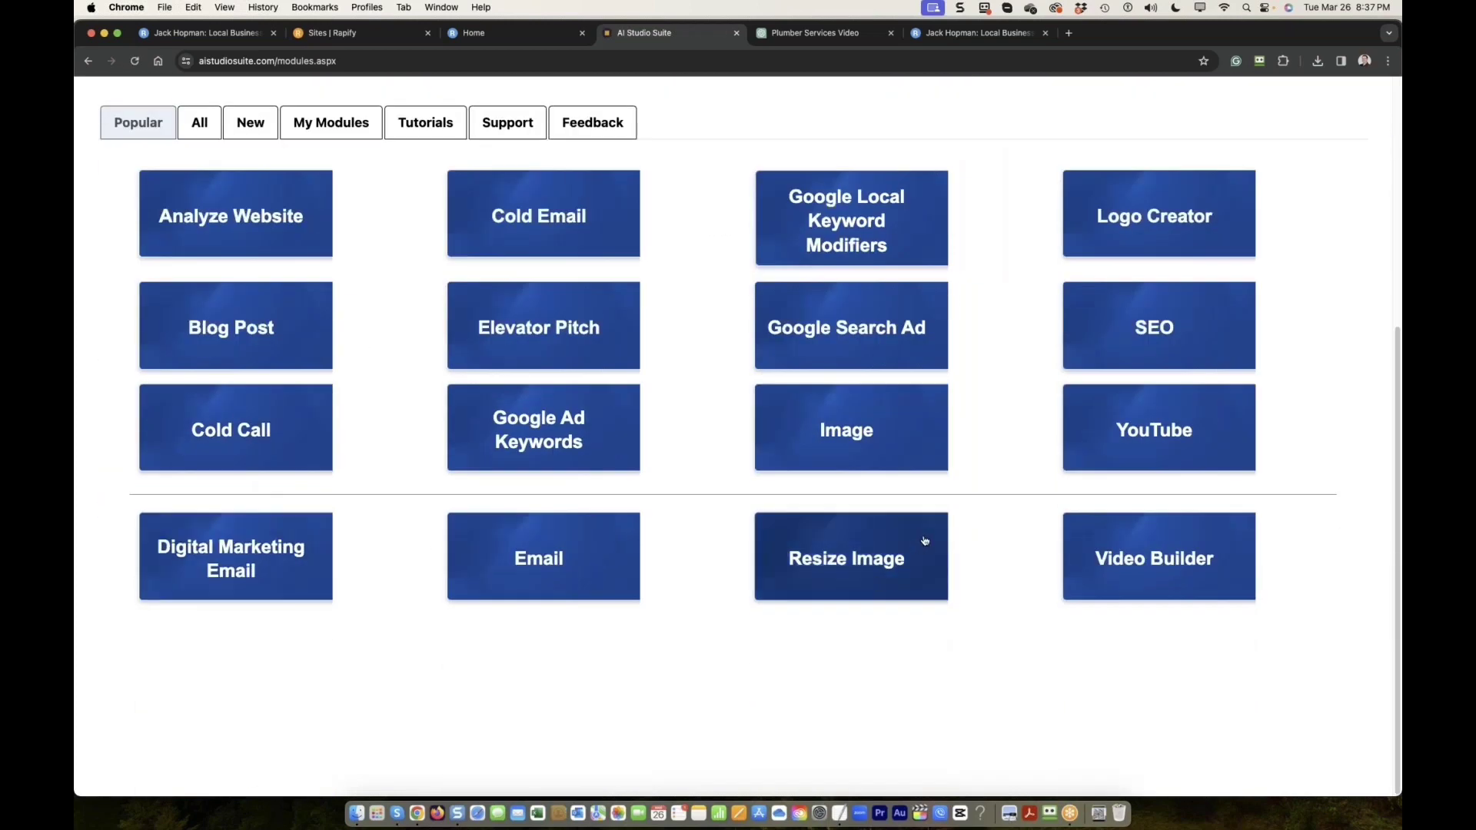
scroll(768, 584, "up", 3)
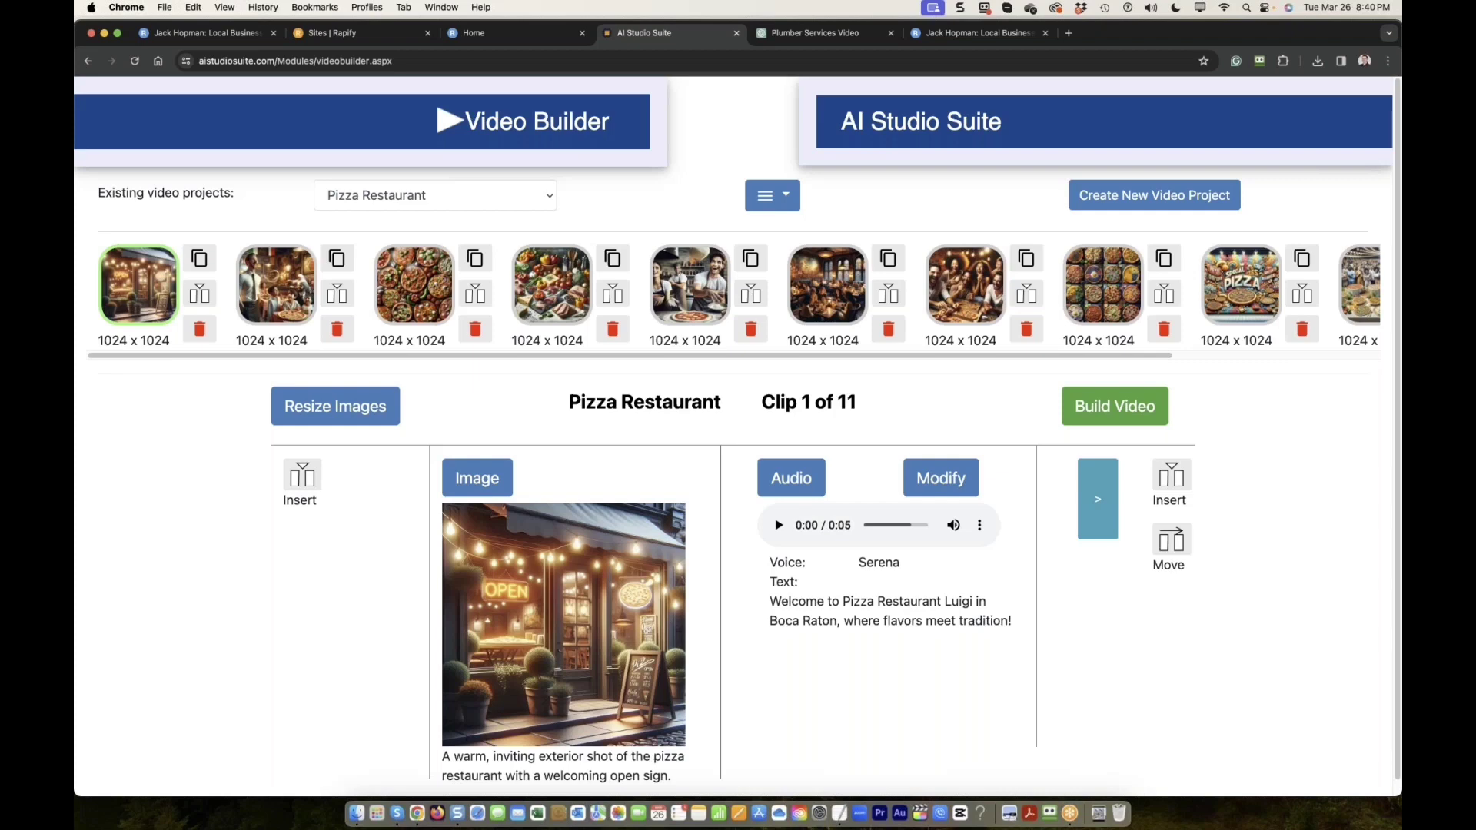
Step: Browse the aistudiosuite.app landing page promoting the AI Video Builder in another tab
left_click(910, 126)
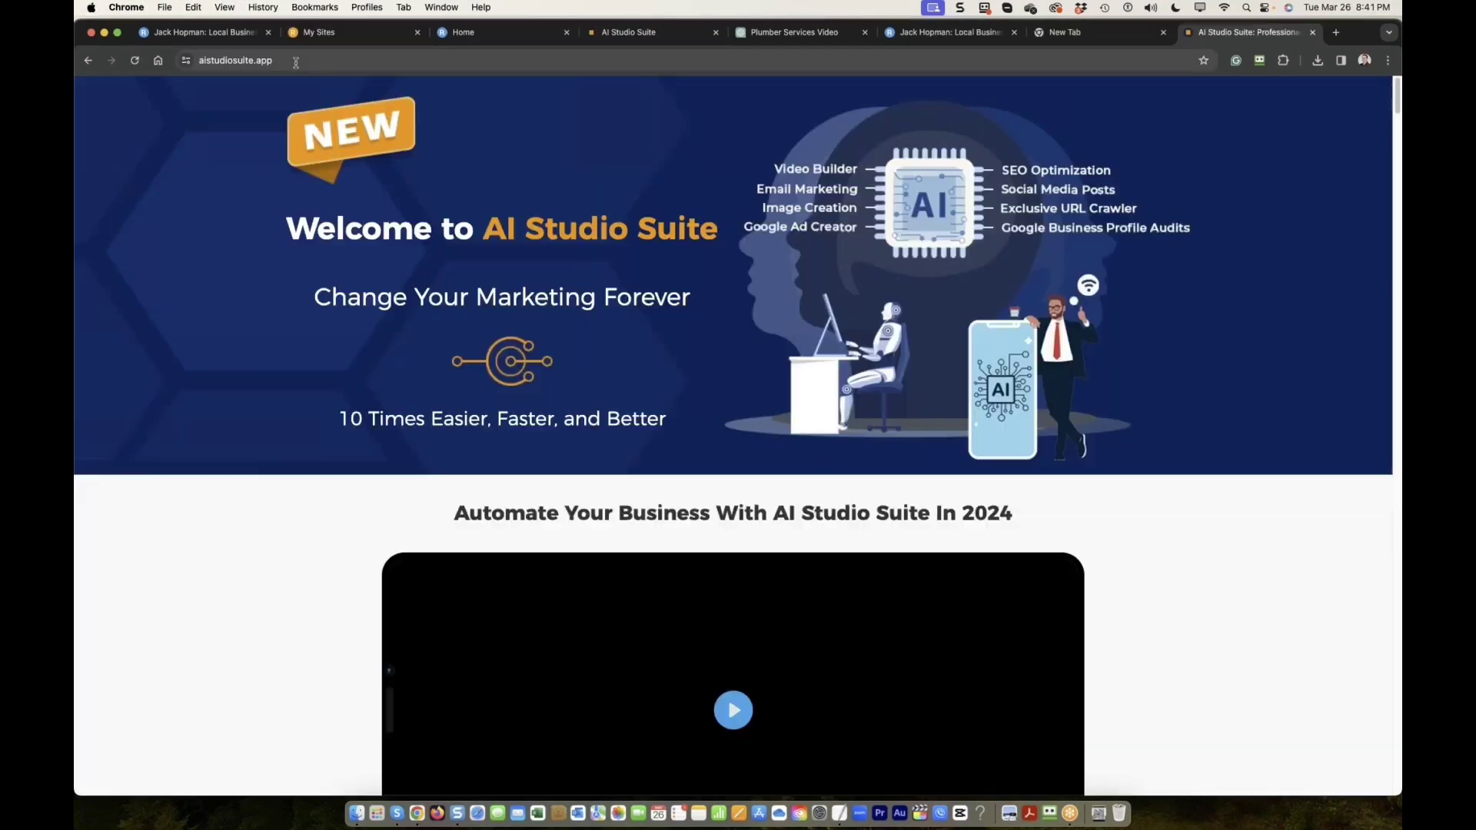
left_click(295, 62)
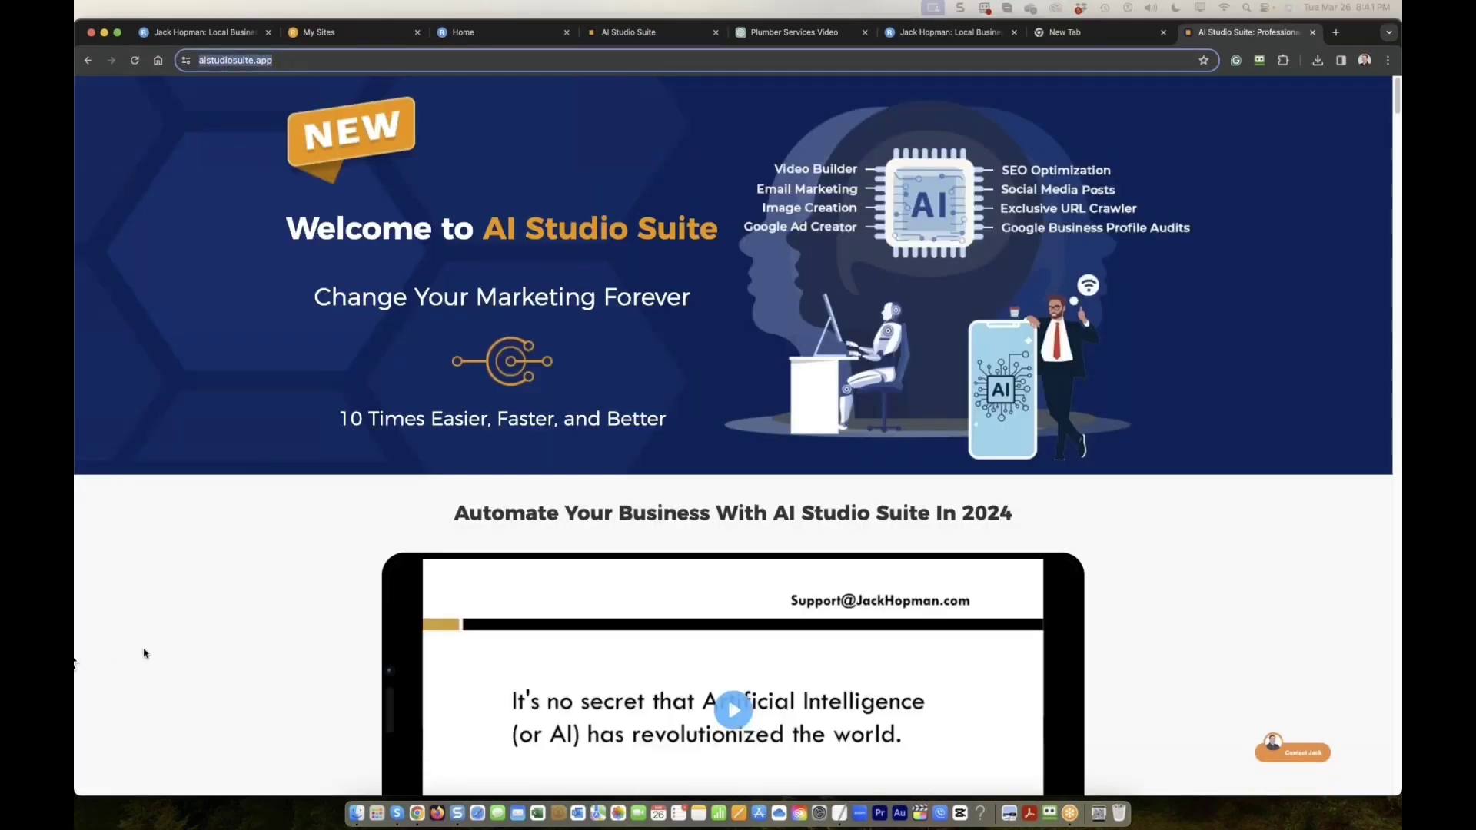
scroll(520, 635, "down", 4)
scroll(520, 635, "down", 15)
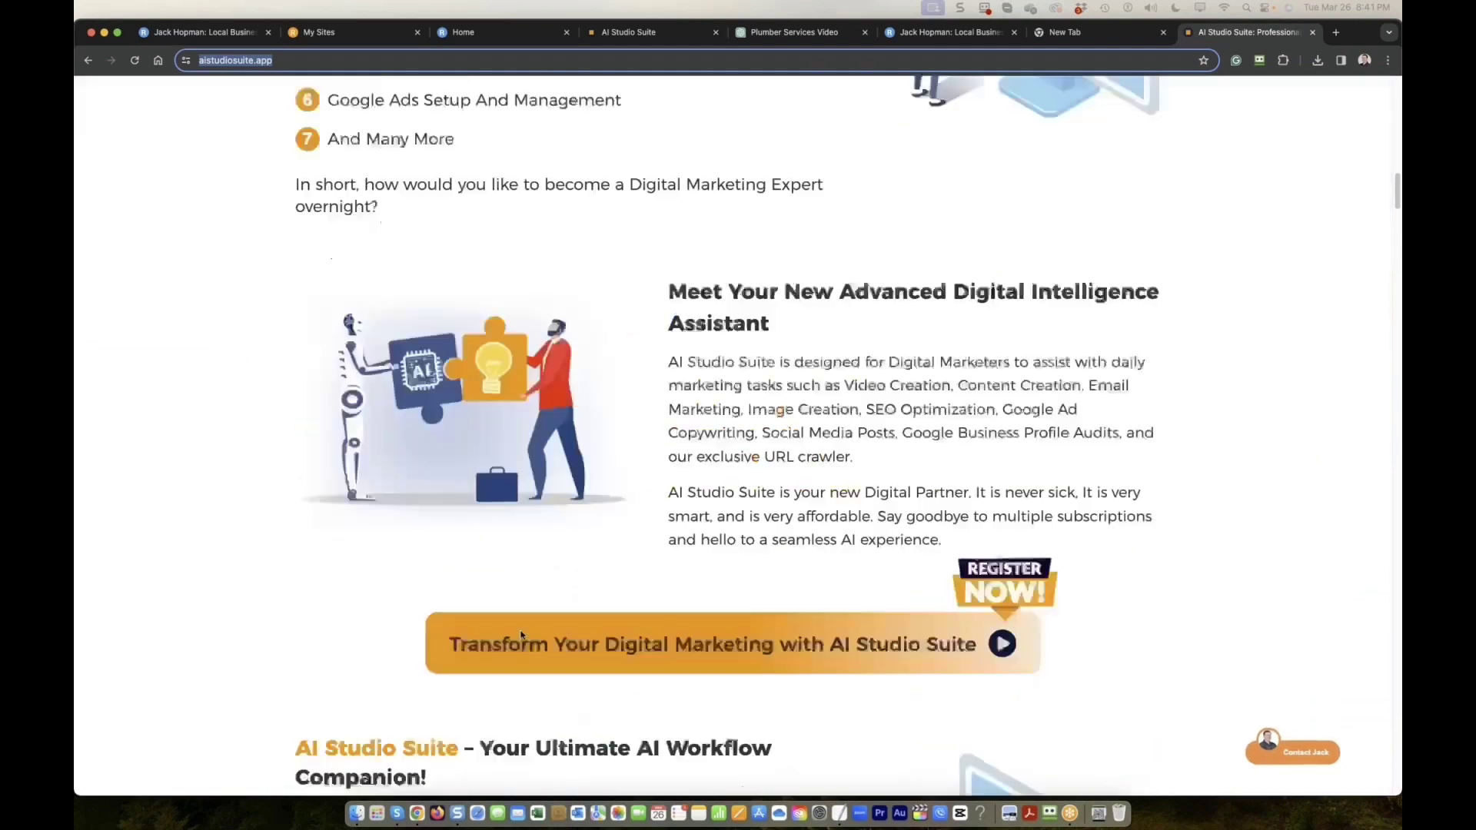
scroll(521, 635, "down", 12)
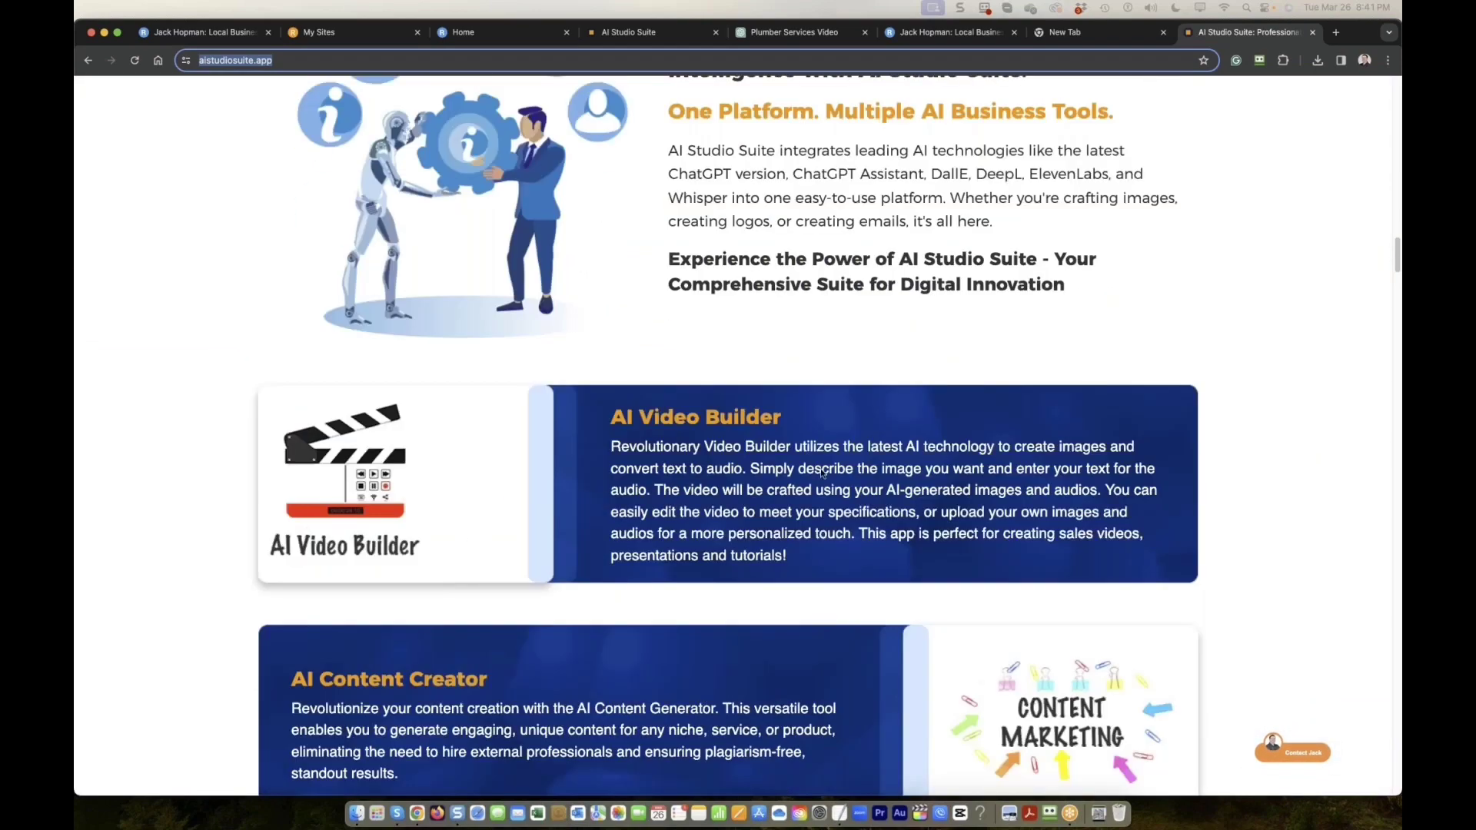
Step: Back on the AI Studio Suite tab, list All modules and scroll through them
key("super+4")
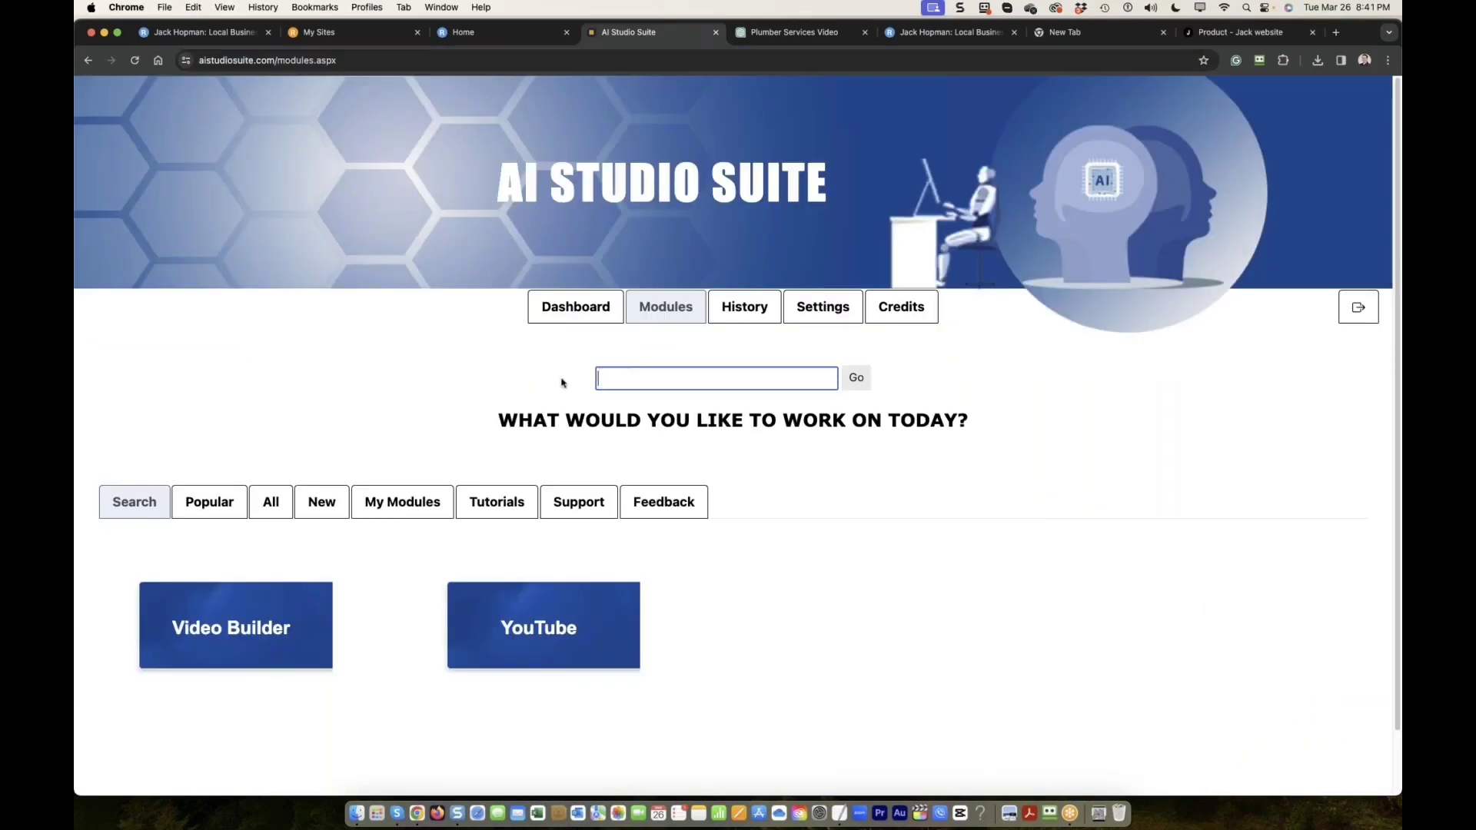
left_click(856, 378)
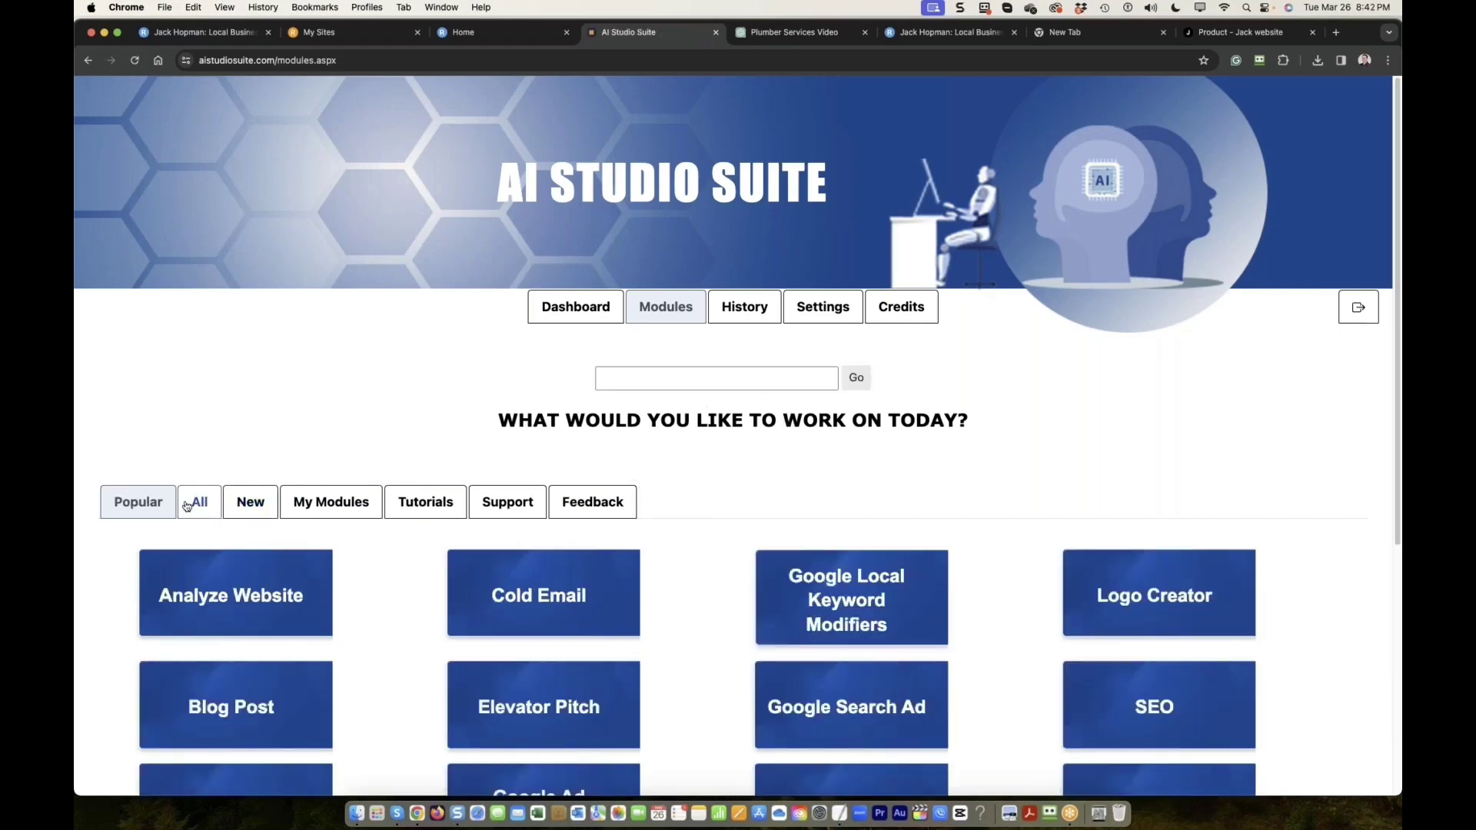
left_click(190, 504)
scroll(190, 502, "down", 5)
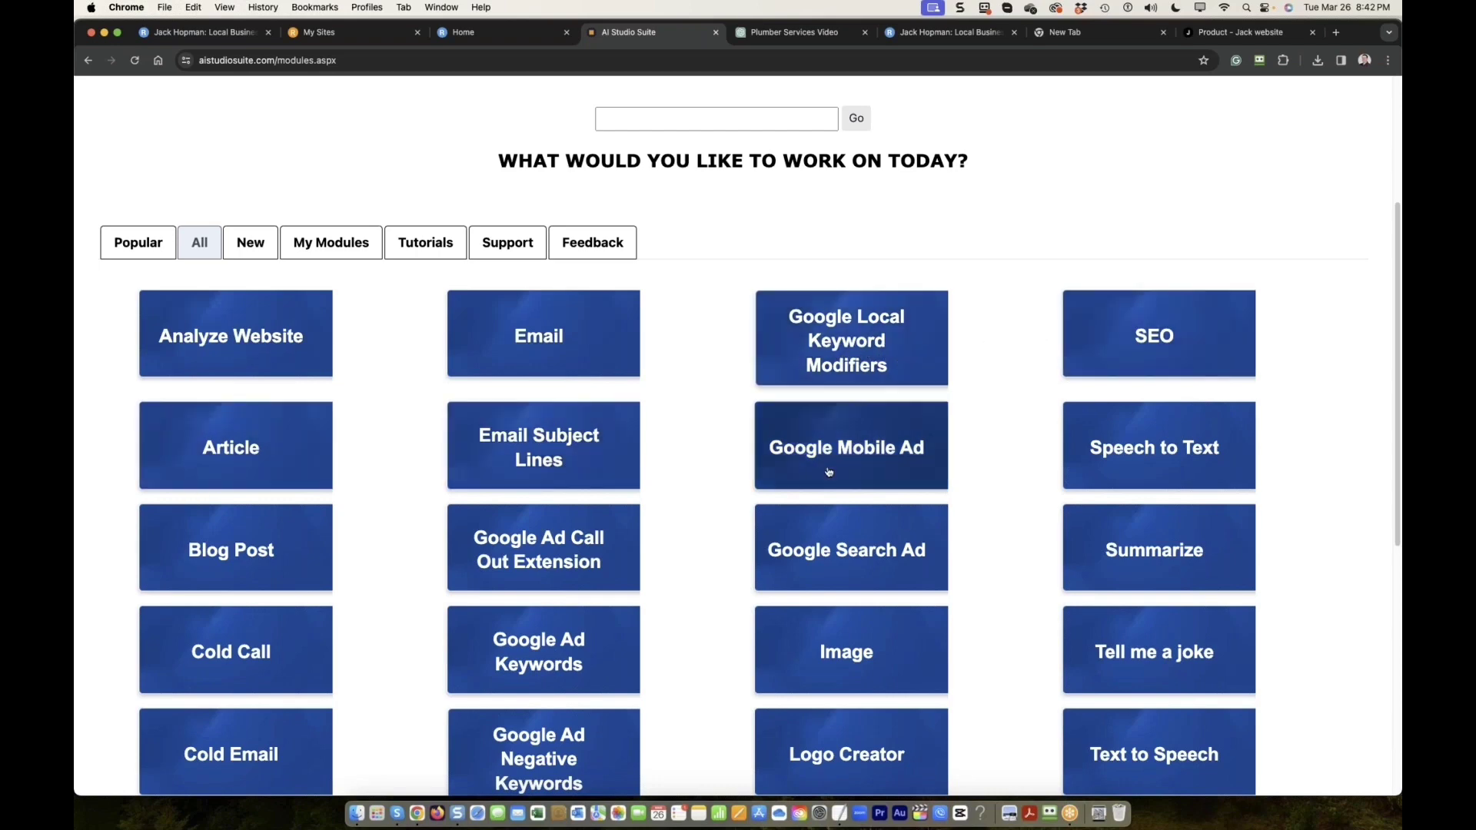
scroll(1107, 471, "down", 2)
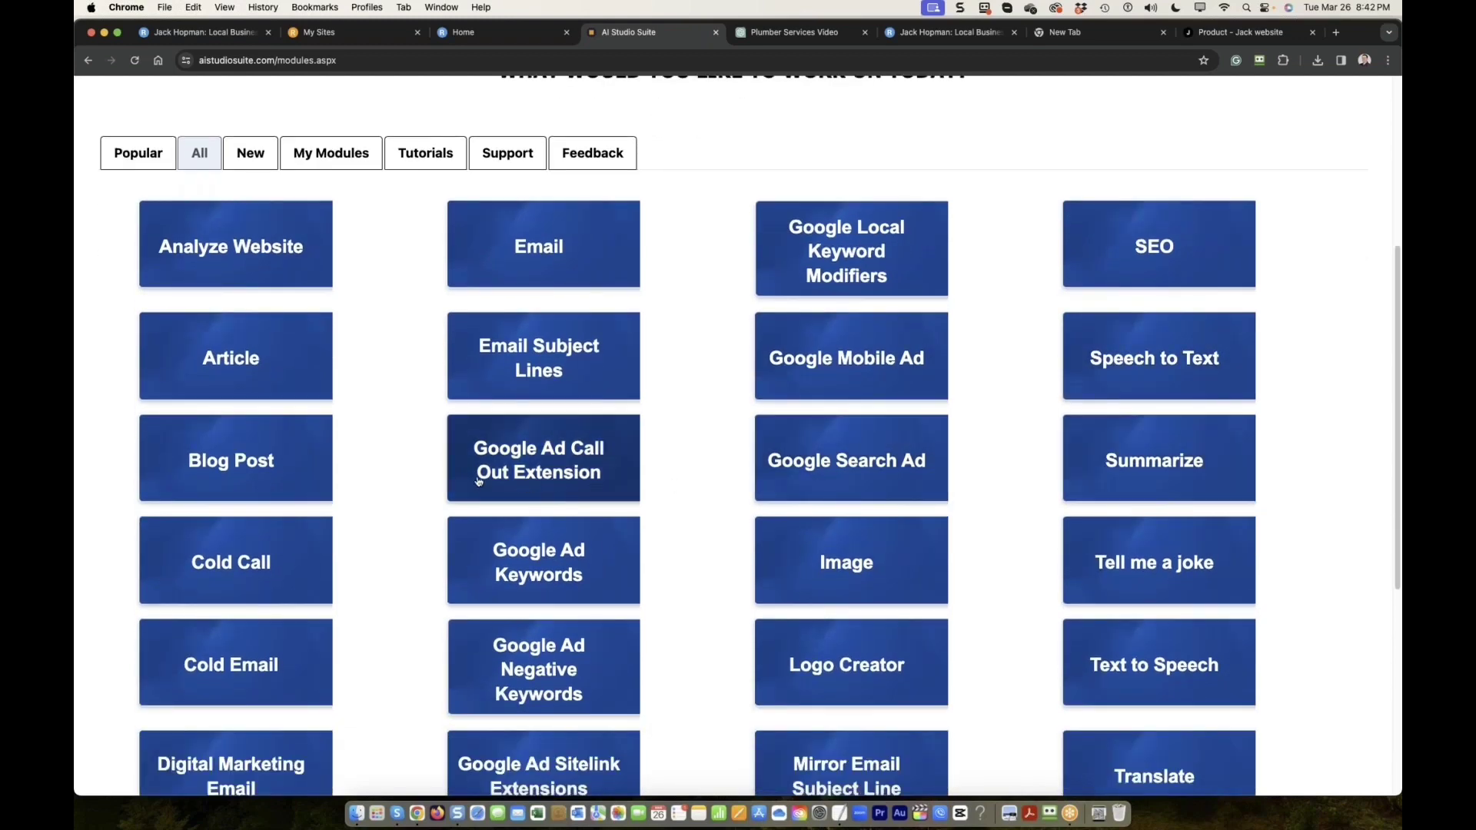
scroll(302, 474, "down", 2)
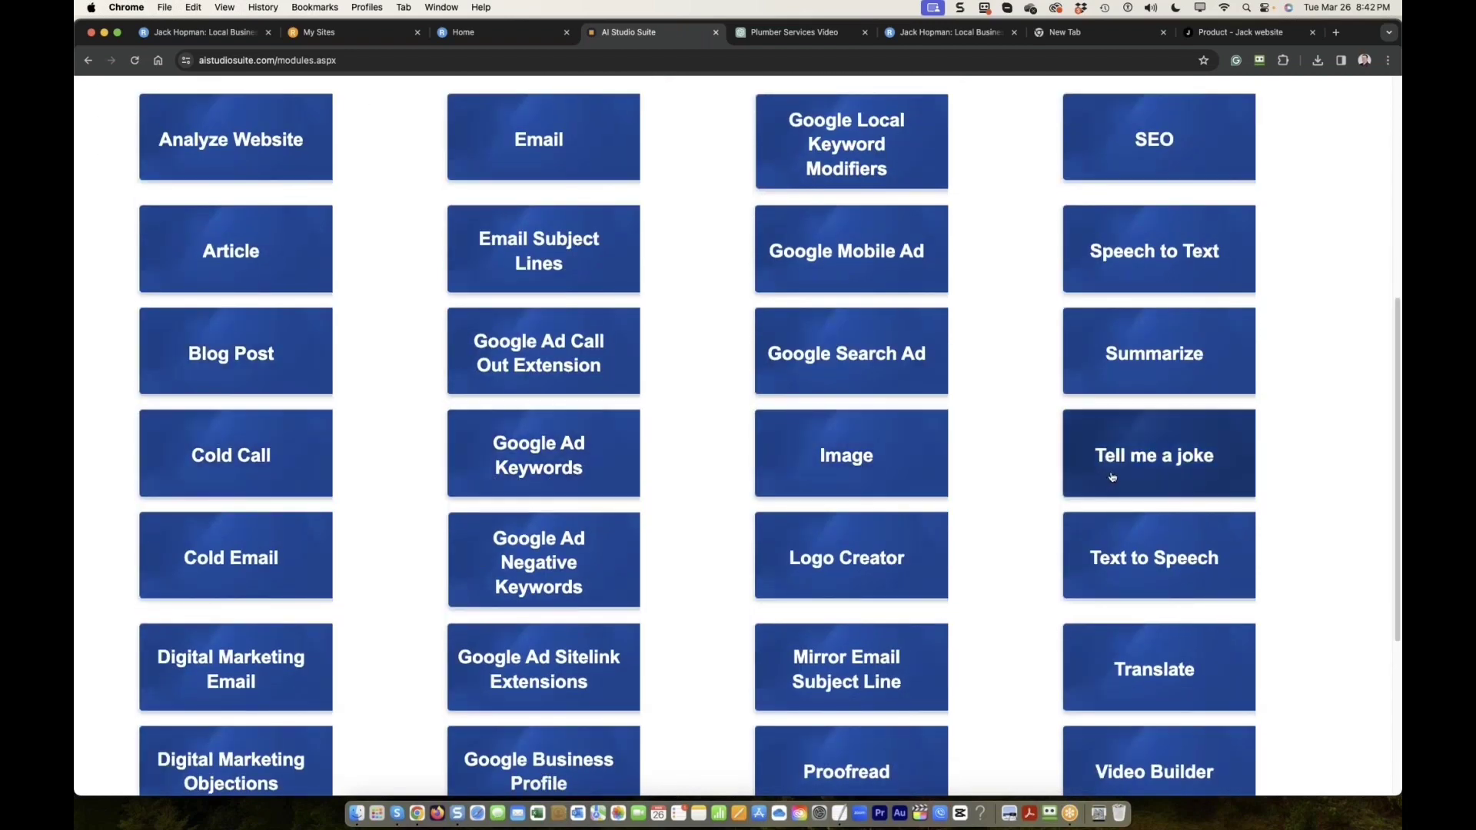
scroll(1119, 485, "down", 1)
scroll(542, 481, "down", 1)
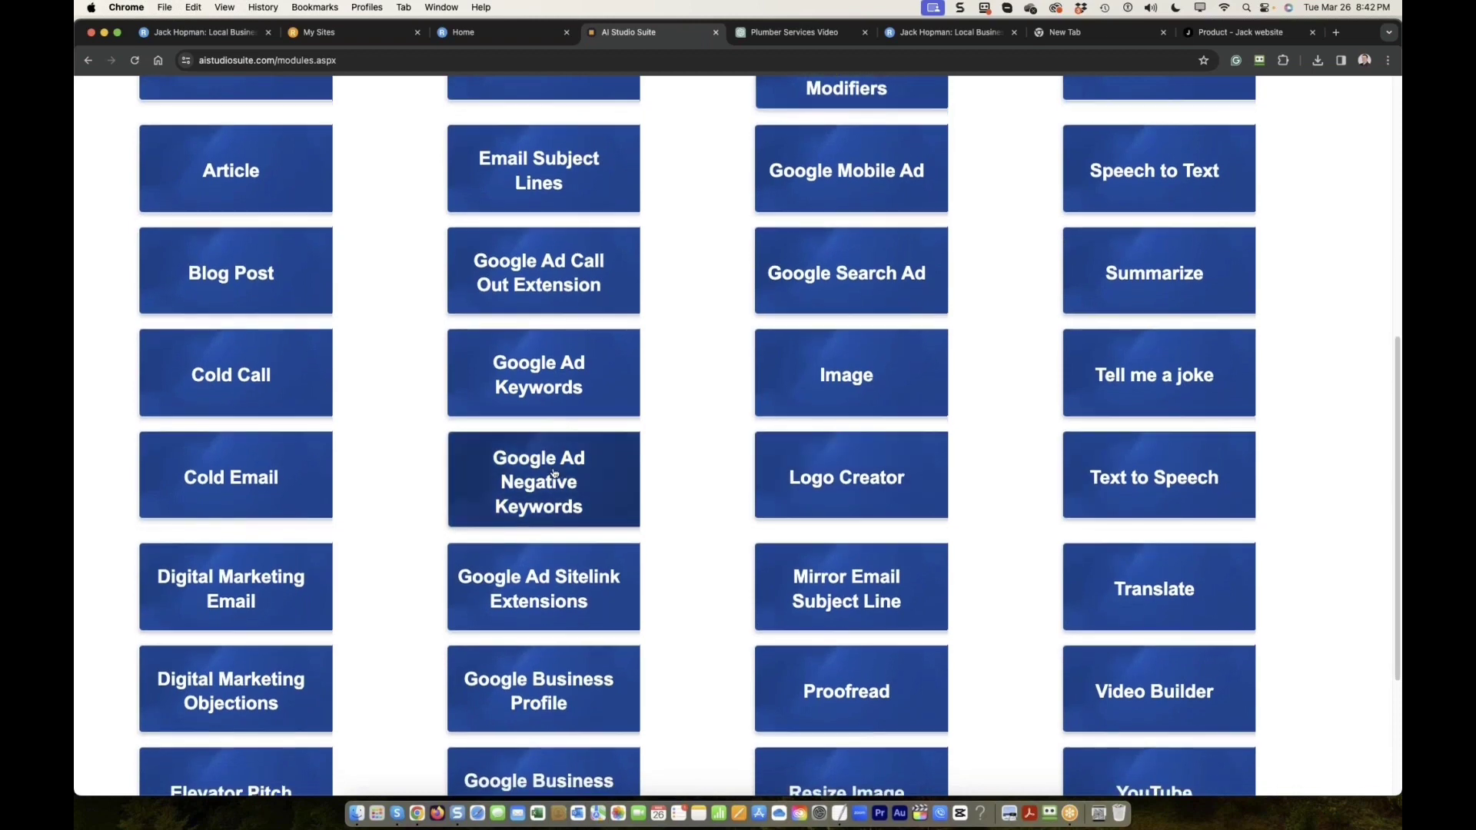
scroll(293, 496, "down", 2)
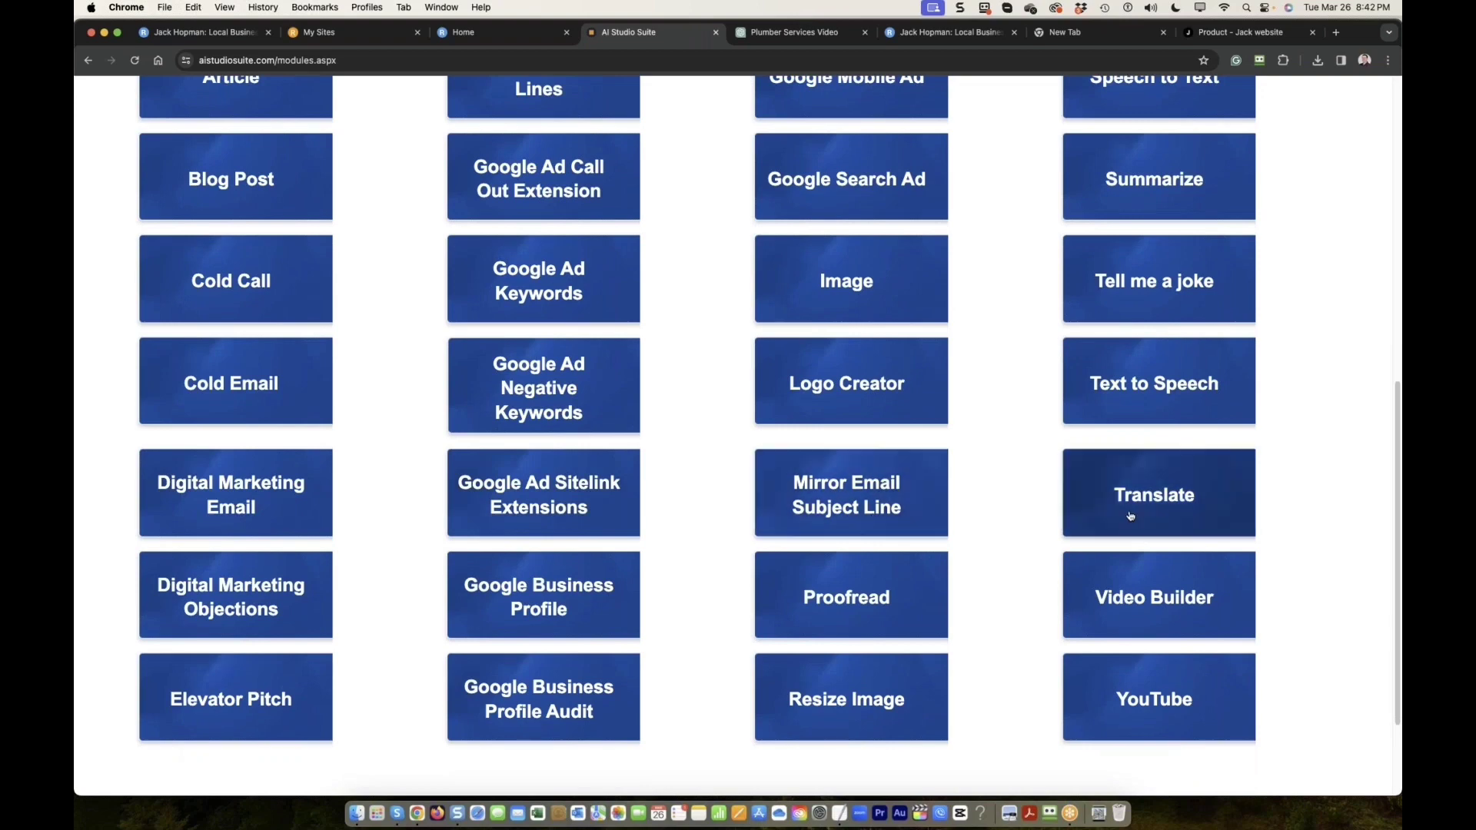
scroll(1128, 521, "down", 2)
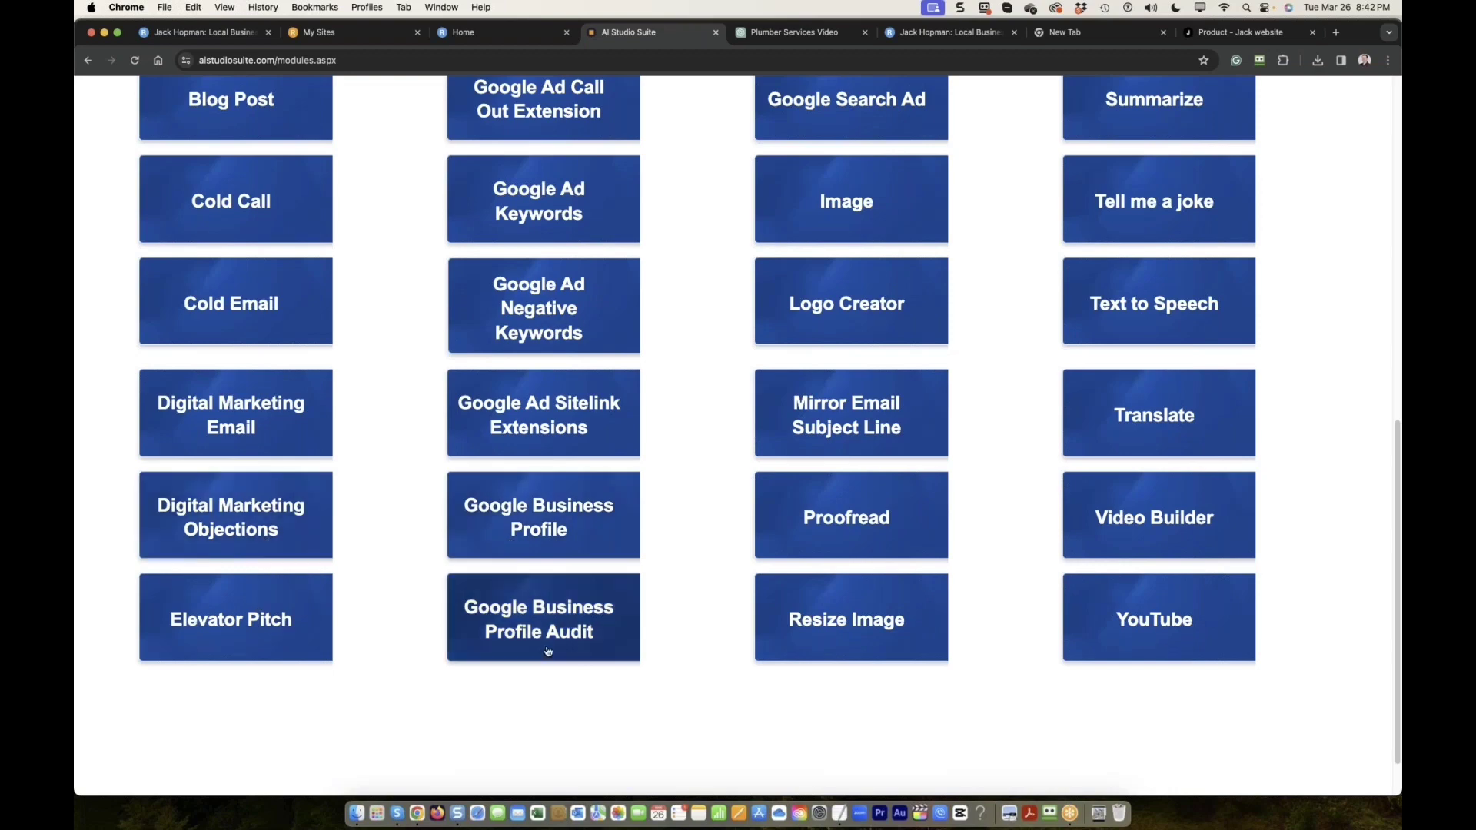
Step: Open the YouTube module and put the generated pizza sign image on clip 10
left_click(1190, 642)
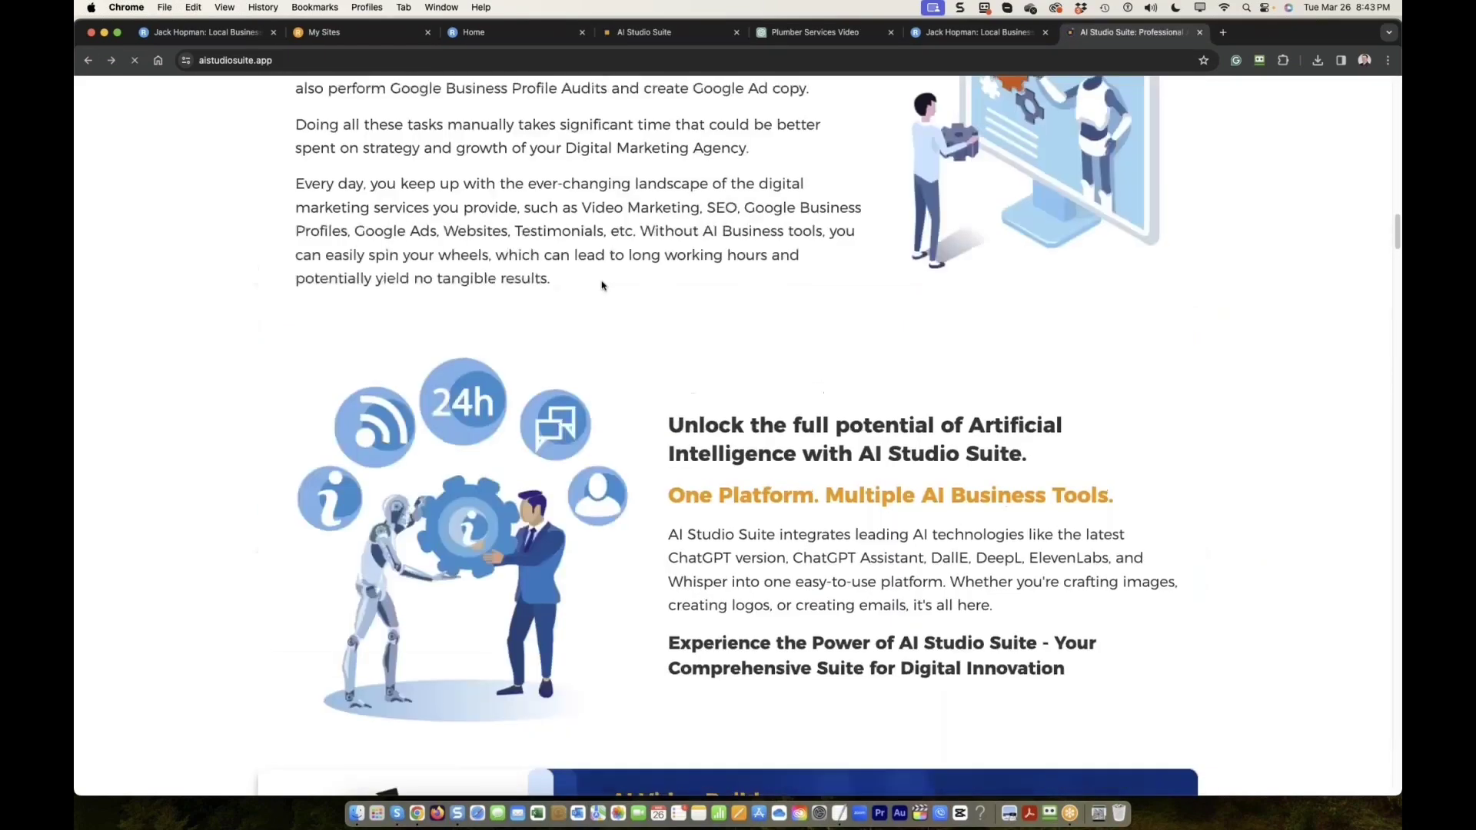
scroll(599, 287, "up", 15)
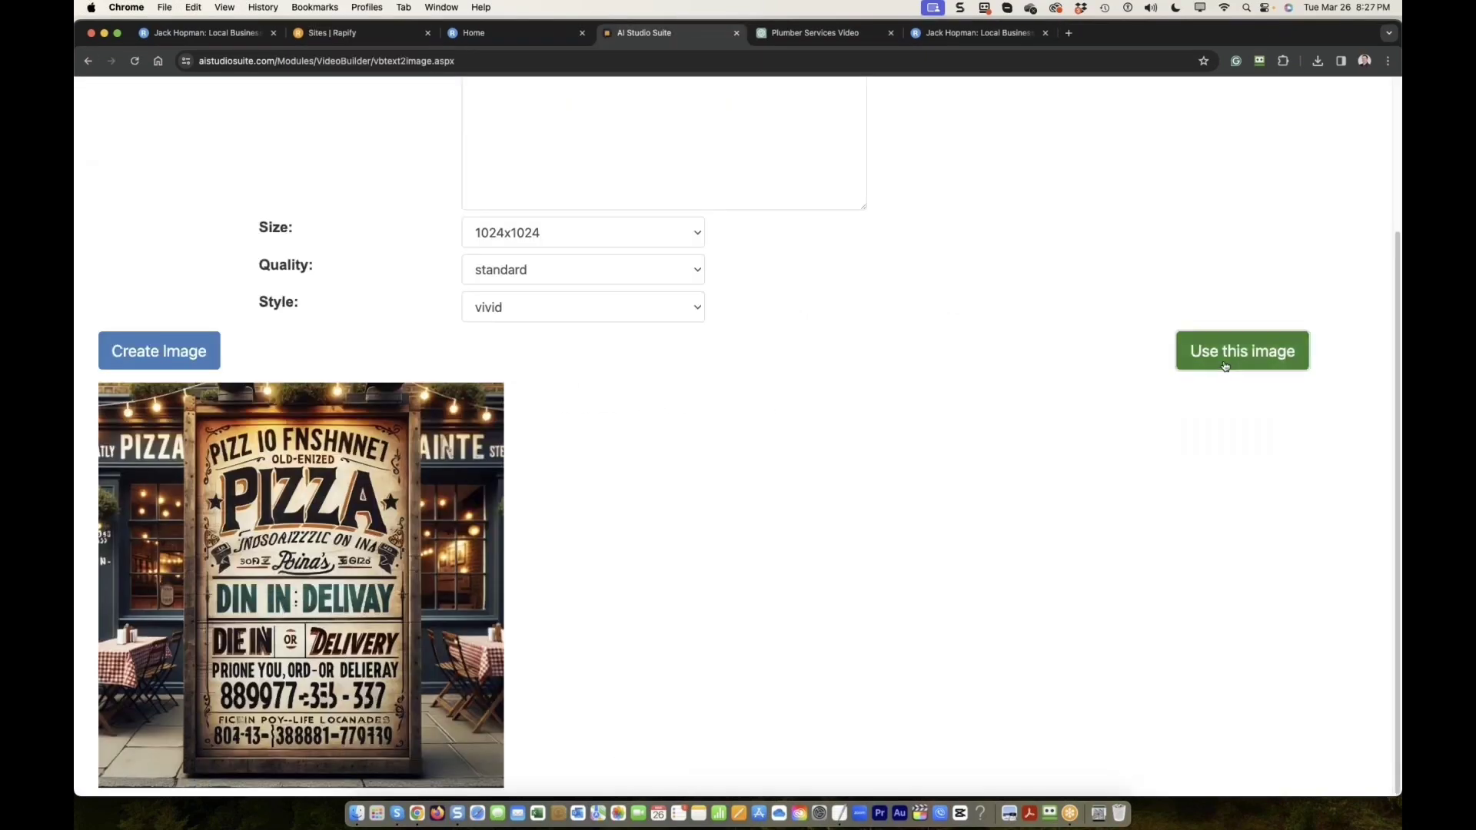
left_click(1228, 351)
scroll(652, 584, "down", 1)
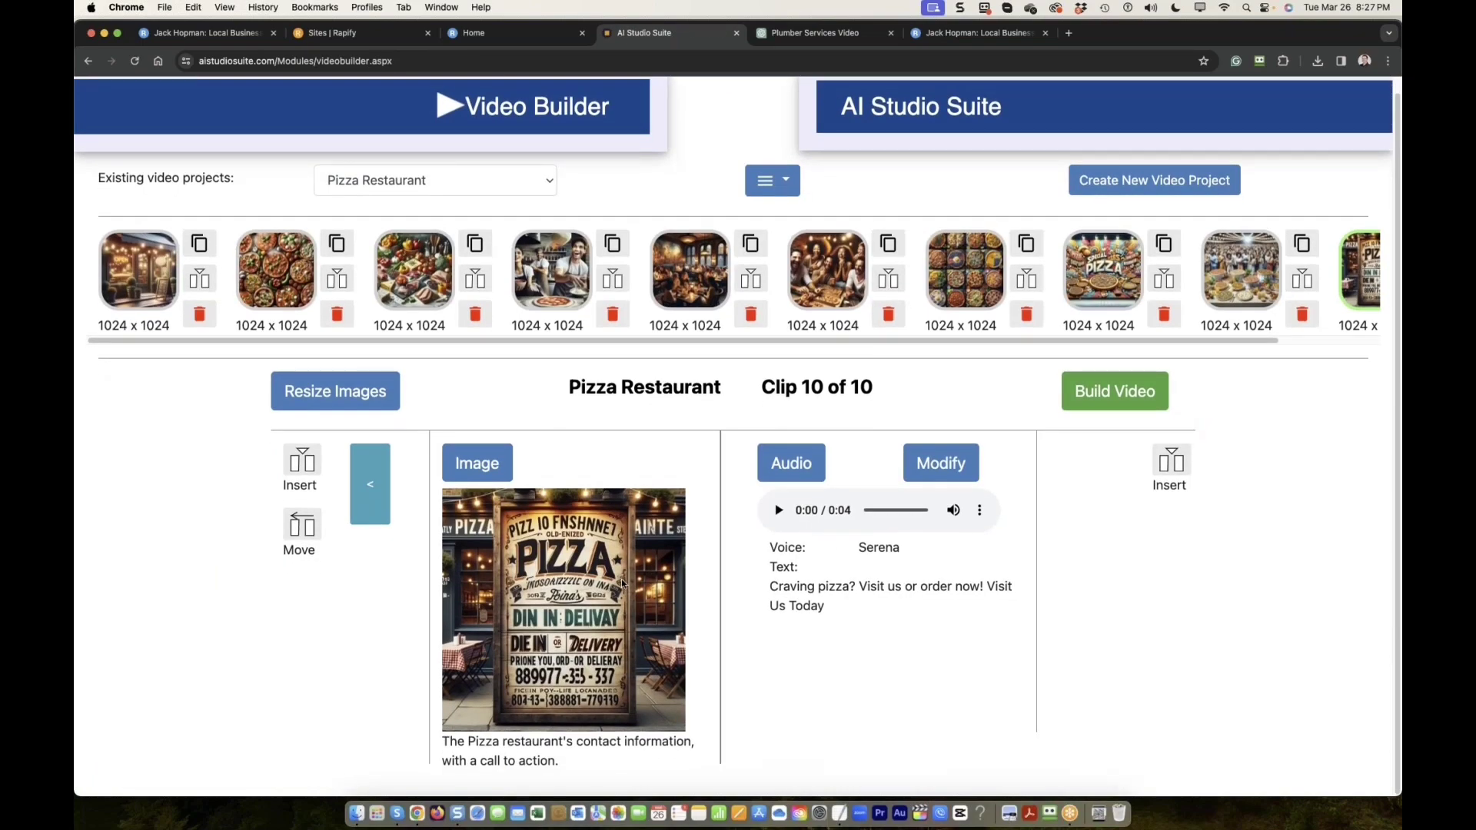